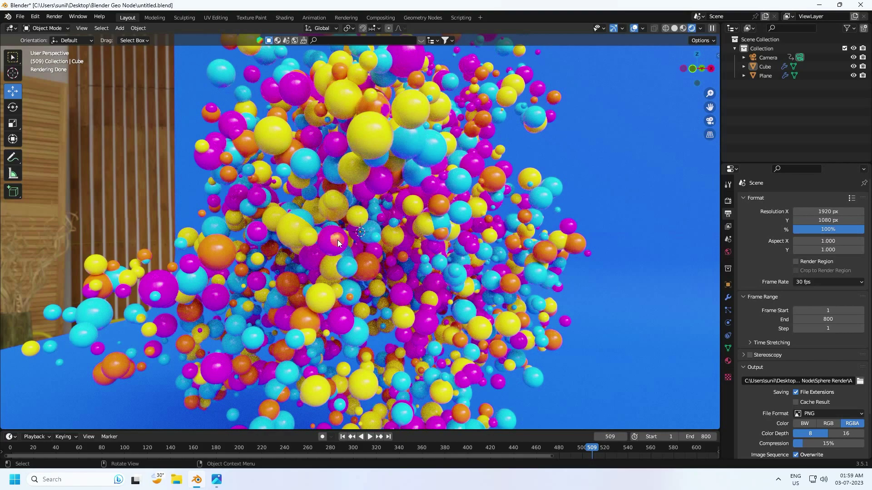
Show the sphere scene in solid shading, play its animation from frame 1 while orbiting around it, and stop playback.
left_click(673, 28)
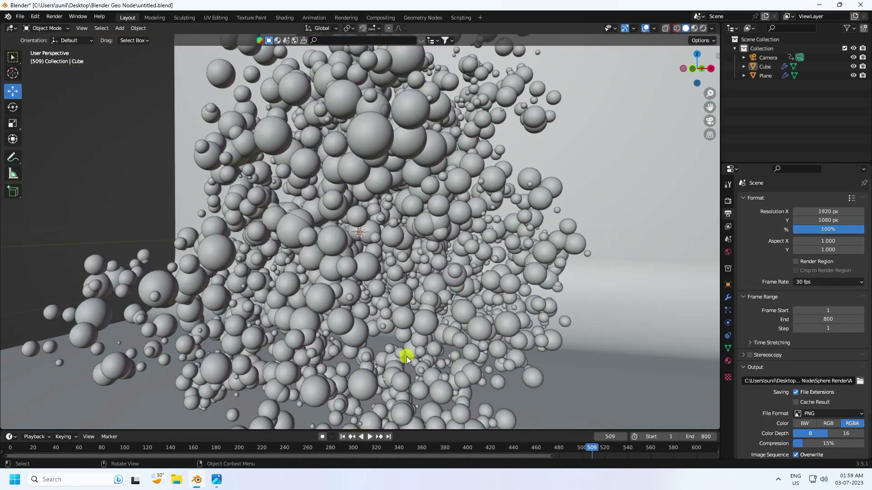
left_click(343, 436)
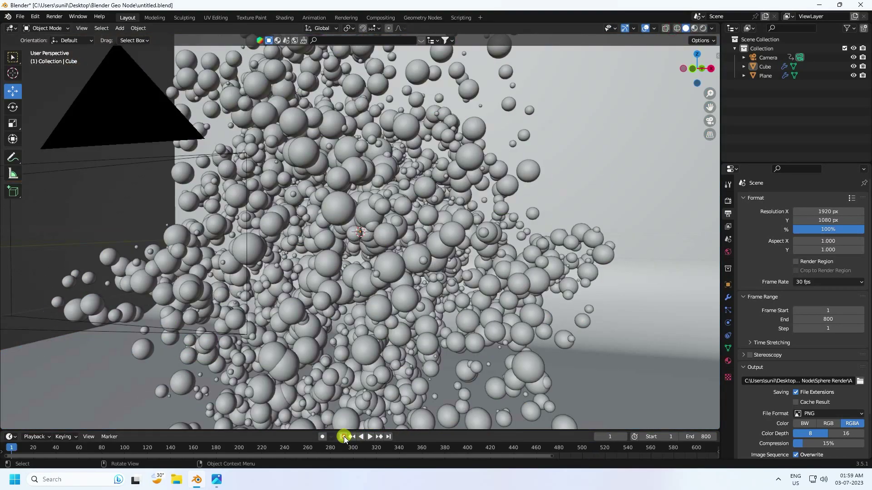
left_click(371, 437)
middle_click_drag(404, 291, 477, 305)
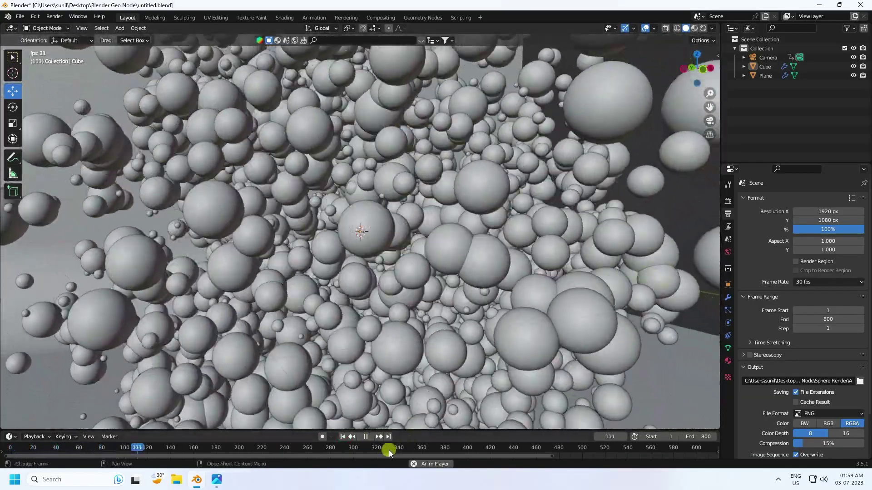
left_click(365, 436)
Create a new General file, discarding the unsaved changes to the current scene.
left_click(20, 17)
mouse_move(27, 26)
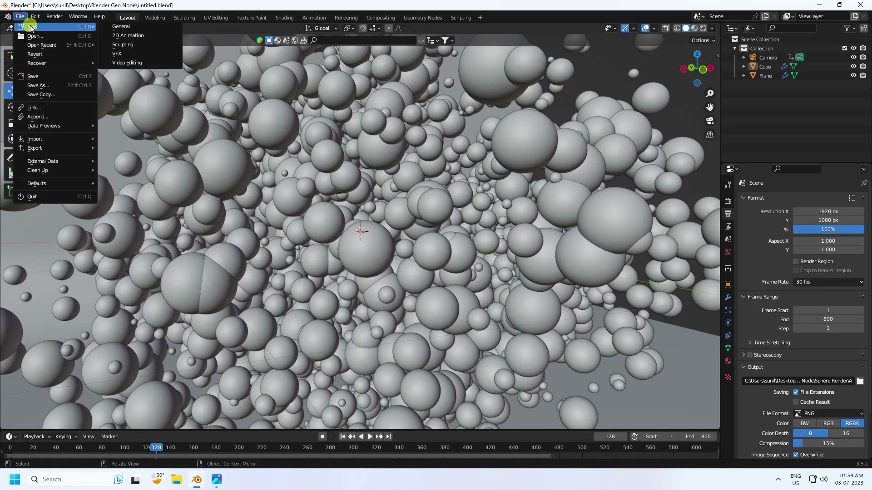
left_click(116, 25)
left_click(454, 255)
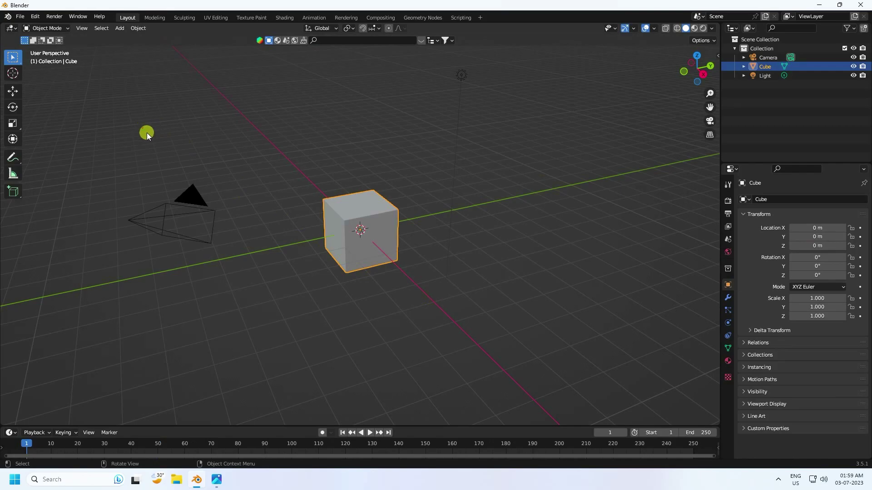
Delete the default camera and light so only the cube is left in the scene.
left_click_drag(144, 129, 573, 326)
left_click_drag(106, 138, 206, 244)
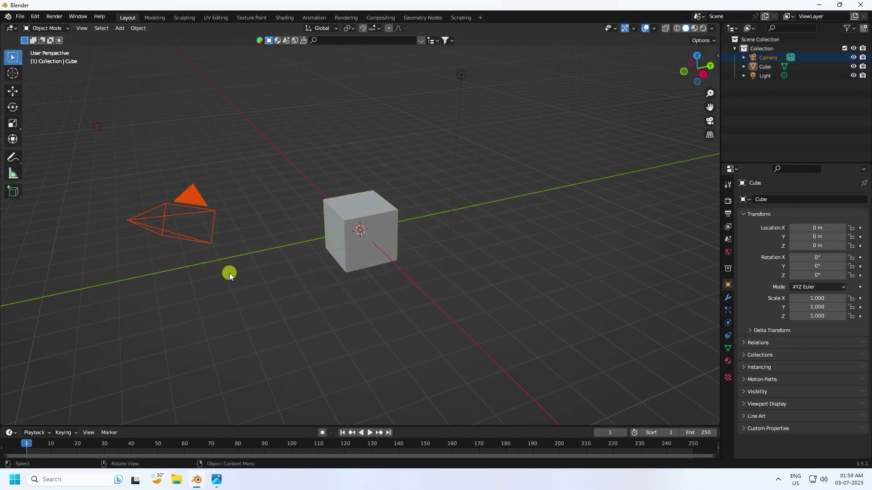
key("Delete")
left_click(461, 75)
key("Delete")
Select the cube and create a new geometry node tree for it in the Geometry Nodes workspace.
left_click(390, 218)
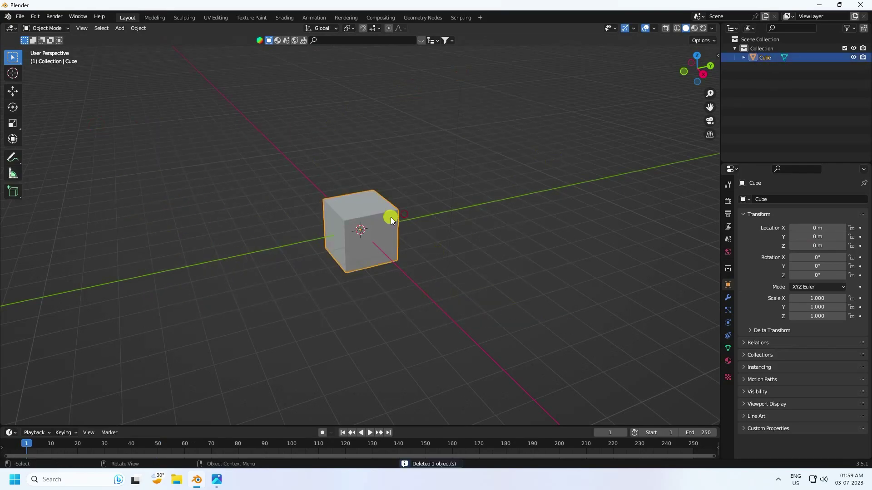
key("s")
left_click(378, 211)
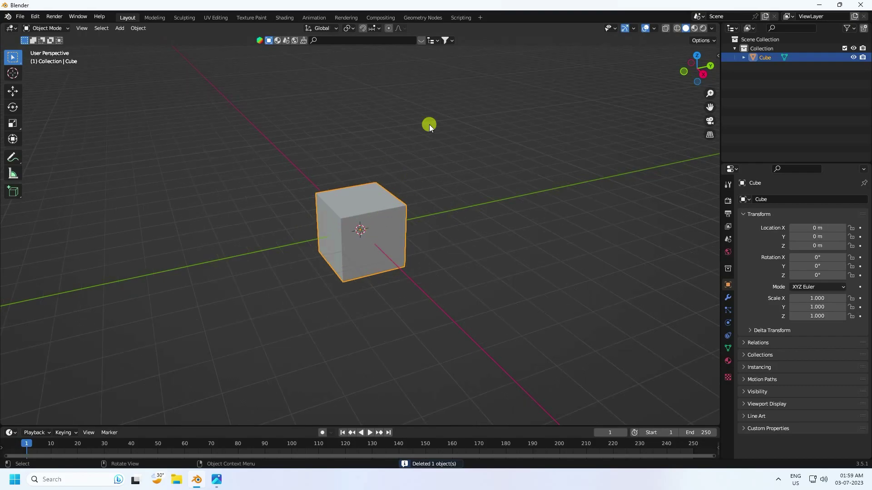
left_click(415, 19)
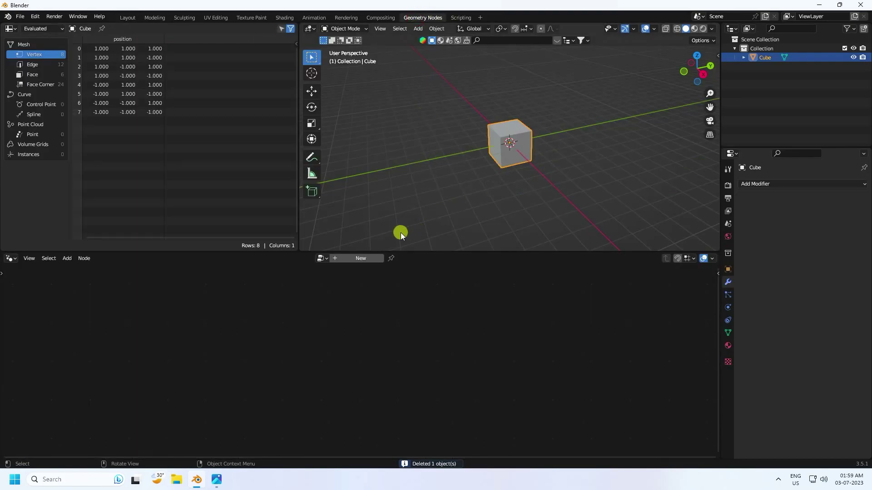
left_click(344, 260)
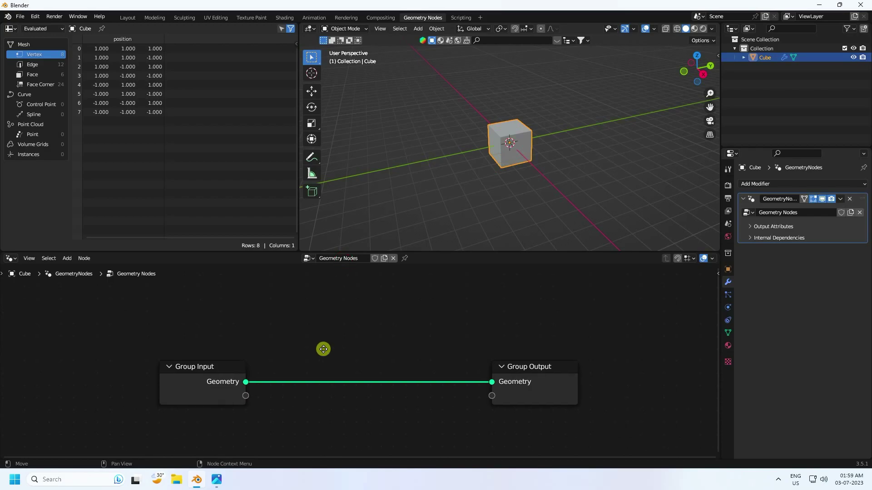
Join the spreadsheet area into the 3D viewport so the viewport spans the full width above the node editor.
right_click(297, 206)
left_click(265, 230)
left_click(171, 204)
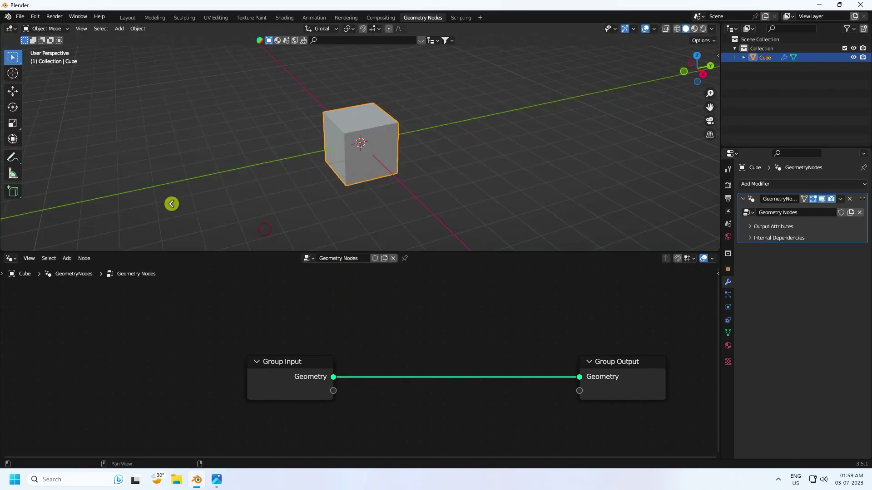
Delete the Group Input node and move the Group Output node farther right to make room.
left_click_drag(200, 302, 273, 419)
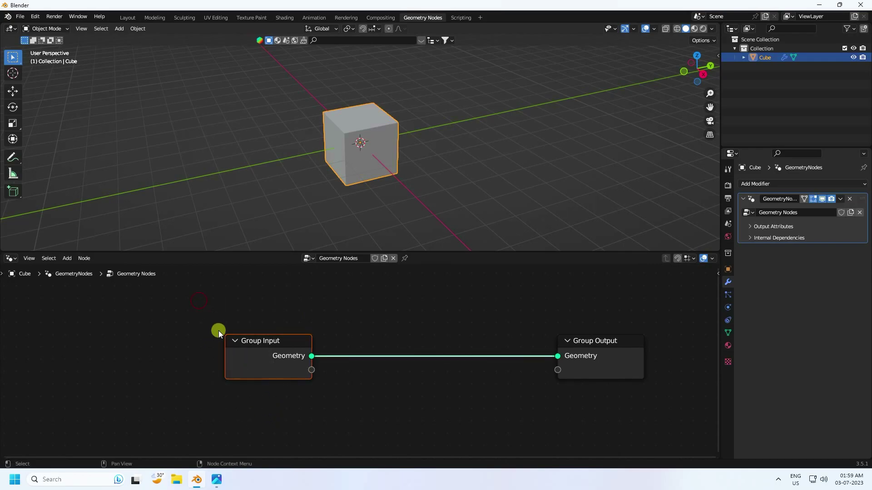
key("Delete")
left_click_drag(636, 365, 676, 351)
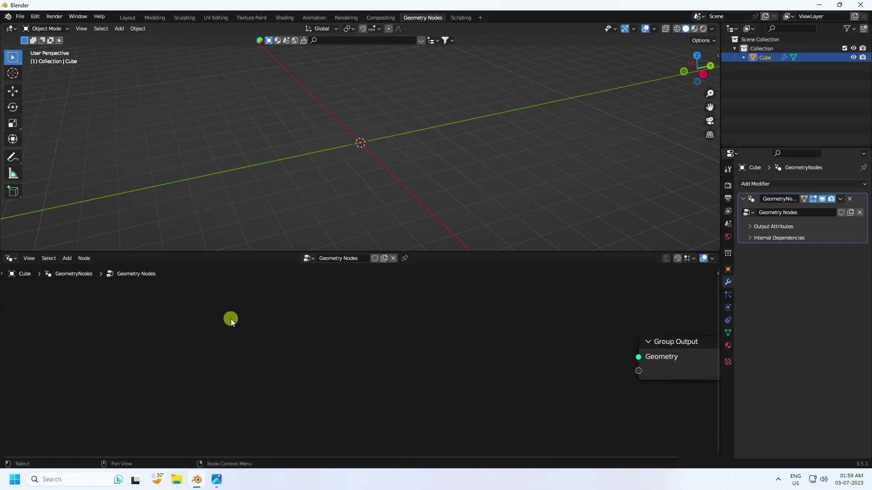
Add an Ico Sphere node in the empty space well to the left of Group Output.
left_click(70, 259)
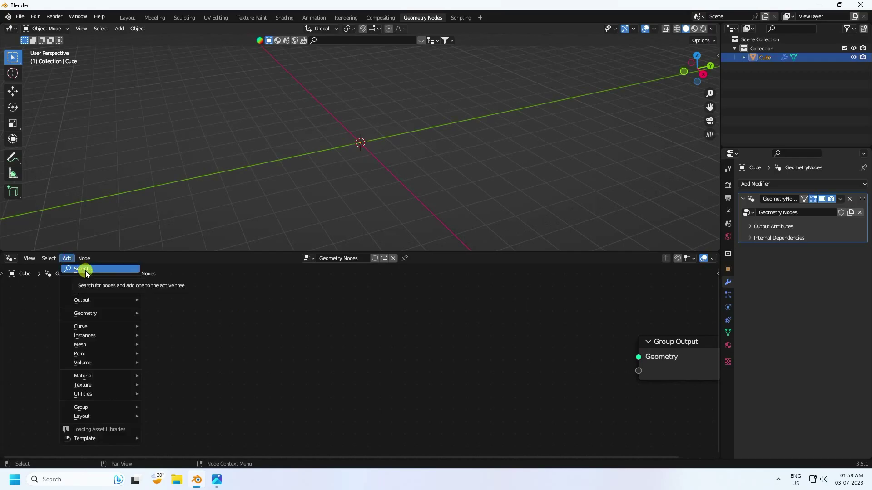
left_click(85, 269)
type("ico")
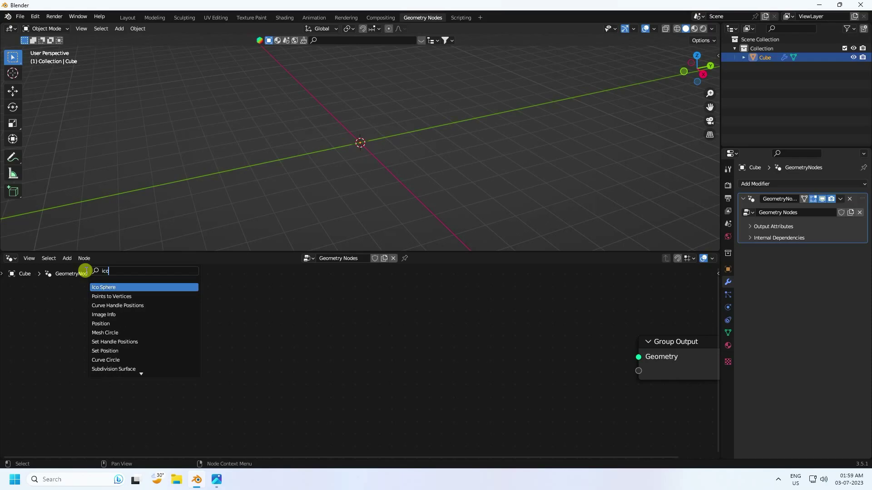
left_click(107, 288)
left_click(141, 333)
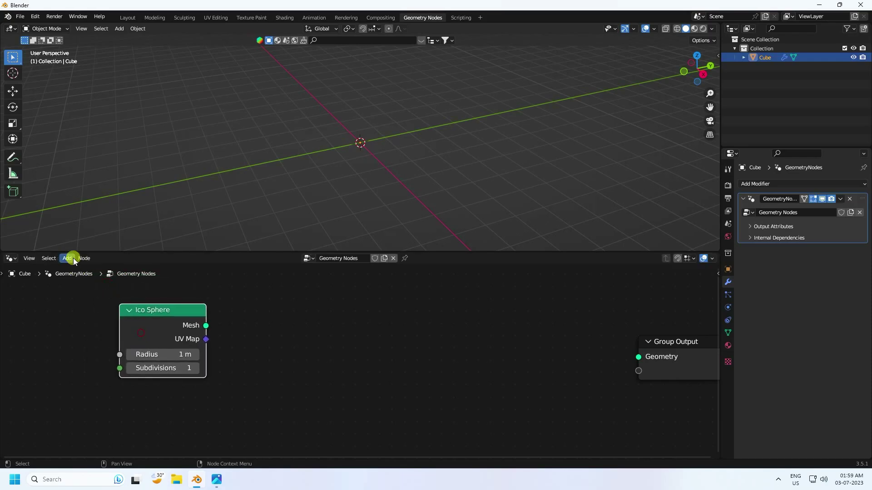
Add a UV Sphere node directly below the Ico Sphere node.
left_click(68, 259)
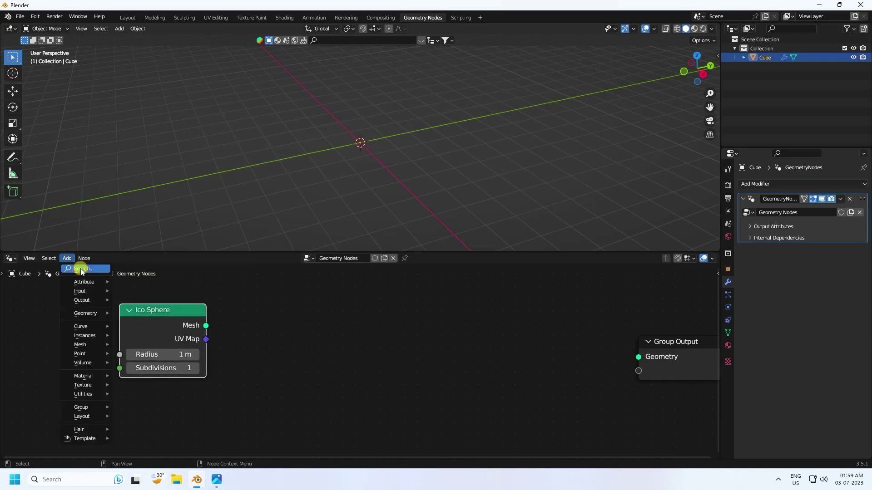
left_click(81, 270)
type("uv")
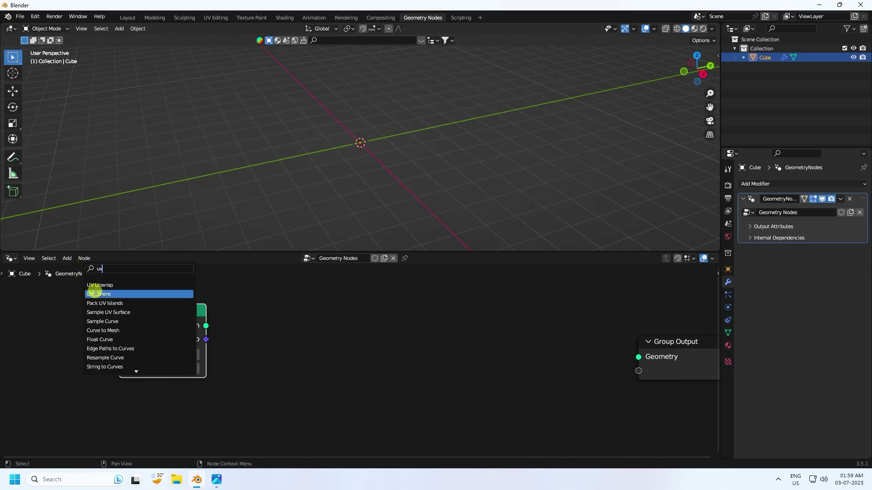
left_click(98, 294)
left_click(134, 430)
middle_click_drag(176, 417, 213, 376)
Add an Instance on Points node between the sphere nodes and Group Output.
left_click(68, 259)
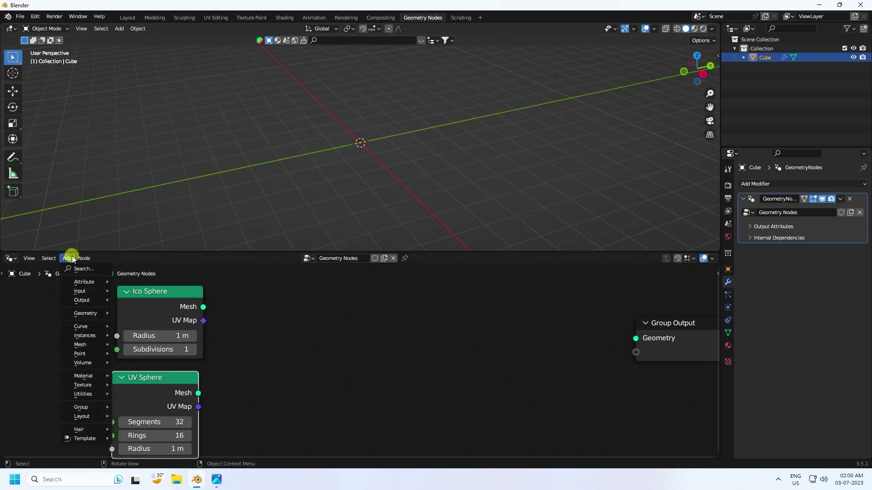
left_click(65, 257)
left_click(65, 257)
left_click(83, 269)
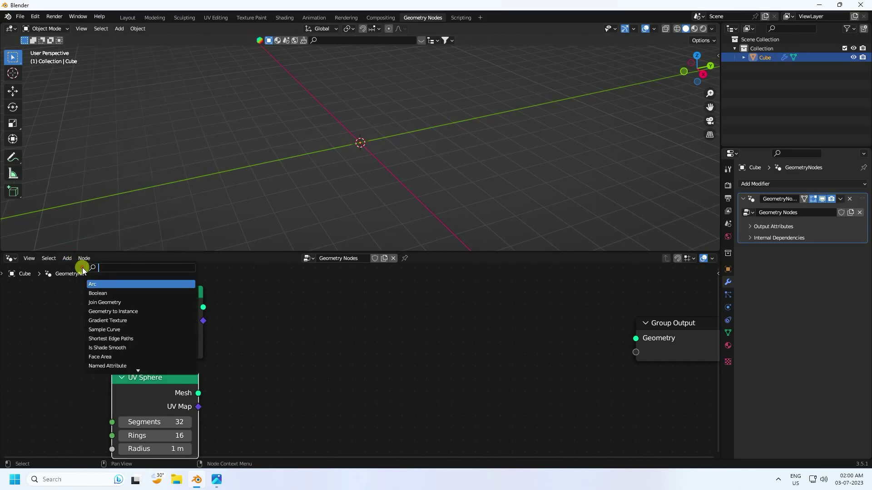
type("instant")
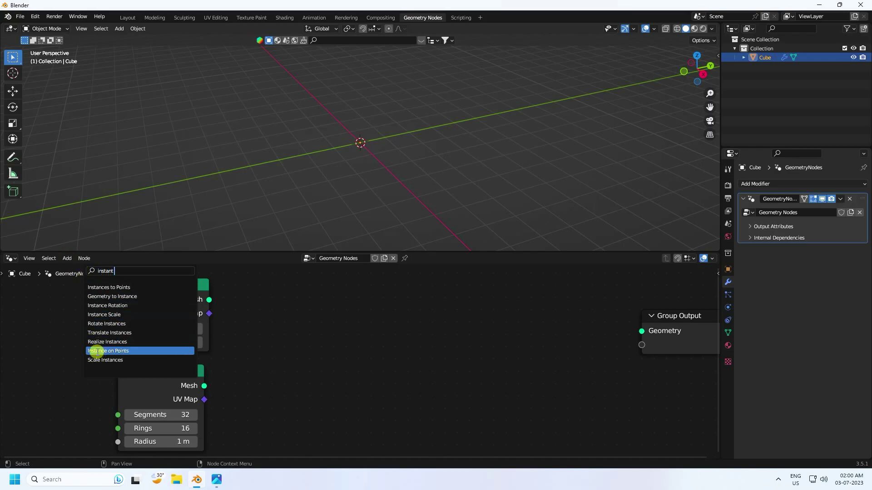
left_click(98, 351)
left_click(297, 374)
middle_click_drag(297, 375, 227, 372)
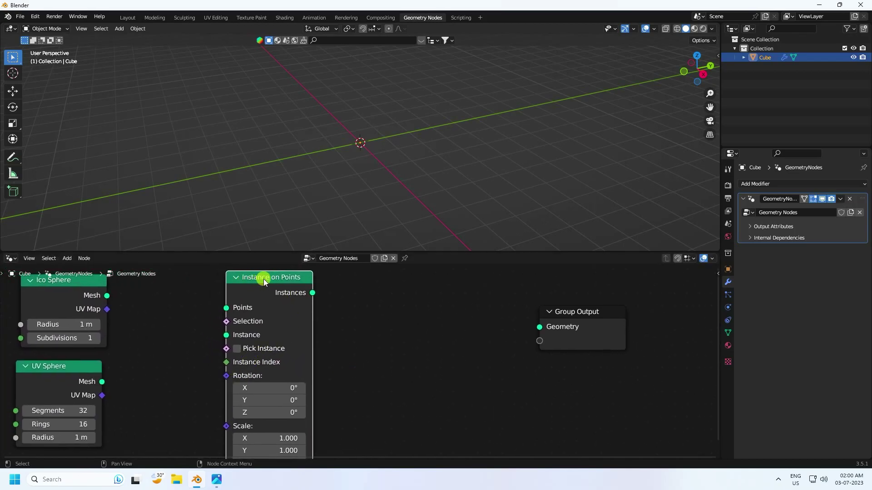
Connect Instances to Group Output's Geometry, the Ico Sphere's Mesh to Points, and the UV Sphere's Mesh to Instance.
left_click_drag(312, 293, 539, 327)
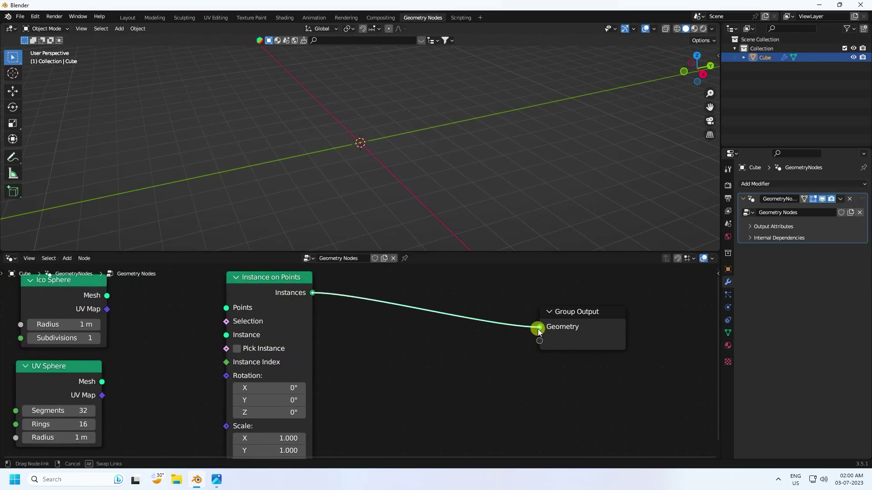
middle_click_drag(110, 312, 156, 319)
left_click_drag(151, 303, 272, 320)
middle_click_drag(247, 353, 268, 343)
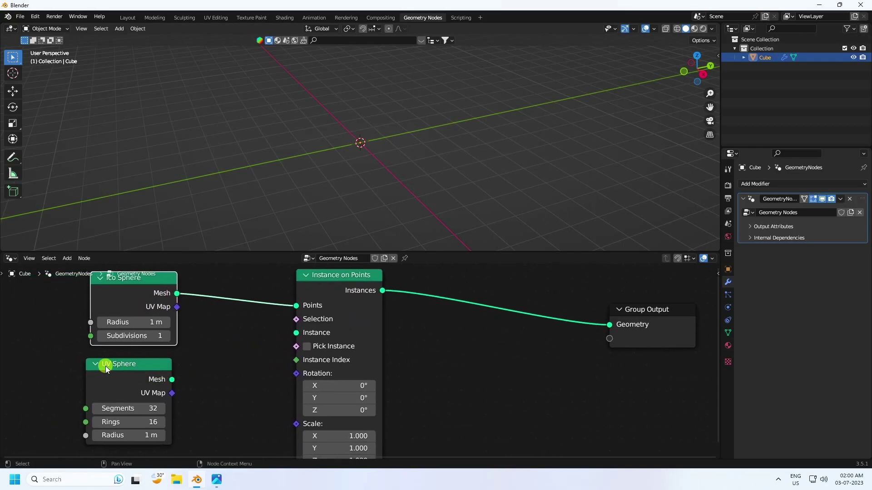
left_click_drag(172, 380, 297, 333)
scroll(370, 150, "up", 4)
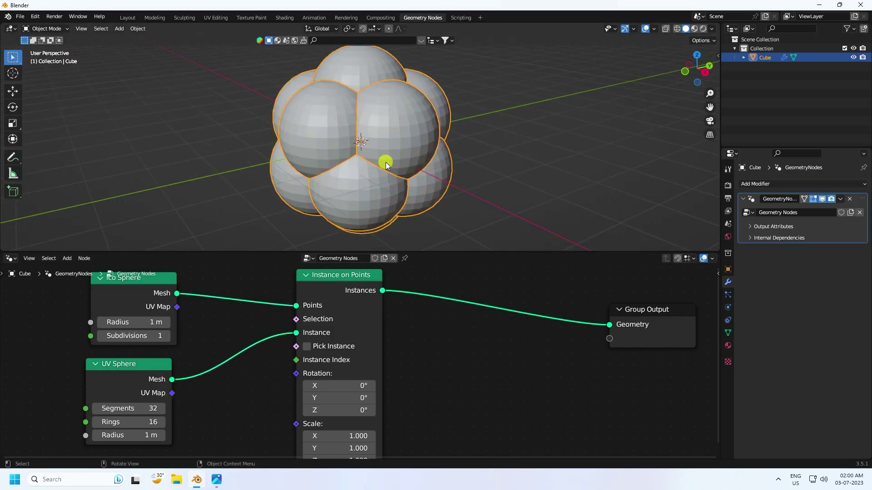
scroll(342, 117, "down", 3)
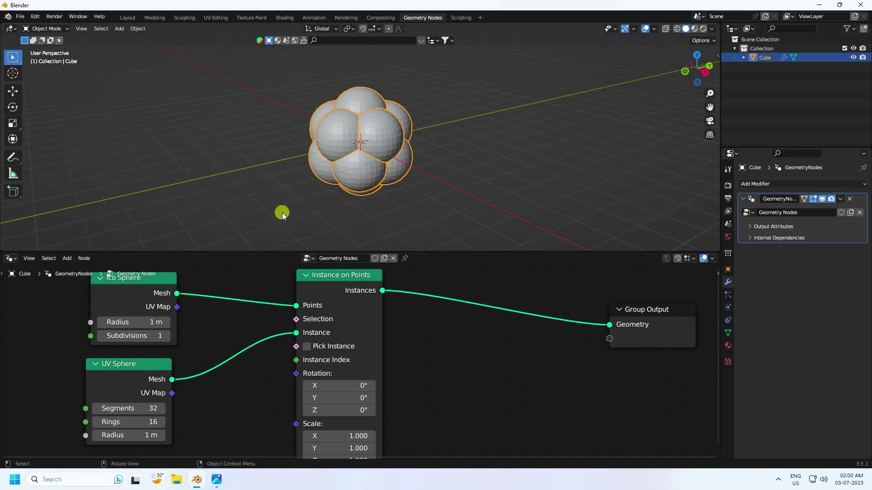
Increase the Ico Sphere node's subdivisions to 5 and inspect the instanced spheres in the viewport.
scroll(202, 355, "left", 2, "ctrl")
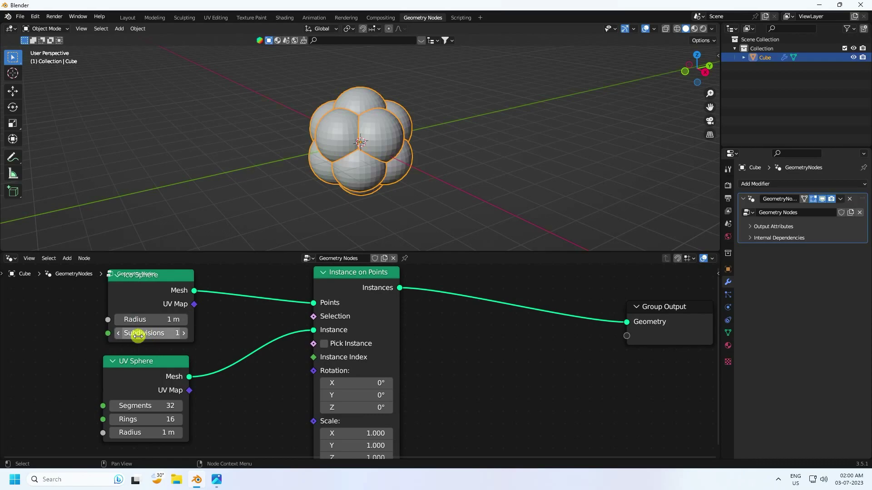
left_click(186, 334)
left_click(186, 333)
left_click(185, 334)
left_click(185, 333)
scroll(441, 145, "up", 3)
left_click(443, 145)
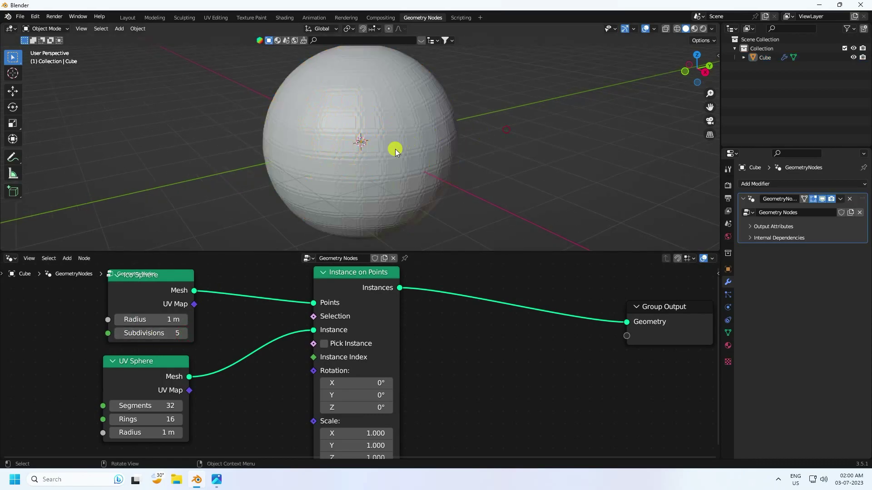
scroll(397, 148, "up", 2)
Set the UV Sphere node's radius to 0.1 m and check the small spheres in the viewport.
middle_click_drag(251, 404, 282, 350)
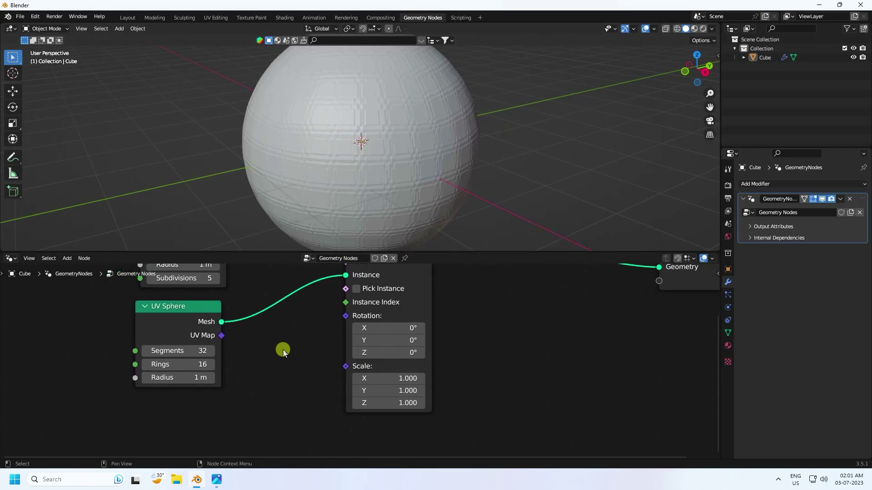
left_click(166, 376)
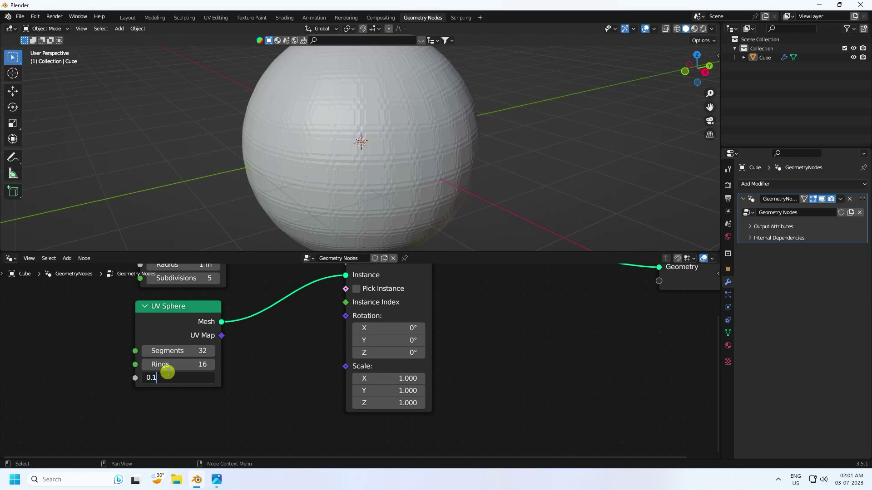
type("0.1")
key("Return")
scroll(438, 139, "up", 3)
middle_click_drag(438, 139, 398, 163)
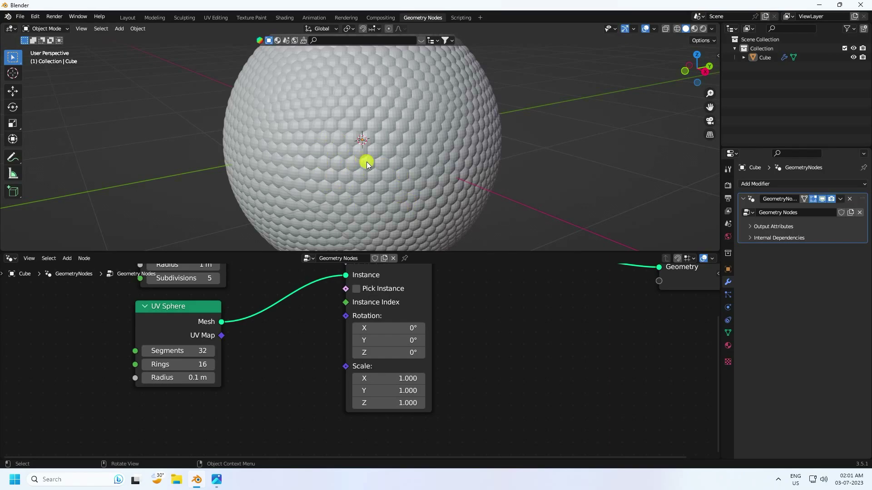
scroll(498, 274, "down", 2)
Move Group Output aside and insert a Translate Instances node between Instance on Points and Group Output.
middle_click_drag(498, 275, 312, 385)
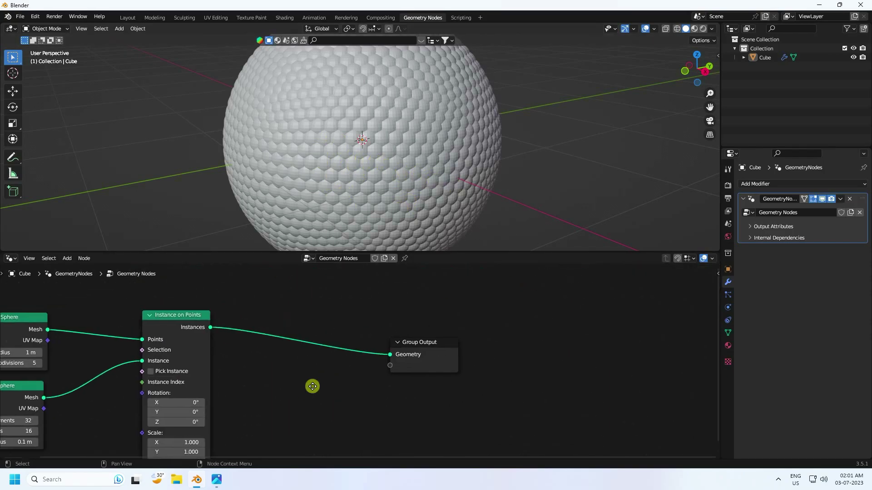
left_click_drag(418, 347, 569, 338)
left_click(67, 258)
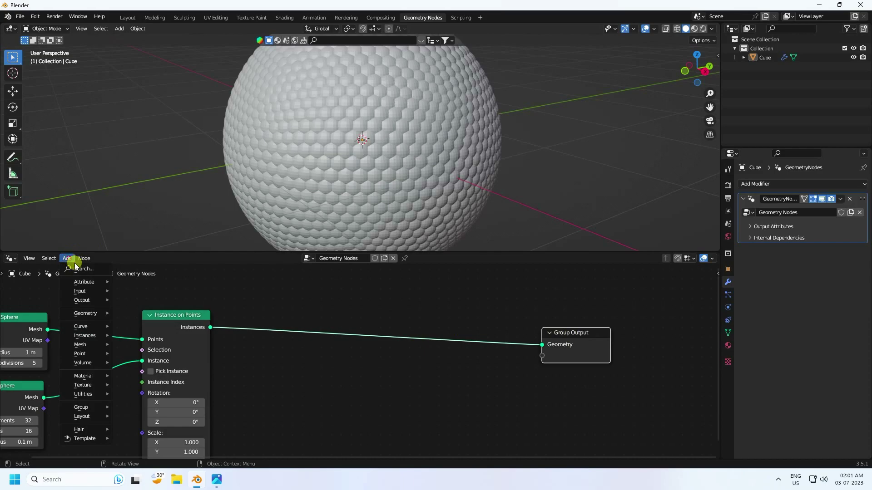
left_click(79, 269)
type("trans")
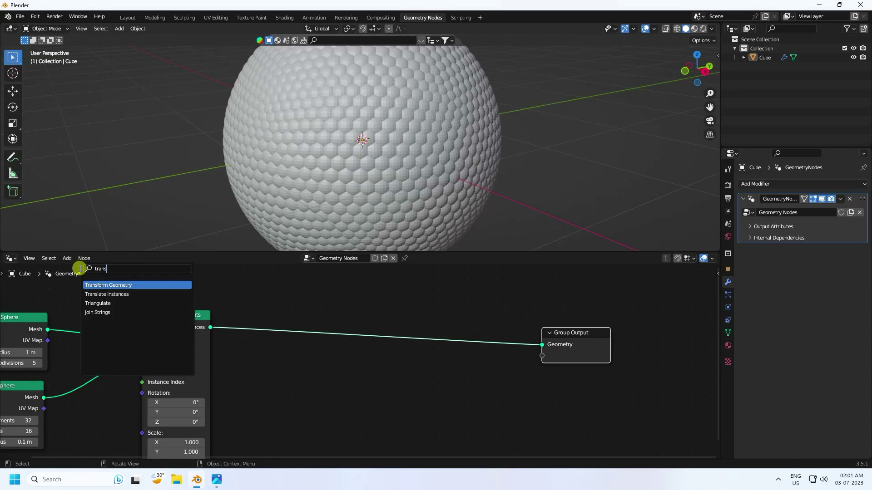
left_click(114, 295)
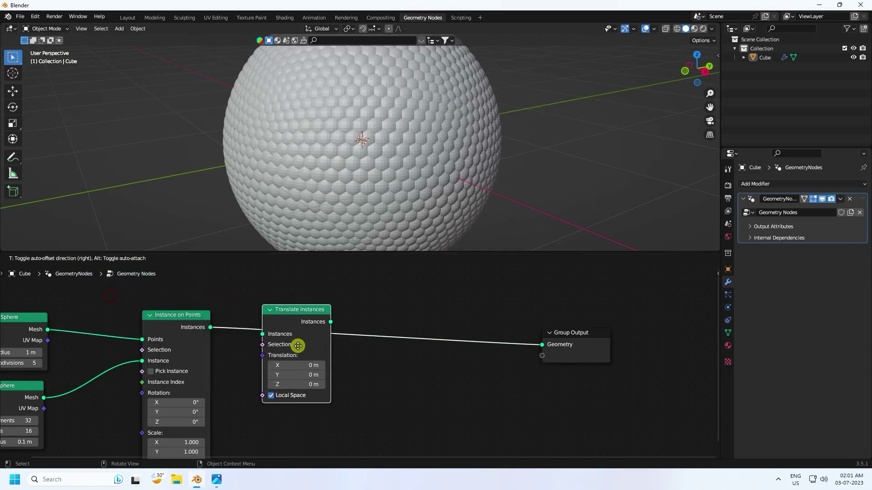
left_click(311, 357)
middle_click_drag(392, 377, 353, 358)
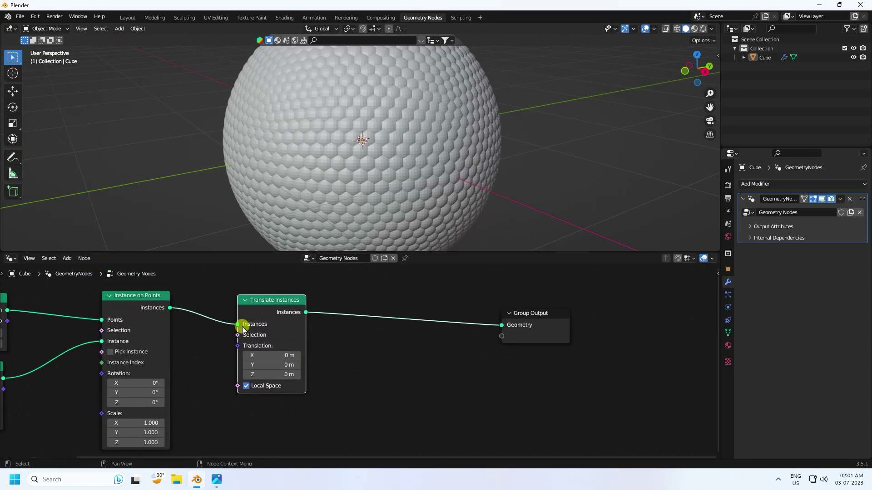
Insert a Scale Instances node between Translate Instances and Group Output.
left_click(67, 258)
left_click(76, 269)
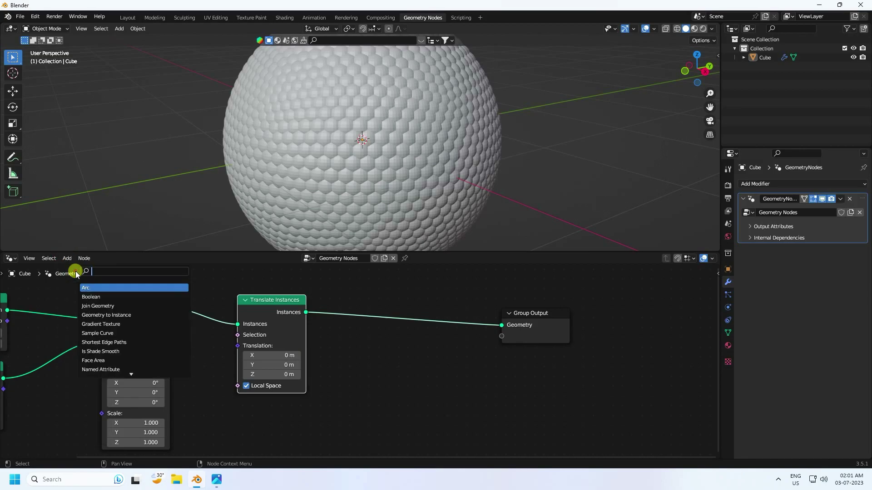
type("scale")
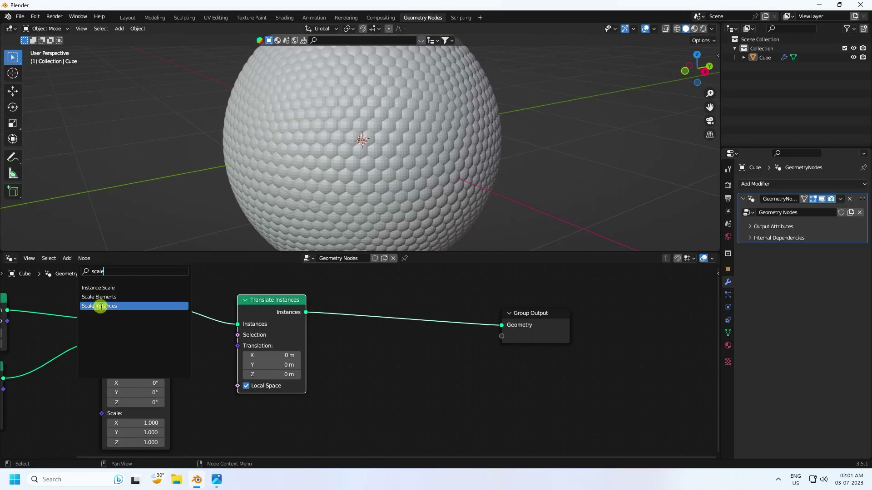
left_click(105, 305)
left_click(424, 350)
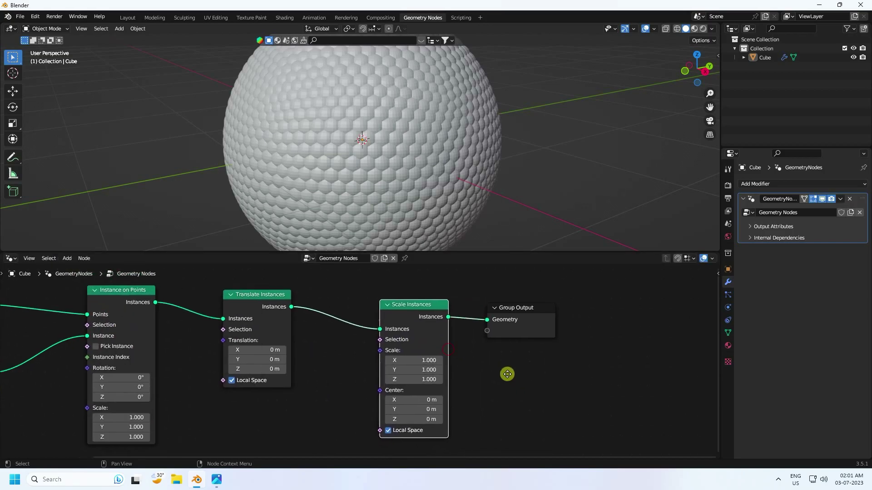
middle_click_drag(485, 372, 429, 356)
Add a Random Value node below Translate Instances and connect its Value to the Scale input of Scale Instances.
left_click(69, 259)
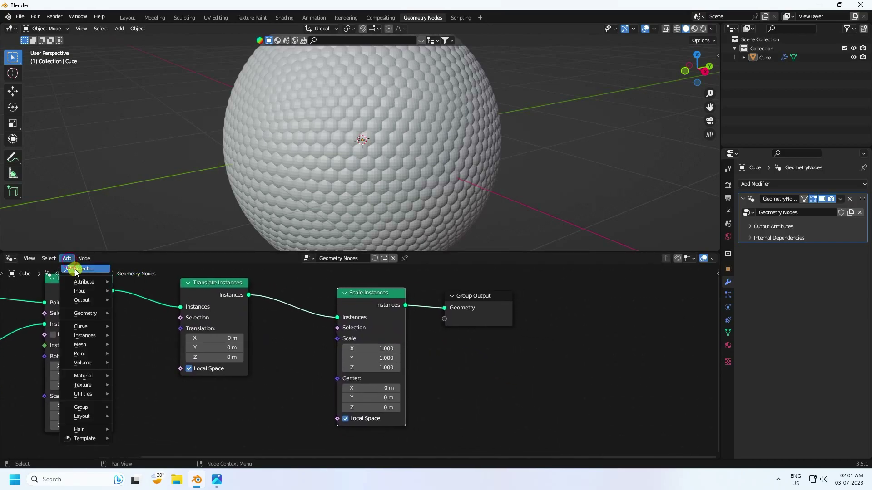
left_click(75, 271)
type("ra")
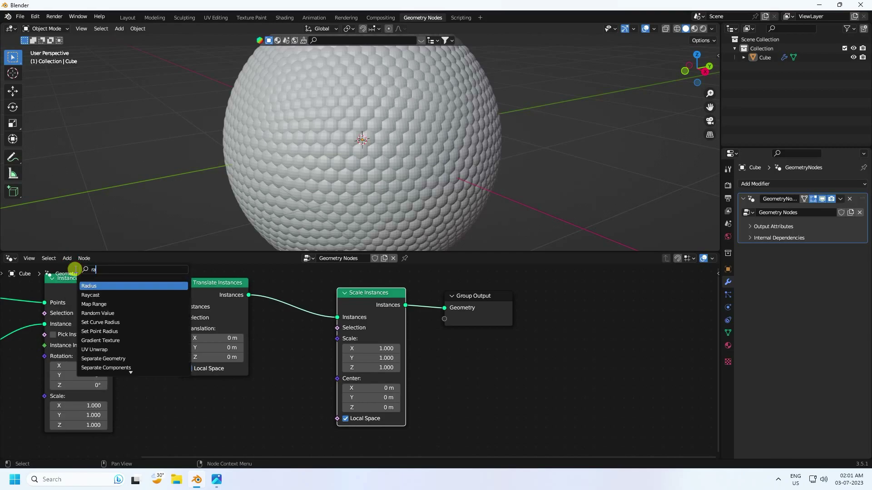
type("nd")
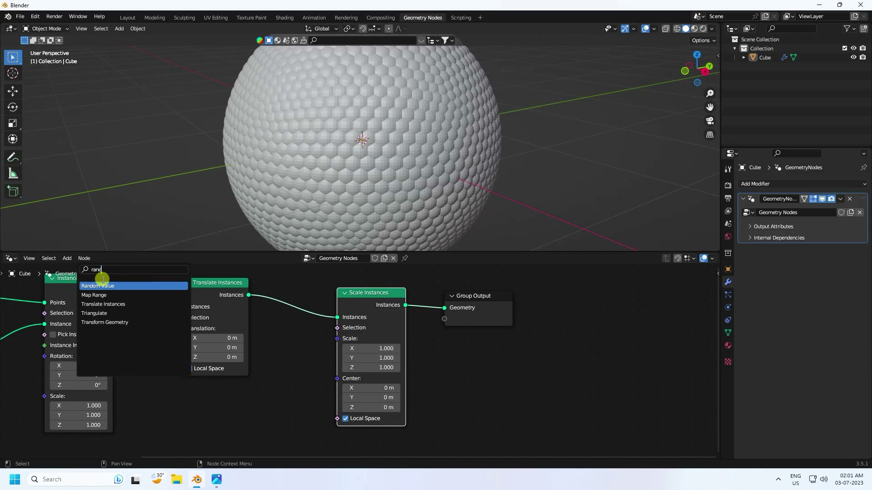
left_click(103, 285)
left_click(230, 417)
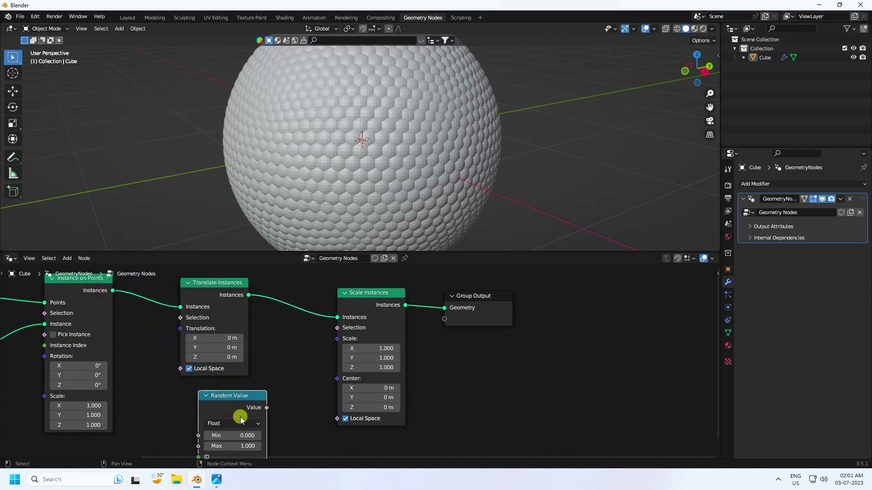
middle_click_drag(230, 417, 166, 371)
left_click_drag(202, 361, 270, 294)
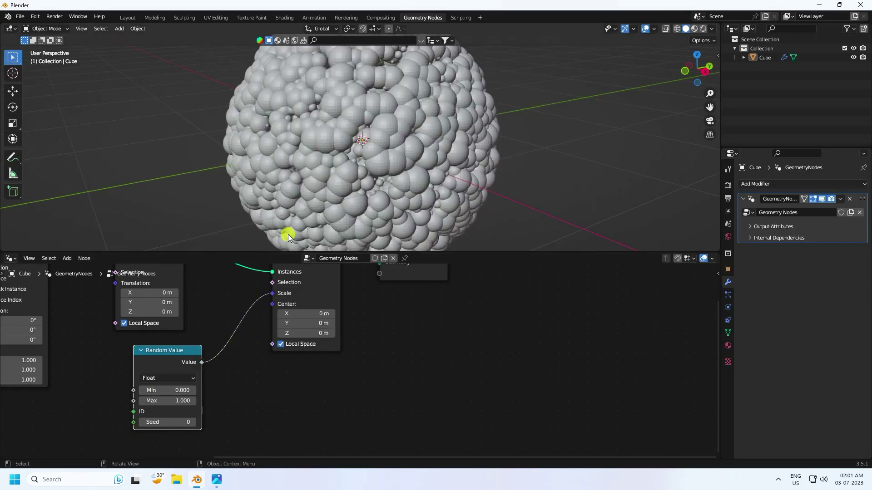
Enlarge the 3D viewport to inspect the spheres and set the Random Value node's minimum to 0.9.
left_click_drag(255, 252, 249, 311)
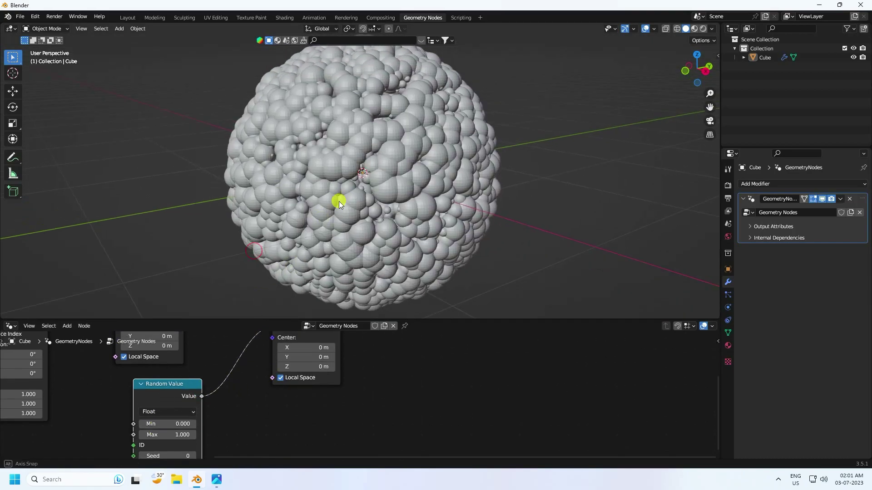
scroll(359, 195, "up", 3)
middle_click_drag(383, 191, 295, 207)
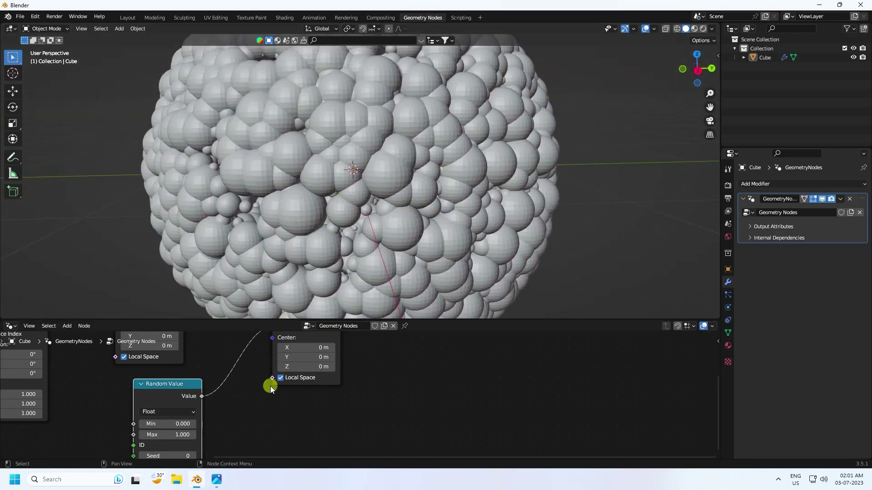
middle_click_drag(257, 412, 296, 386)
left_click_drag(198, 399, 418, 285)
left_click(198, 398)
type("0")
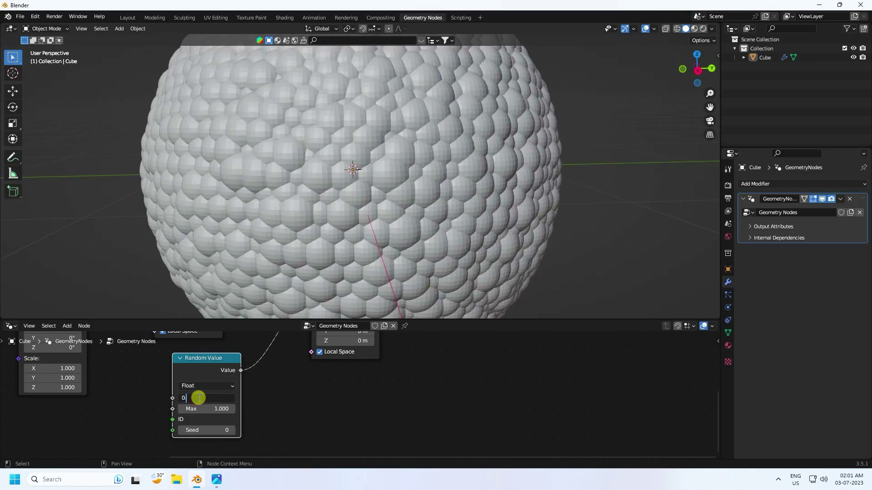
type(".9")
key("Return")
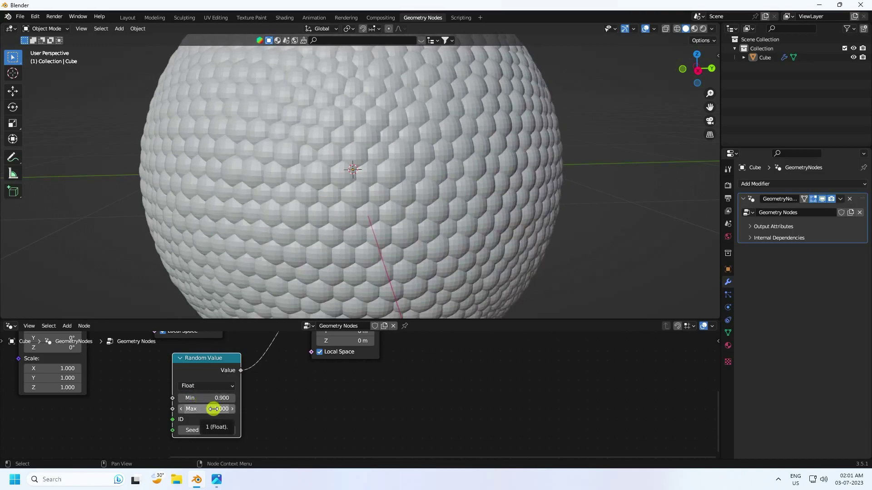
Set the Random Value node's maximum to 0.1 and check the sphere sizes in the viewport.
left_click(213, 409)
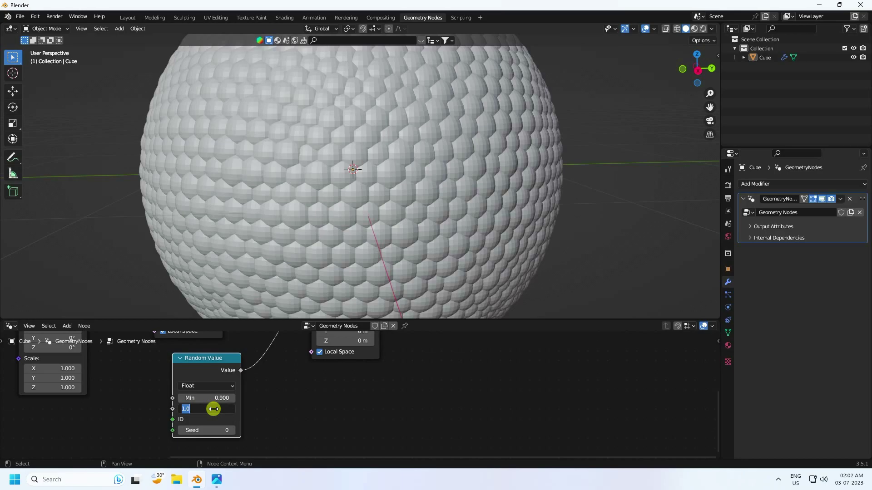
type("0.1")
key("Return")
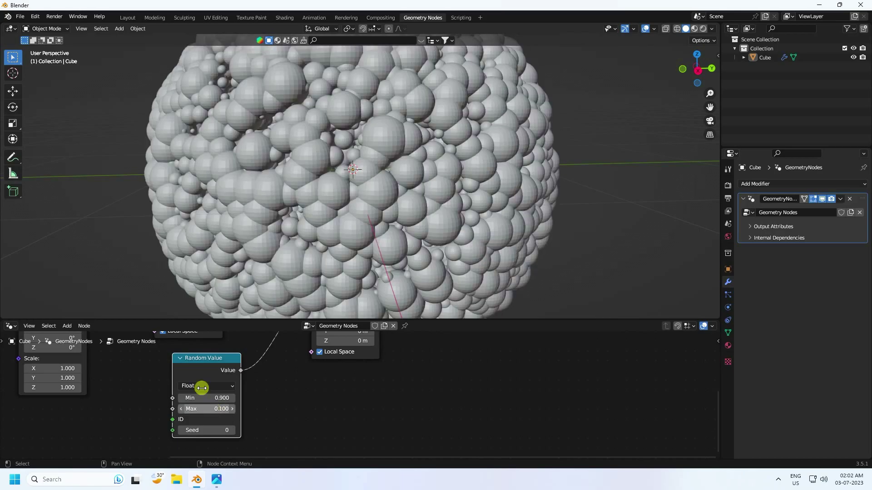
middle_click_drag(292, 194, 247, 202)
Insert a Set Shade Smooth node between Scale Instances and Group Output and check the shading of the spheres.
middle_click_drag(467, 389, 357, 366)
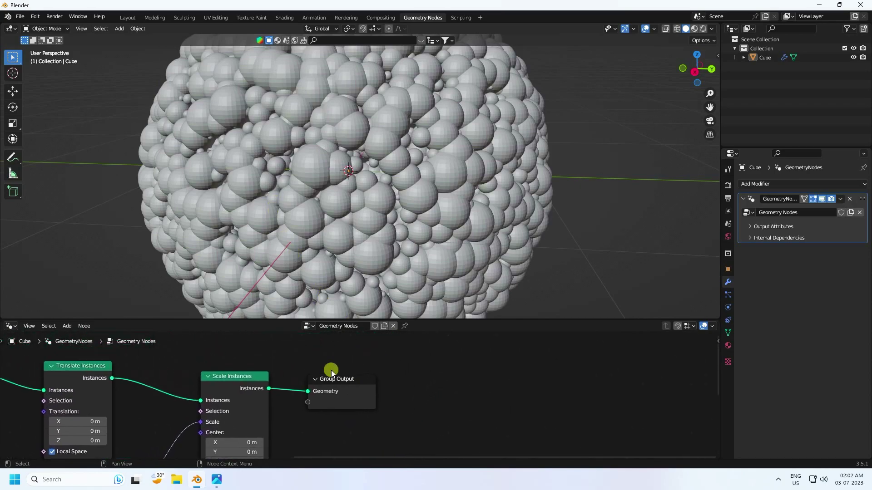
left_click_drag(333, 378, 501, 392)
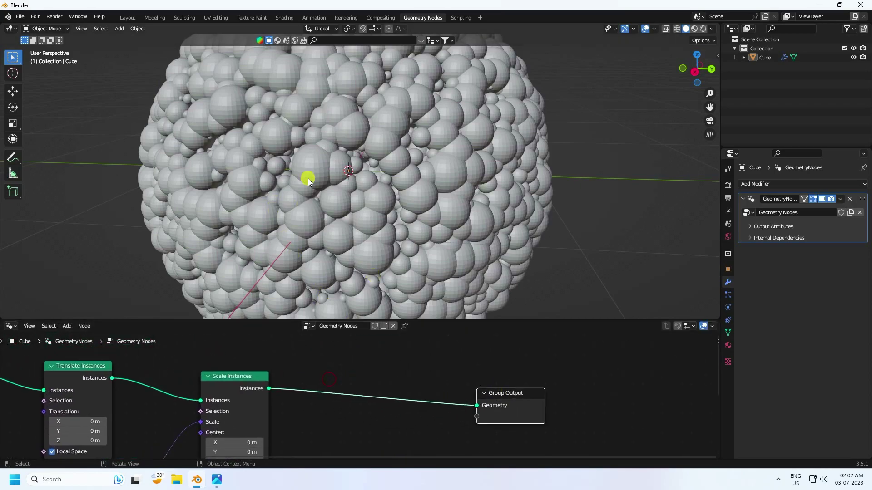
scroll(310, 163, "up", 2)
scroll(283, 158, "up", 2)
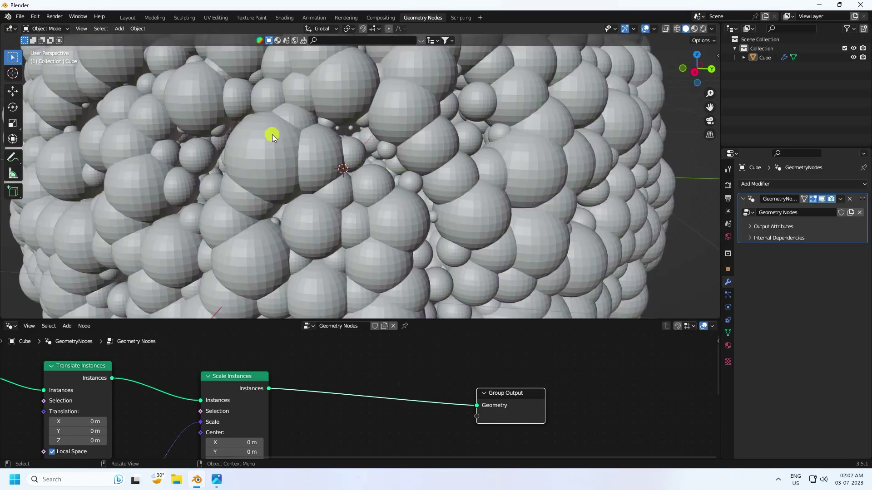
left_click(83, 326)
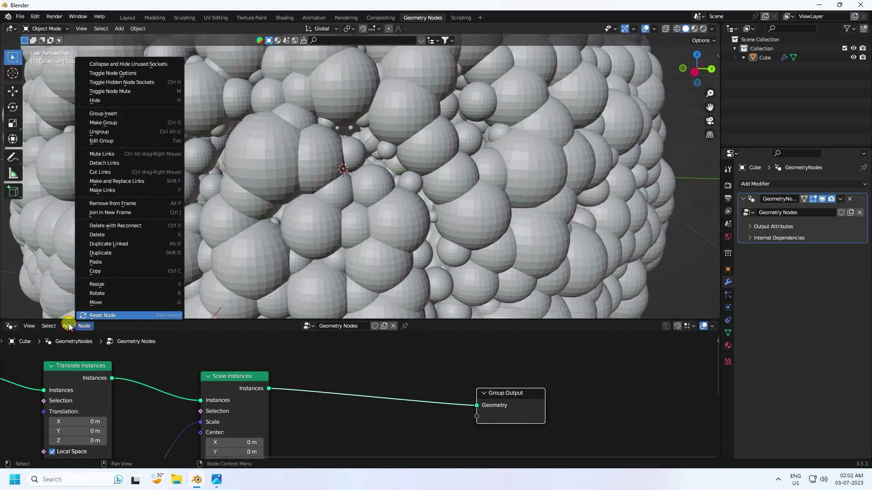
left_click(76, 315)
type("set")
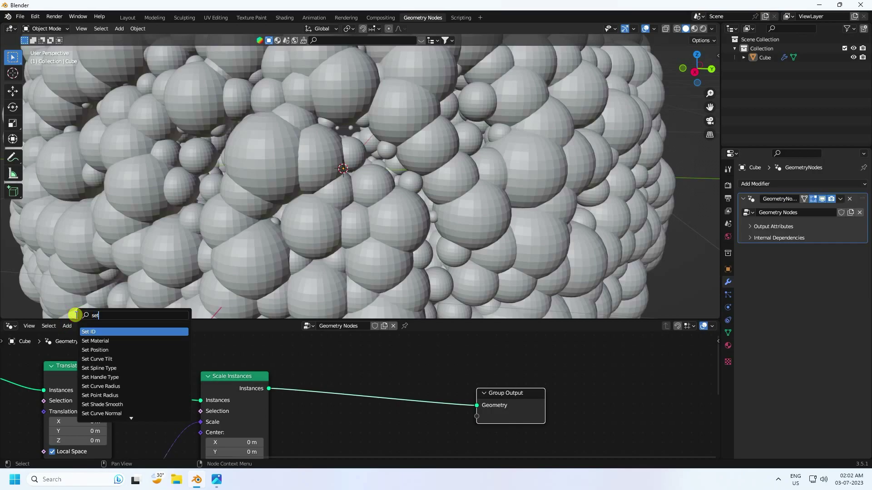
type(" shade")
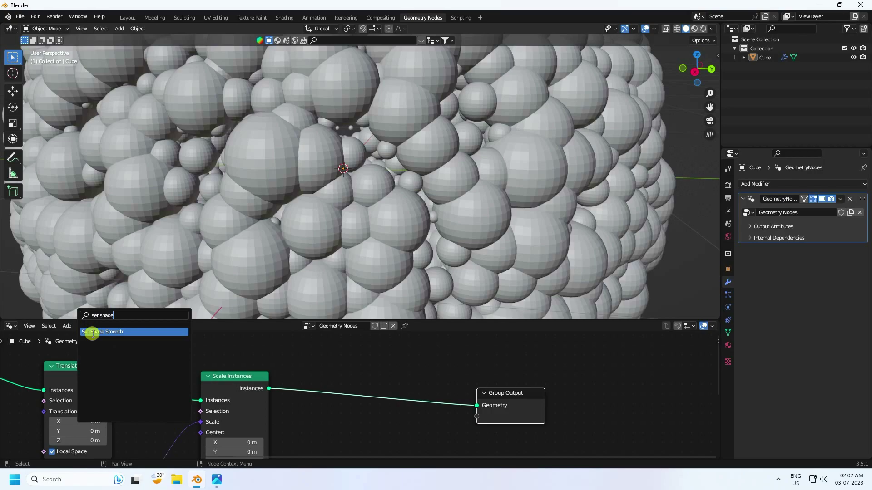
left_click(93, 332)
left_click(375, 407)
middle_click_drag(313, 231, 326, 190)
scroll(379, 178, "down", 5)
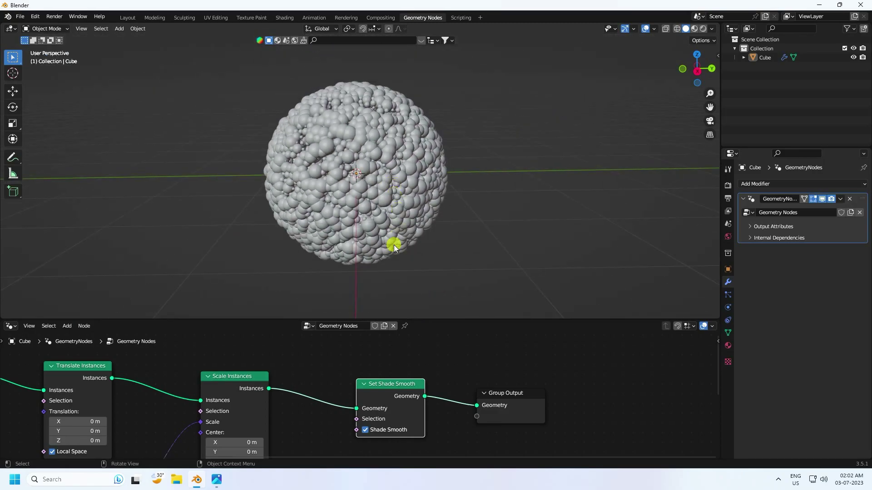
Enlarge the node editor so the whole chain from the sphere nodes onward can be worked on.
scroll(394, 244, "up", 3)
scroll(380, 356, "left", 5)
scroll(454, 409, "down", 3)
key("Home")
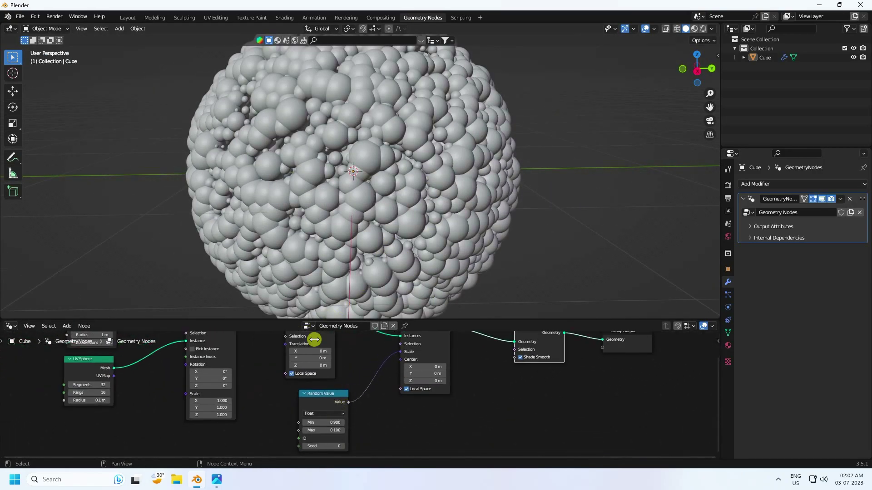
left_click_drag(240, 319, 258, 208)
scroll(260, 262, "up", 2)
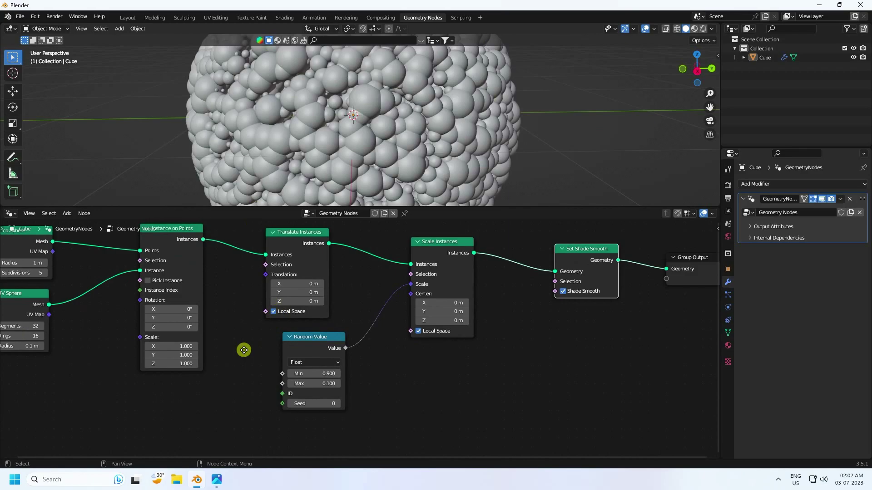
scroll(356, 372, "left", 4)
Spread out the node layout, shifting the sphere and Instance on Points nodes away and lowering Translate Instances to free space around it.
mouse_move(299, 255)
left_mouse_down()
mouse_move(318, 260)
mouse_move(308, 258)
left_mouse_up()
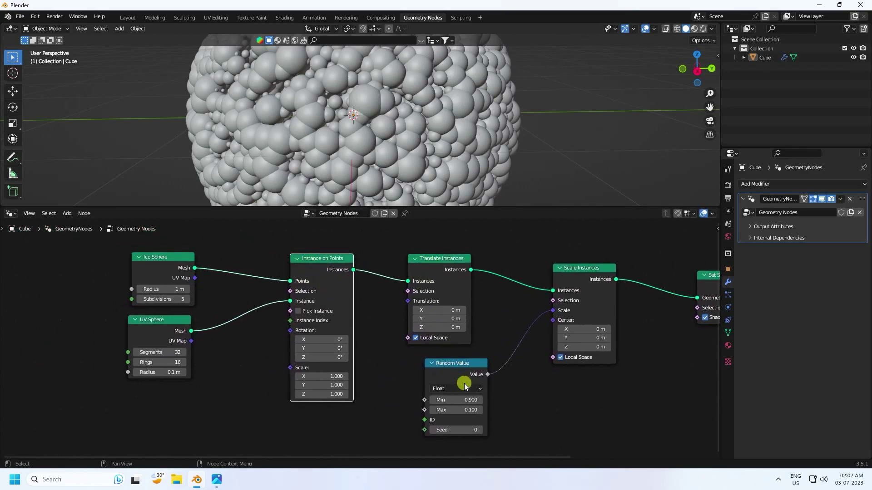
left_click_drag(453, 364, 473, 372)
left_click_drag(98, 243, 328, 328)
left_click_drag(334, 255, 247, 249)
scroll(298, 288, "down", 3)
left_click_drag(414, 267, 374, 297)
middle_click_drag(367, 259, 379, 289)
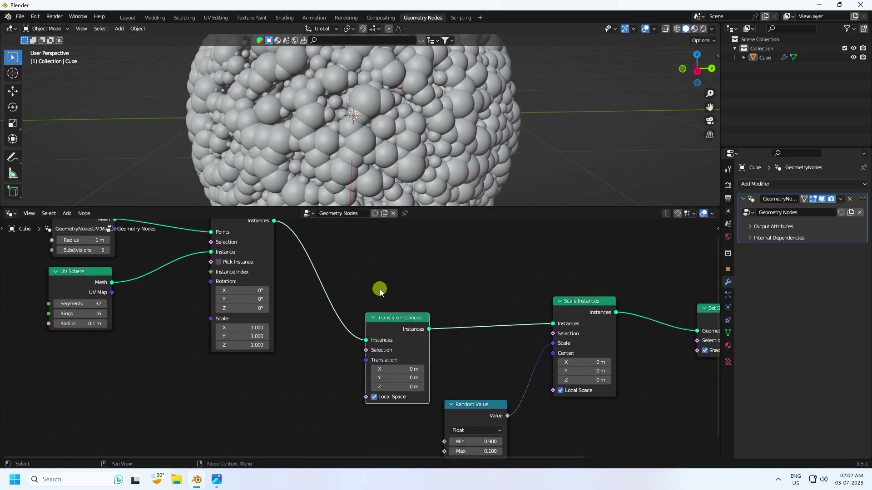
Add a Vector Math node beside Translate Instances and connect its Vector output to the Translation input.
left_click(66, 214)
type("v")
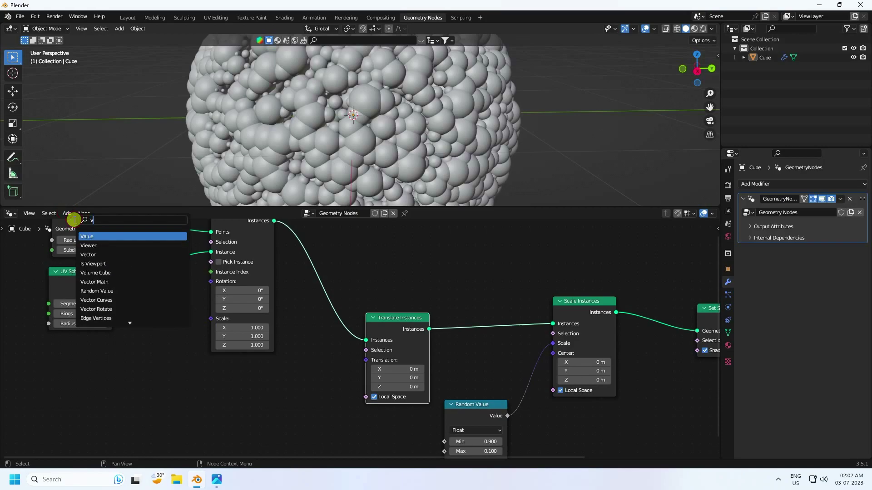
type("ec")
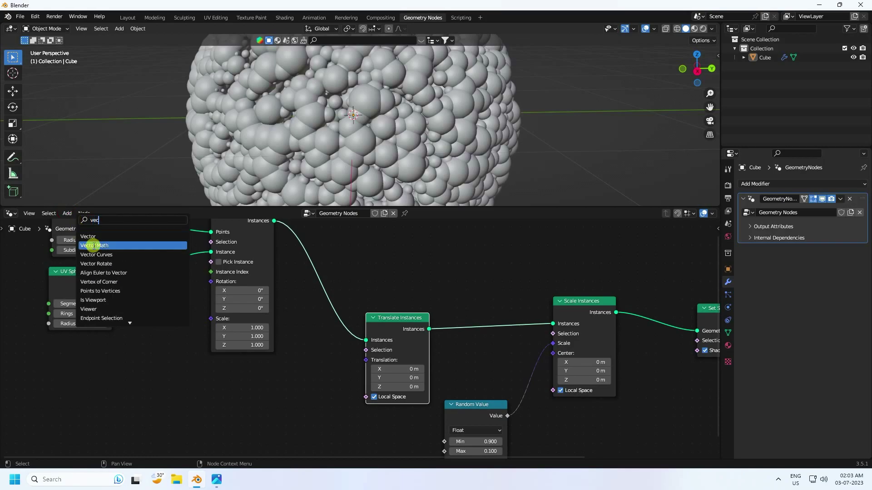
left_click(94, 246)
left_click(288, 352)
scroll(295, 340, "up", 1)
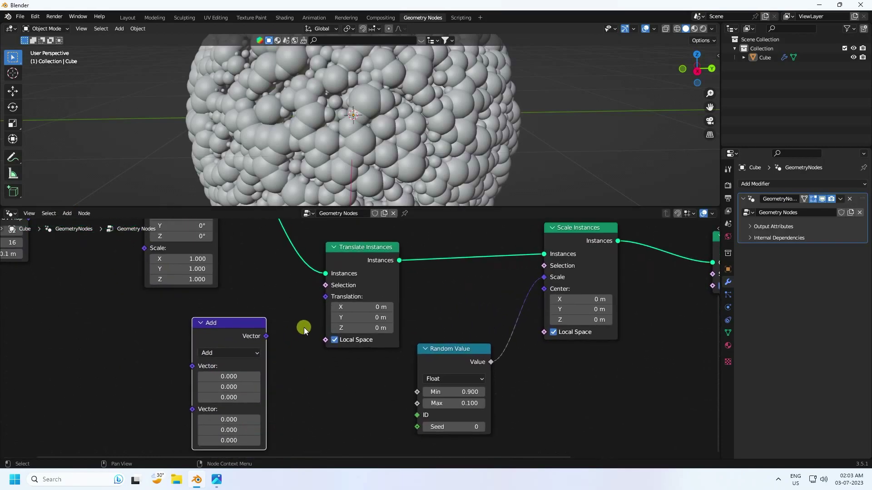
left_click_drag(266, 336, 325, 297)
Set the Vector Math node feeding Translate Instances to the Scale operation.
middle_click_drag(290, 364, 313, 352)
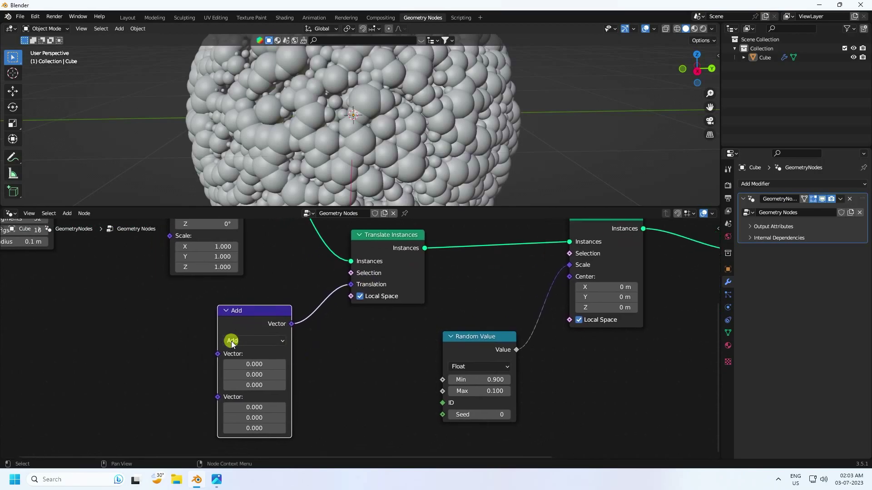
left_click(246, 343)
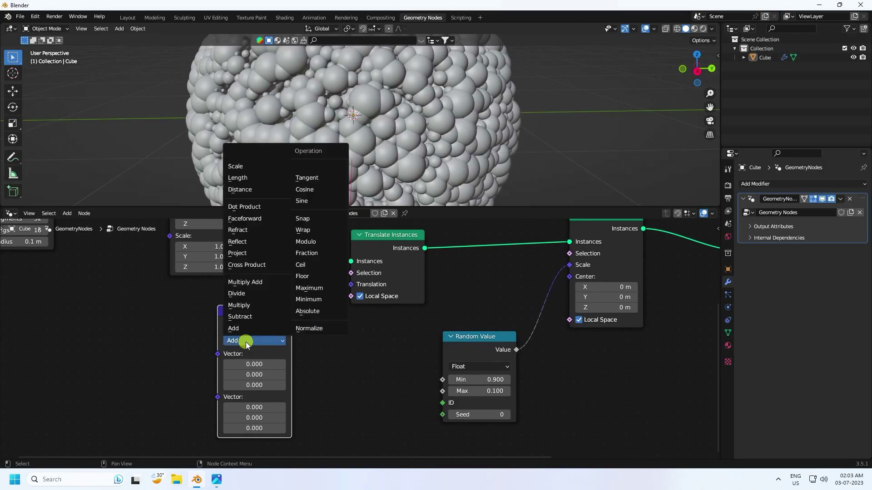
left_click(241, 168)
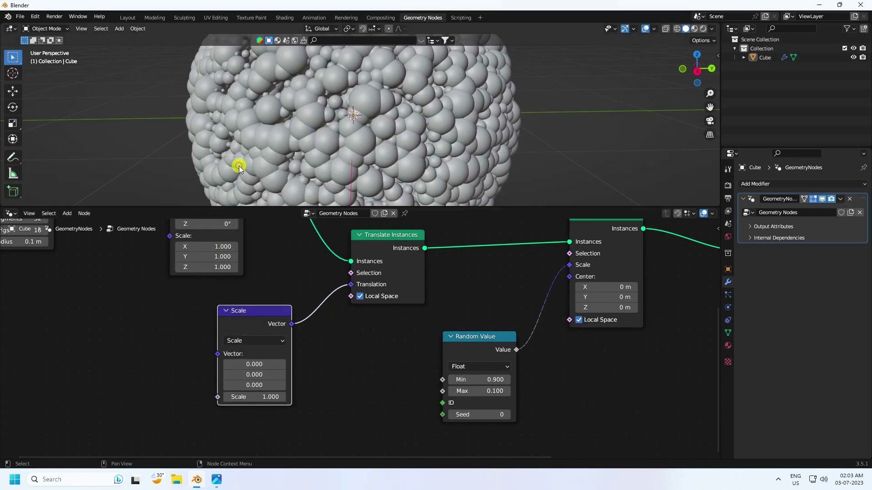
Add a second Vector Math node, connect its output to the Scale node's Vector input and set its operation to Subtract.
middle_click_drag(302, 379, 364, 402)
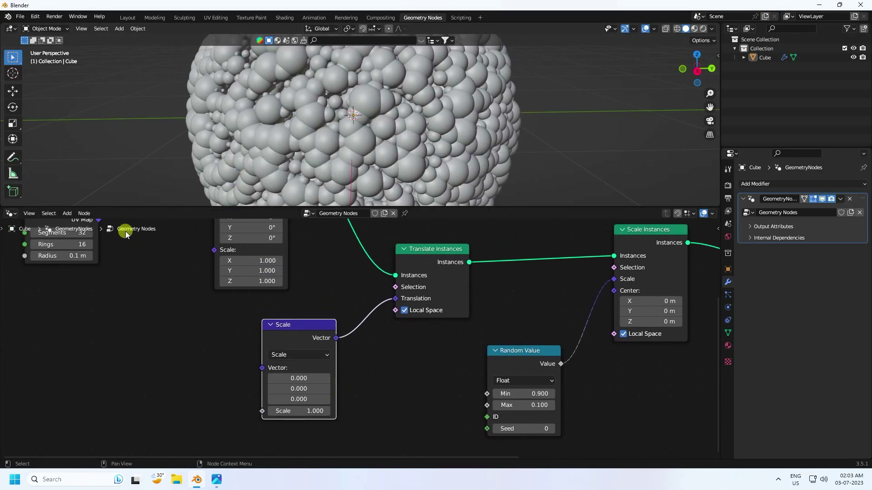
left_click(67, 213)
left_click(76, 223)
type("vect")
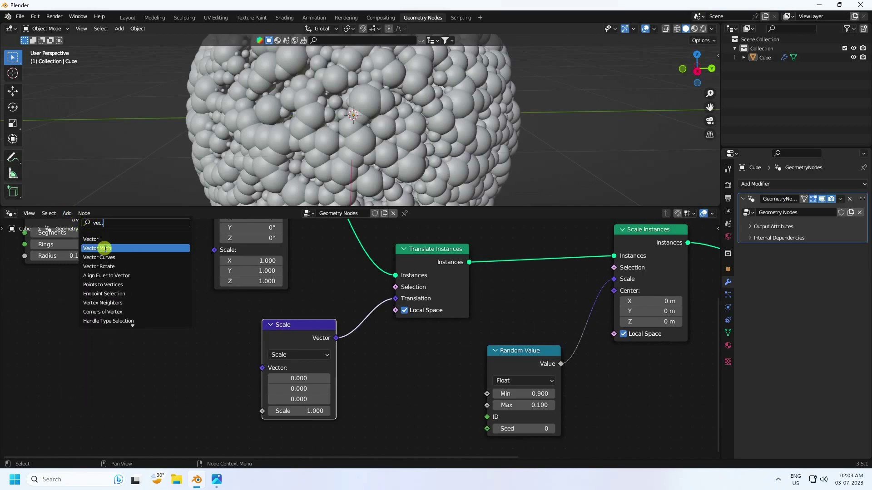
left_click(103, 248)
left_click(155, 387)
middle_click_drag(155, 387, 219, 315)
left_click_drag(220, 314, 278, 317)
left_click_drag(187, 309, 204, 306)
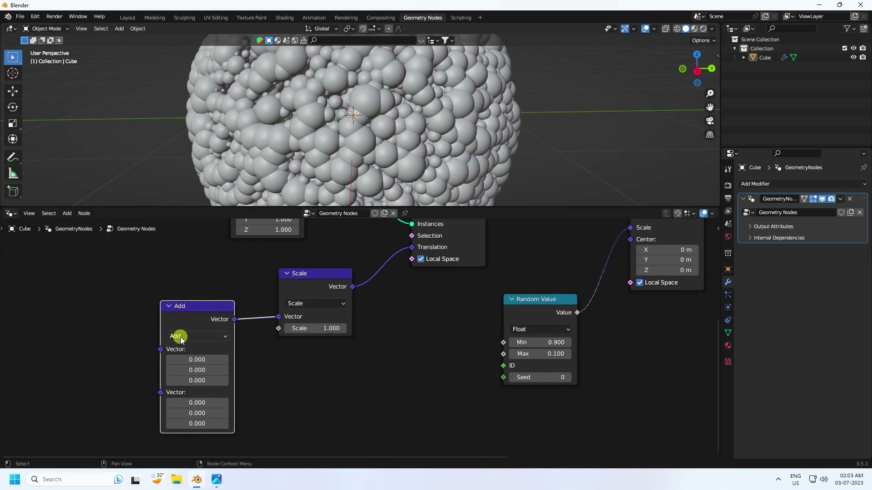
left_click(183, 337)
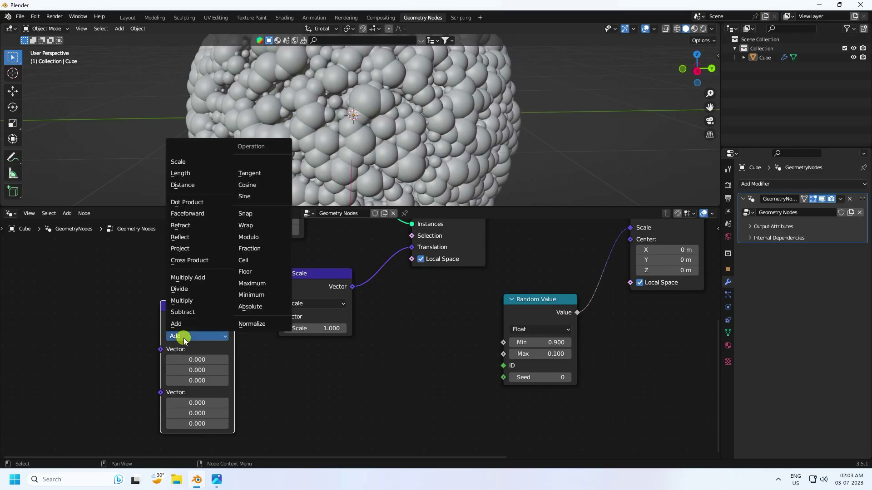
left_click(196, 313)
Add a Noise Texture node, connect its Color output to the Subtract node's first Vector input and inspect the displaced spheres.
middle_click_drag(288, 359, 354, 377)
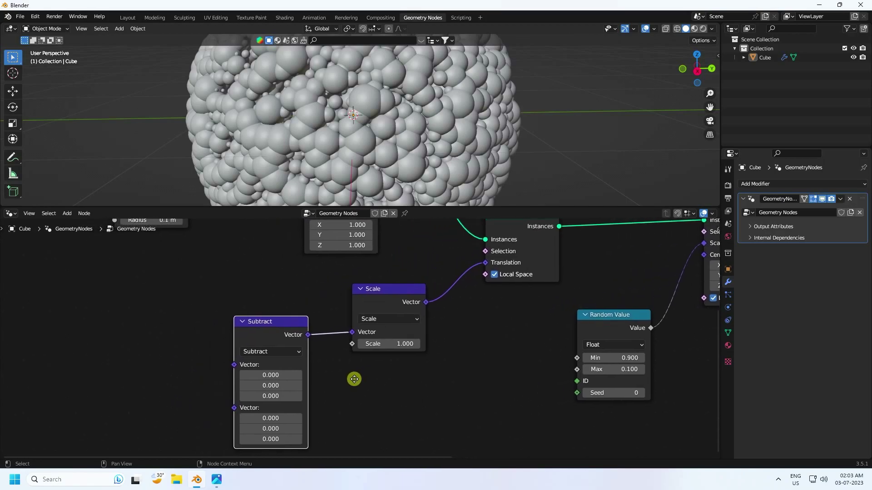
left_click(70, 213)
left_click(83, 225)
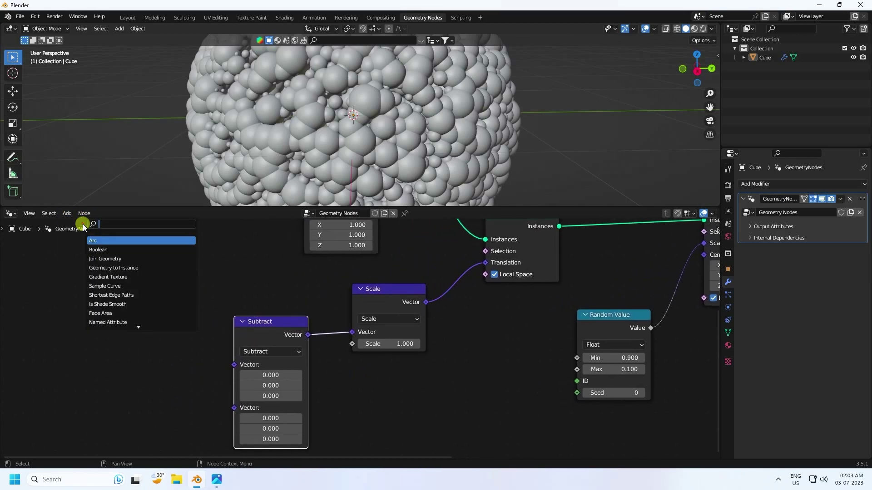
type("noise")
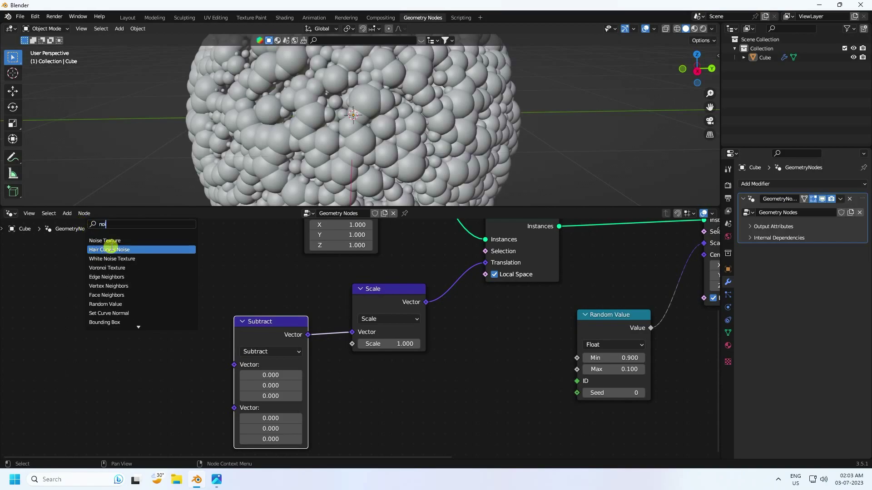
left_click(108, 249)
left_click(118, 388)
middle_click_drag(167, 392, 196, 352)
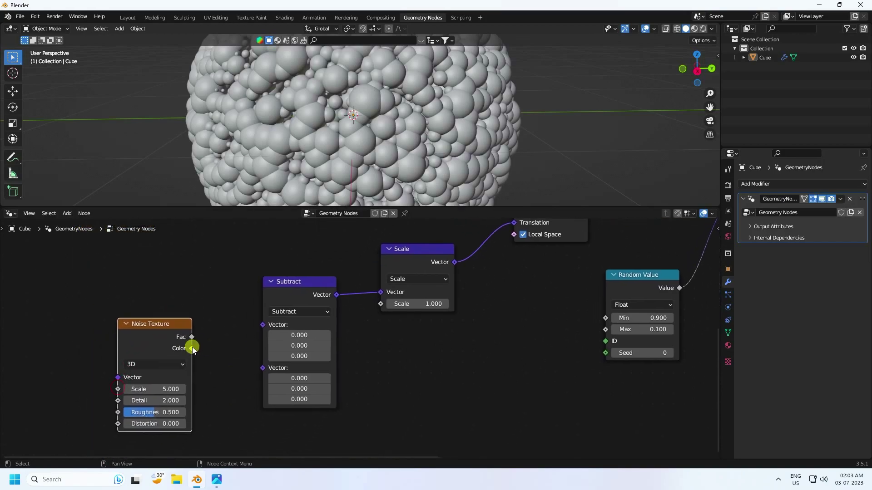
left_click_drag(192, 350, 262, 325)
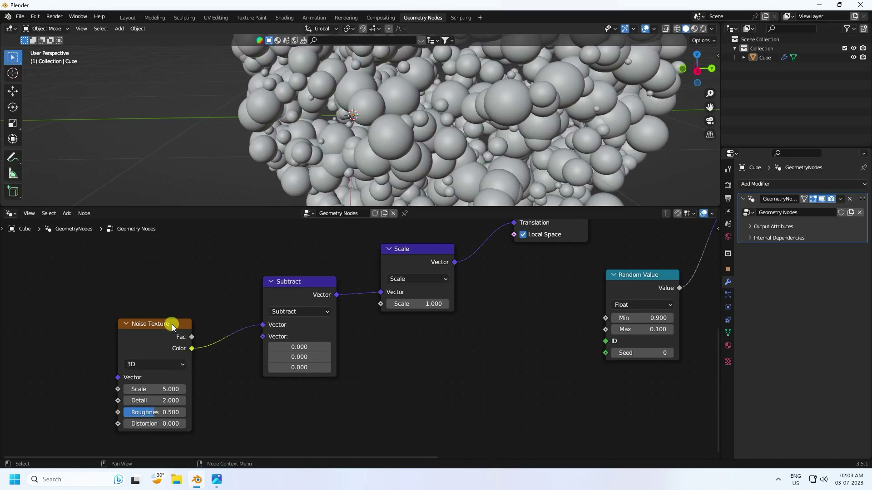
left_click_drag(175, 324, 187, 323)
scroll(438, 132, "down", 3)
middle_click_drag(438, 133, 395, 172)
Add a Math node ahead of the Noise Texture node.
middle_click_drag(192, 288, 264, 293)
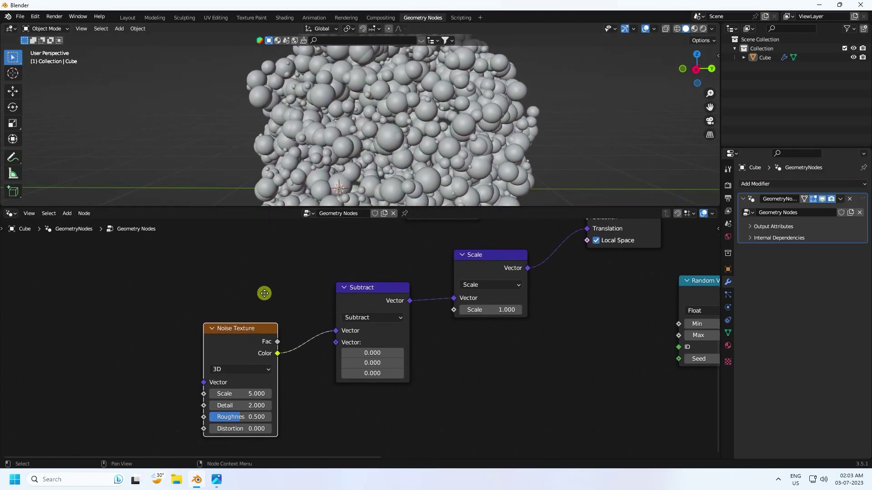
left_click(67, 213)
left_click(82, 223)
type("math")
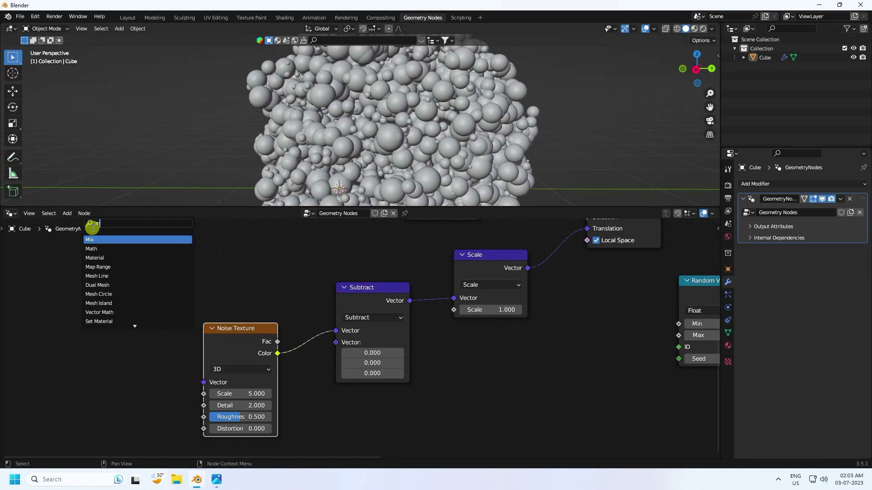
left_click(100, 239)
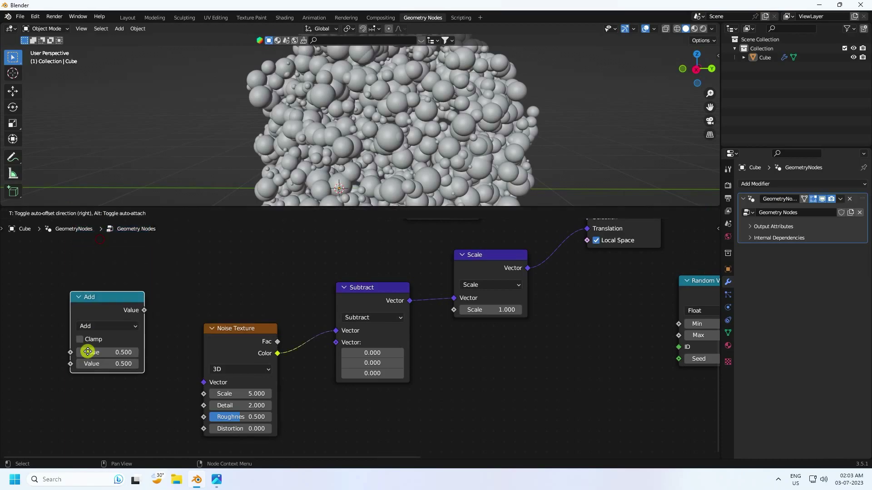
left_click(94, 396)
Switch the Noise Texture's dimensions to 4D.
scroll(191, 346, "up", 2)
left_click_drag(164, 341, 203, 345)
left_click(210, 307)
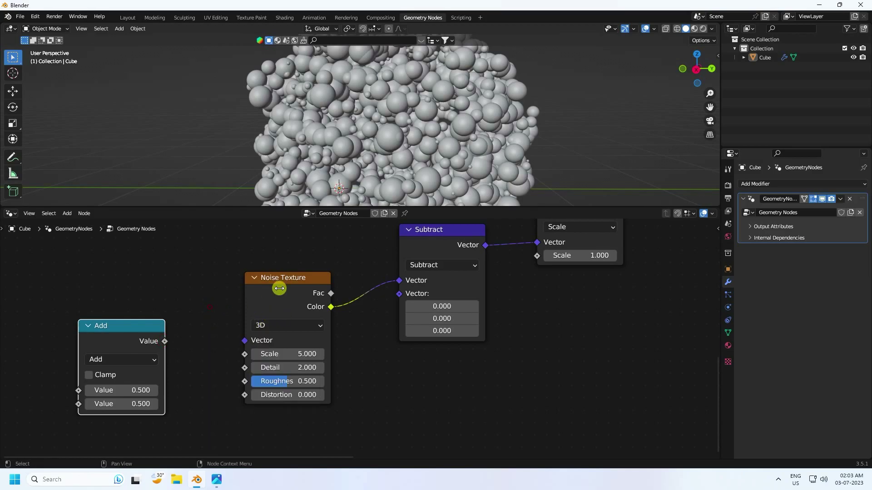
left_click(263, 325)
left_click(267, 378)
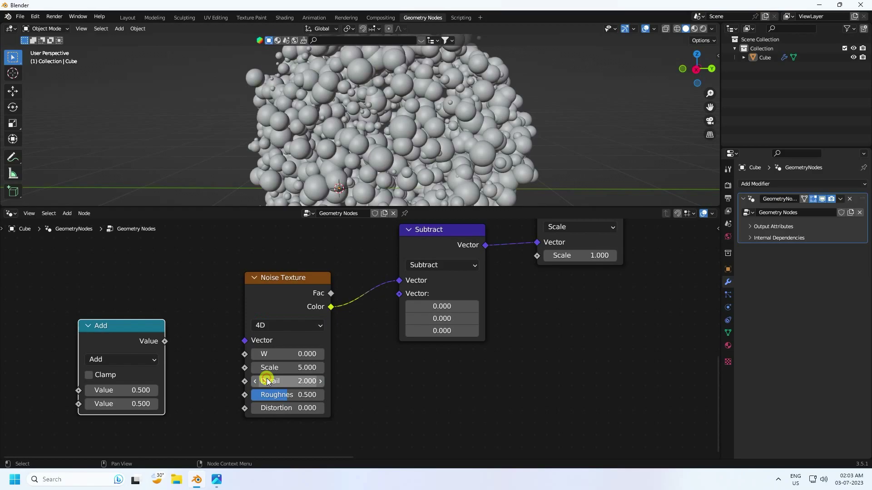
Connect the Math node's Value output to the Noise Texture's W input and set the Math operation to Multiply.
left_click_drag(110, 331, 131, 334)
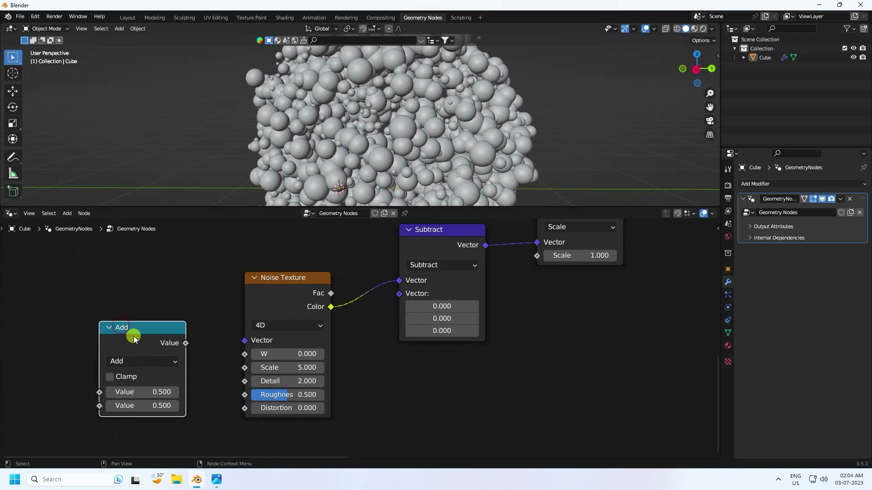
left_click_drag(186, 344, 247, 354)
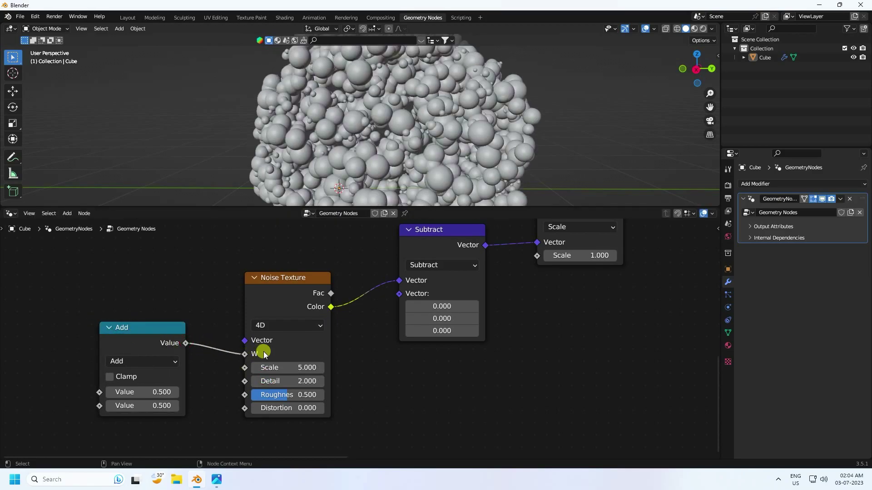
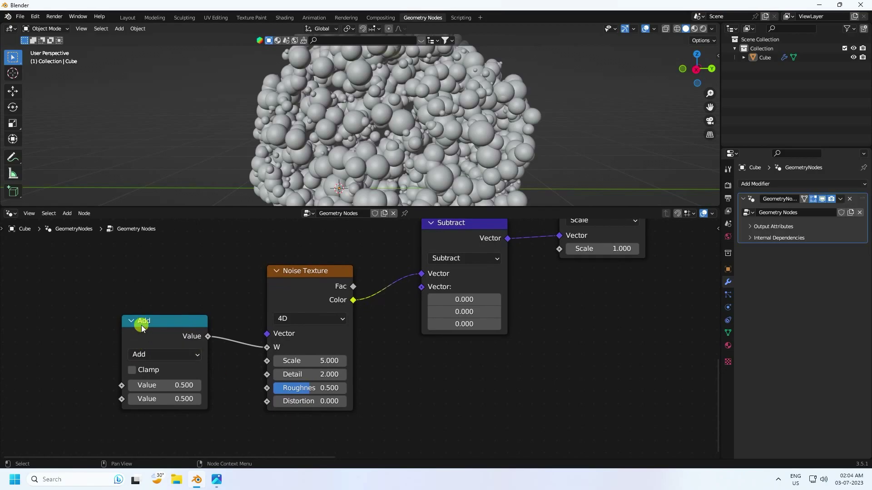
left_click(141, 354)
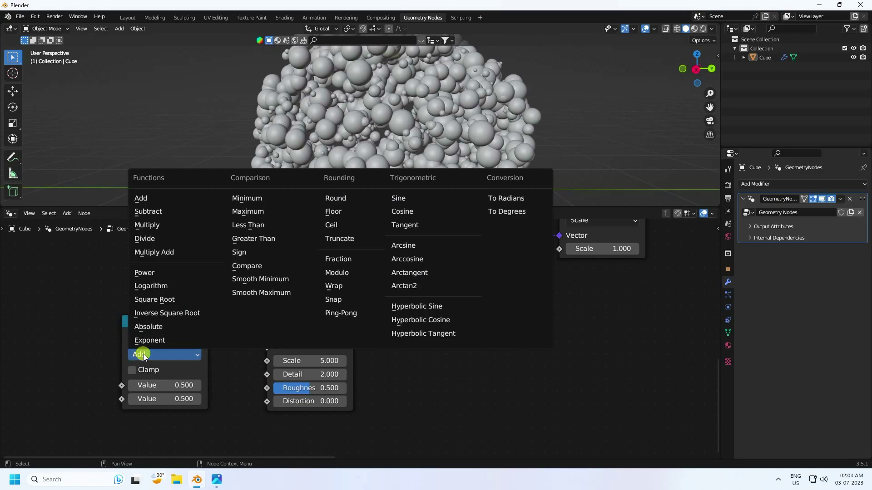
left_click(161, 225)
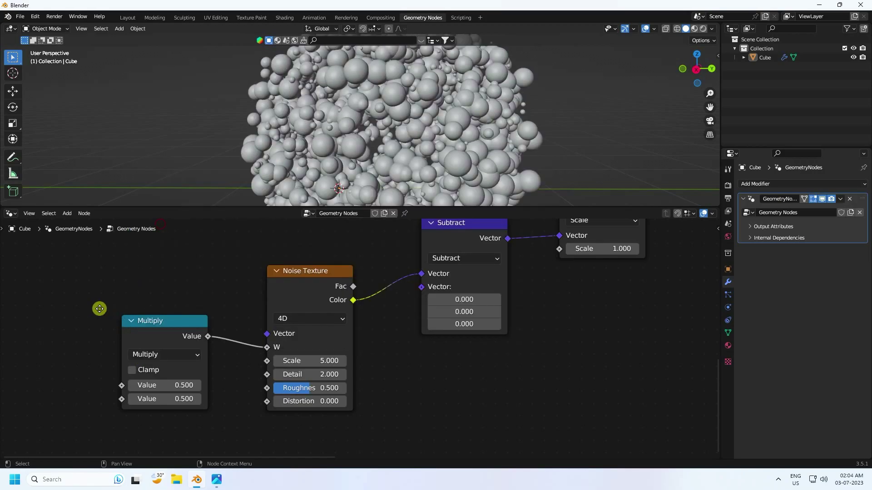
Add a Value node connected to the Multiply node's first Value input and drive it with the expression #frame.
middle_click_drag(98, 306, 160, 317)
left_click(67, 213)
left_click(79, 224)
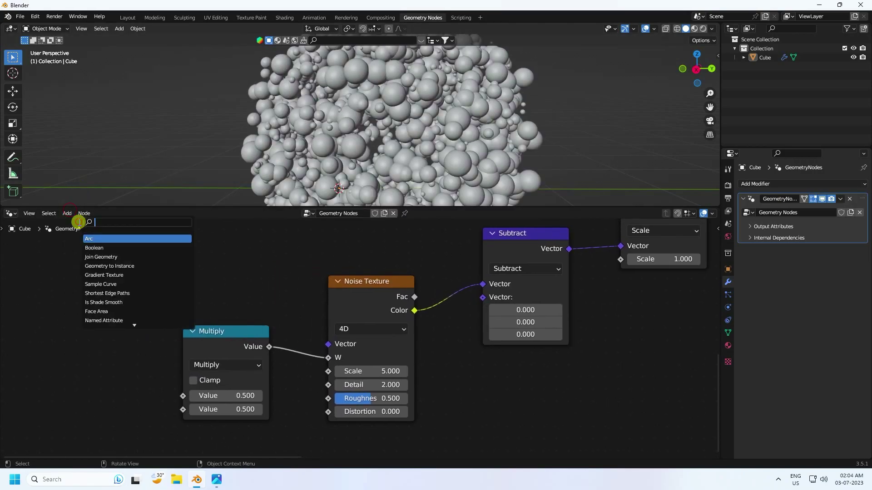
type("v")
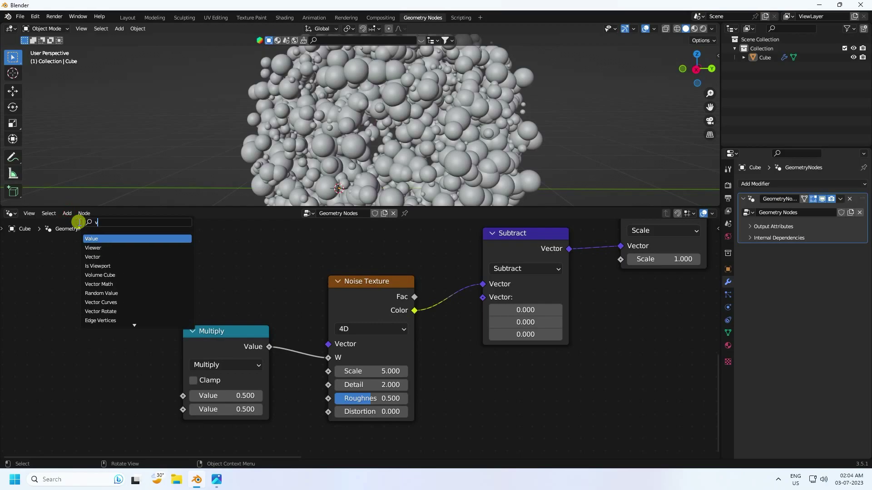
type("alu")
left_click(91, 238)
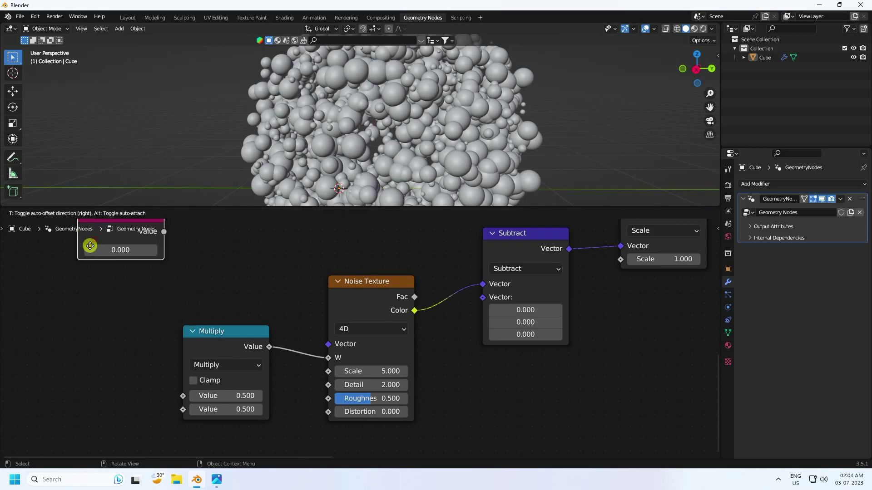
left_click(53, 386)
left_click_drag(127, 376, 183, 396)
middle_click_drag(130, 416, 158, 424)
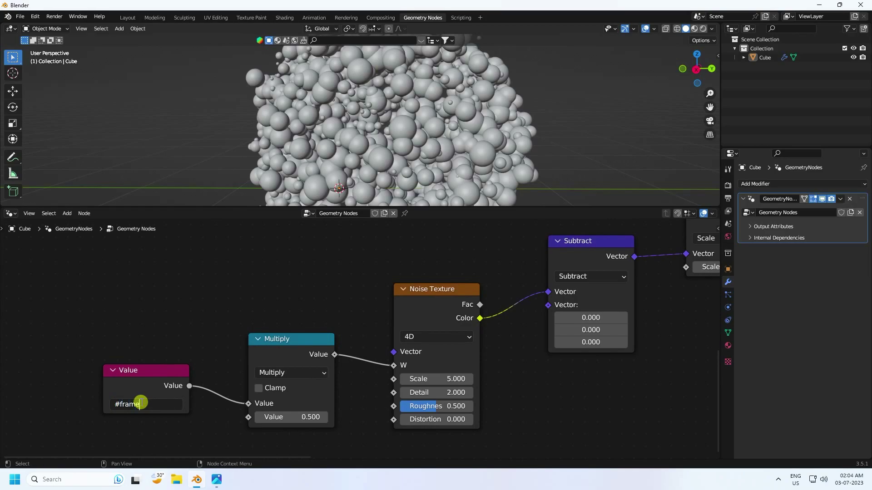
key("Return")
Play back the animation in an enlarged viewport to check how fast the spheres move.
left_click_drag(243, 208, 230, 360)
key("space")
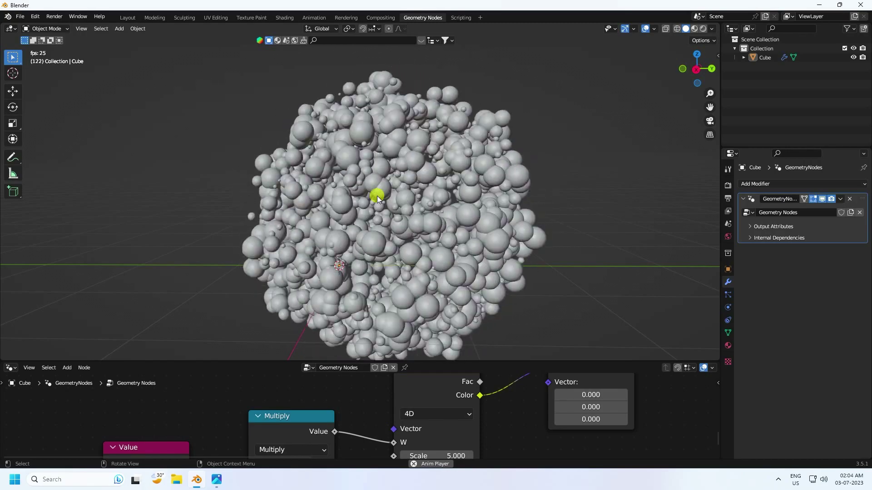
key("space")
Set the Multiply node's second Value to 0.005.
left_click_drag(275, 361, 296, 253)
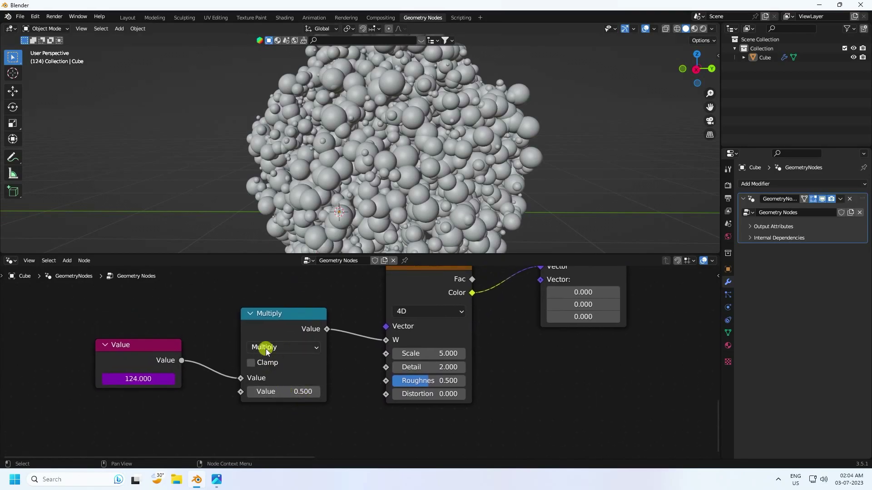
double_click(292, 390)
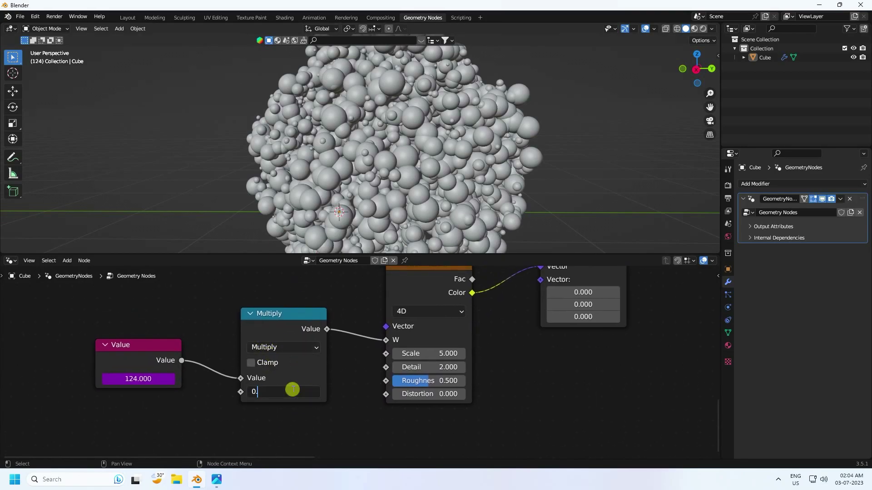
key("Return")
Replay the animation in the enlarged viewport and examine the slowed sphere motion up close.
key("space")
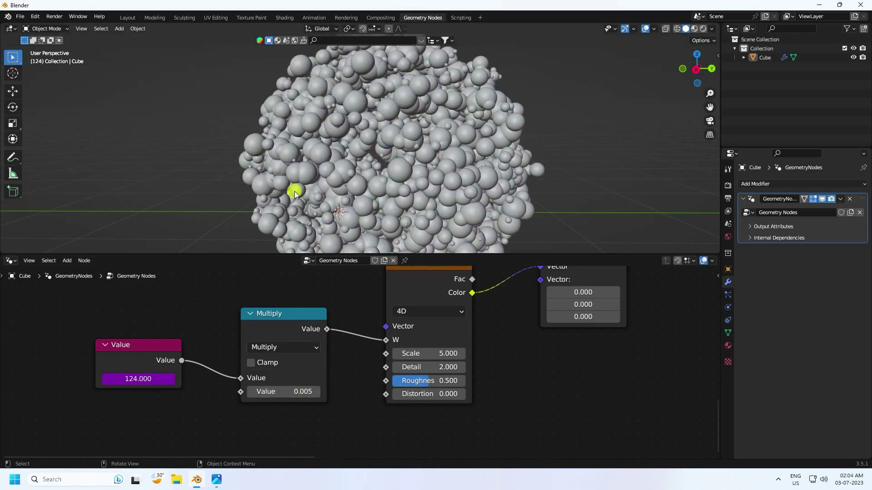
left_click_drag(261, 260, 309, 368)
scroll(372, 271, "up", 3)
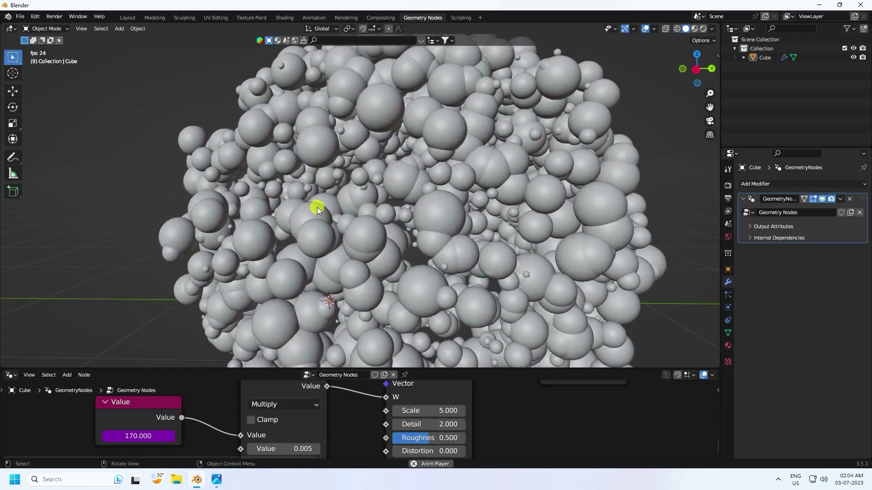
middle_click_drag(413, 258, 380, 224, "shift")
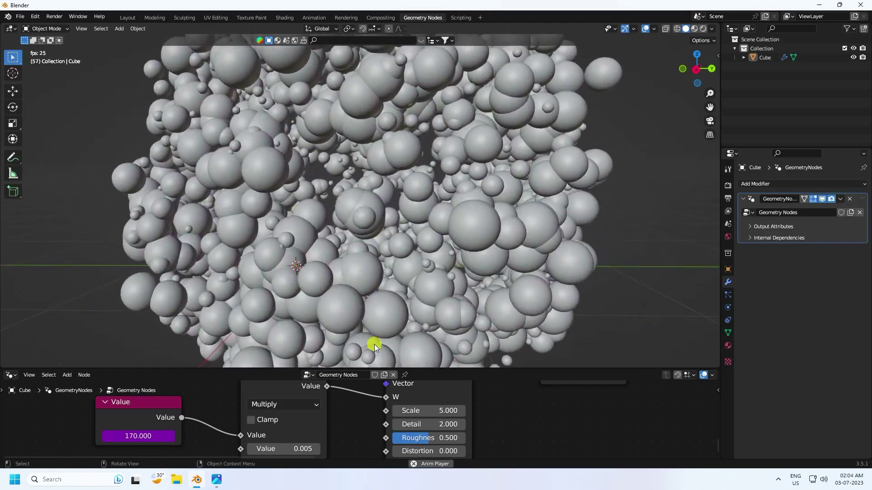
key("space")
Set the Scale factor of the Scale vector node to 5 and inspect the spread of the sphere cloud.
left_click_drag(249, 370, 268, 248)
middle_click_drag(549, 351, 486, 387)
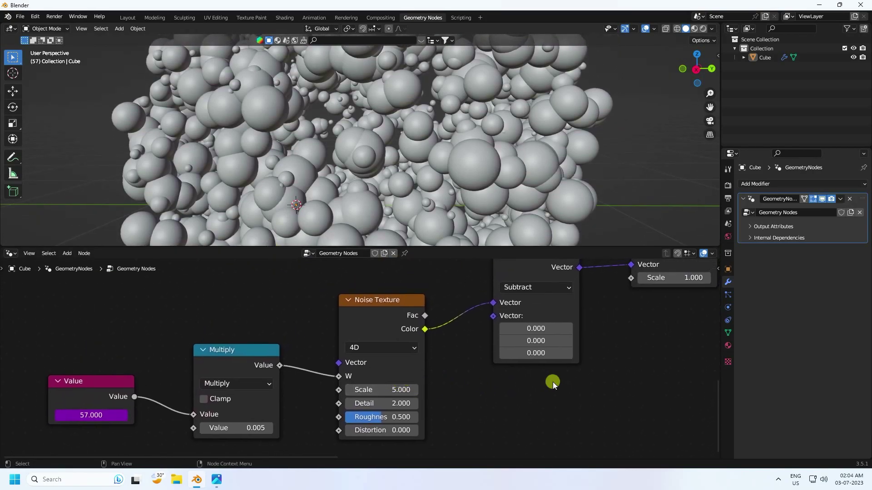
middle_click_drag(552, 383, 366, 408)
middle_click_drag(546, 308, 568, 331)
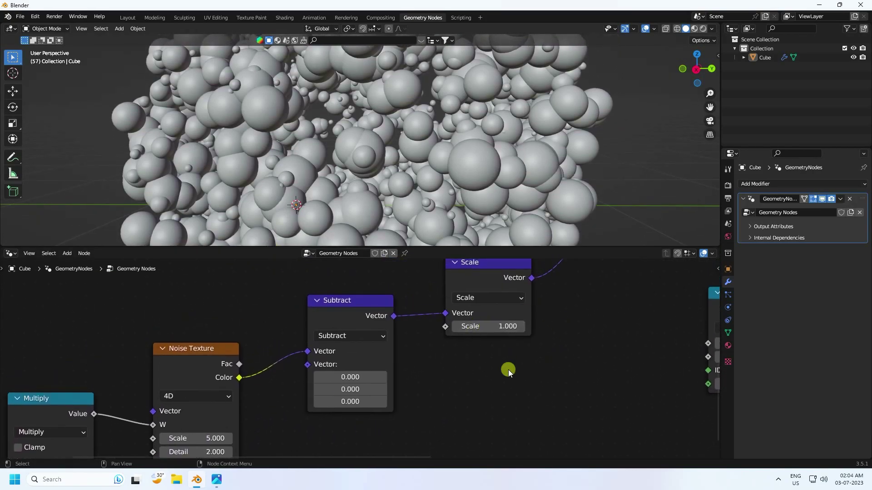
middle_click_drag(505, 370, 495, 390)
left_click(476, 348)
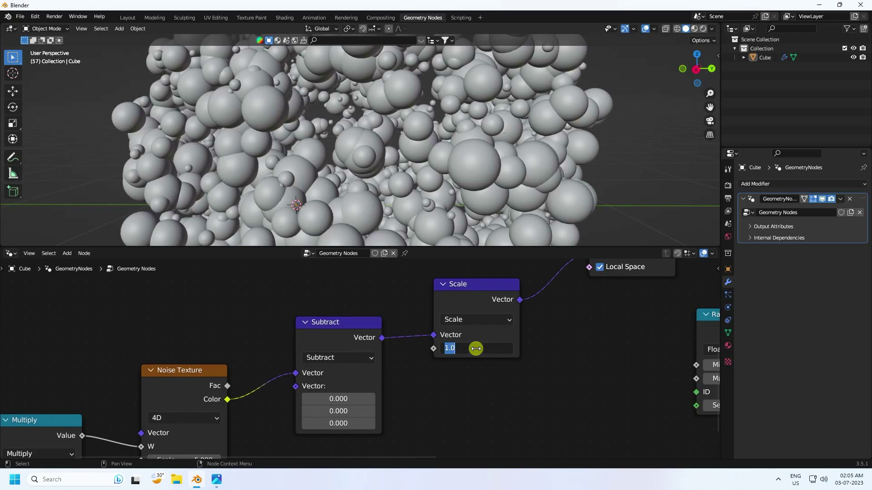
type("5")
key("Return")
scroll(443, 209, "down", 6)
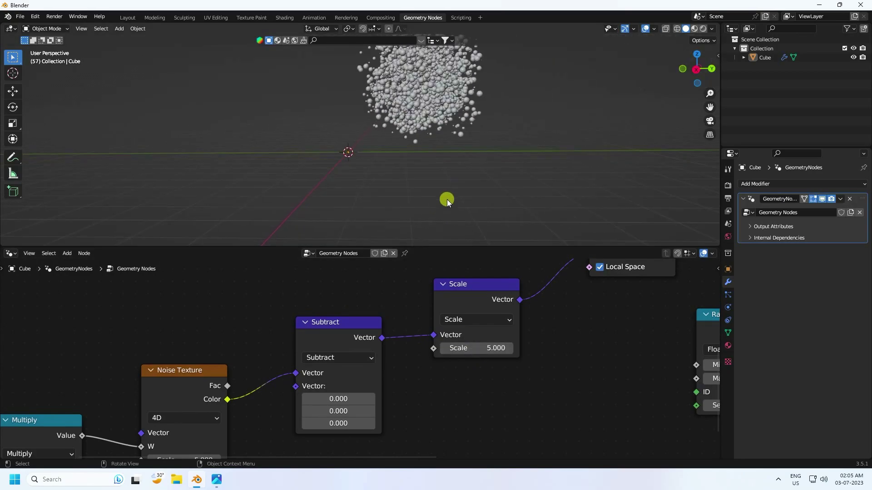
scroll(447, 108, "up", 3)
middle_click_drag(447, 108, 483, 157)
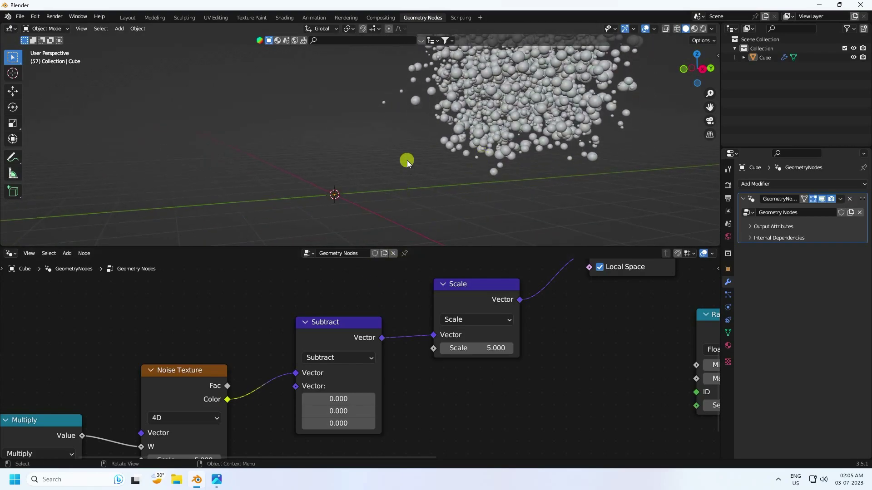
Set all three components of the Subtract node's second Vector to 0.5.
middle_click_drag(390, 369, 415, 346)
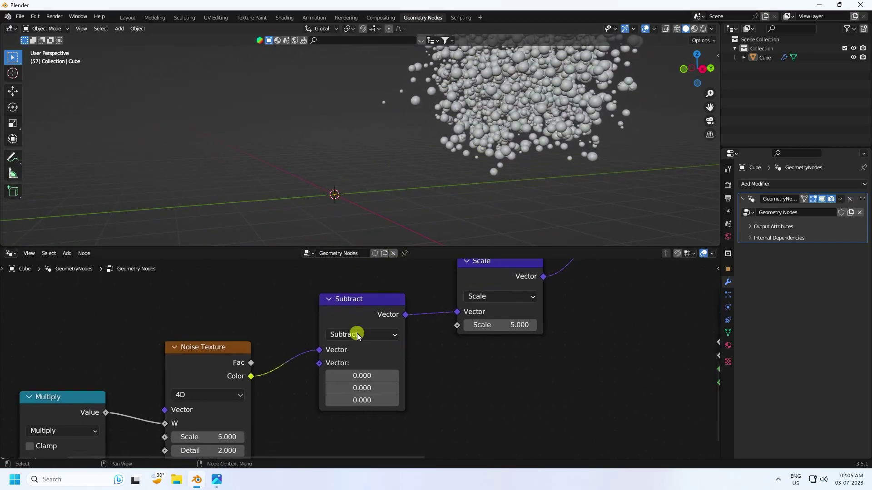
left_click(365, 376)
type("0.")
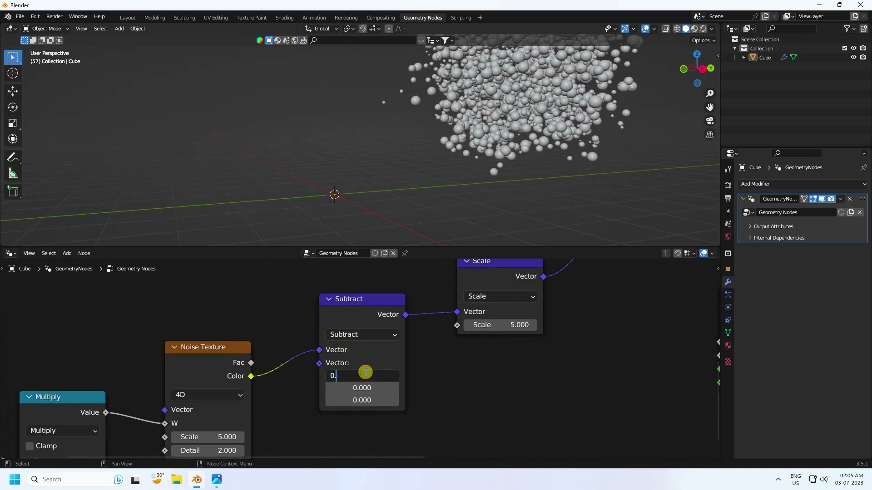
type("5")
key("Return")
left_click(361, 383)
type("0.")
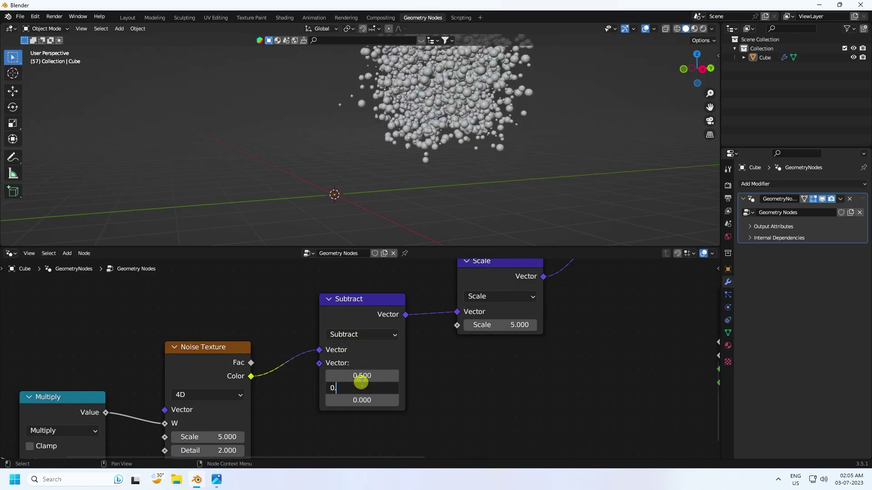
type("5")
key("Return")
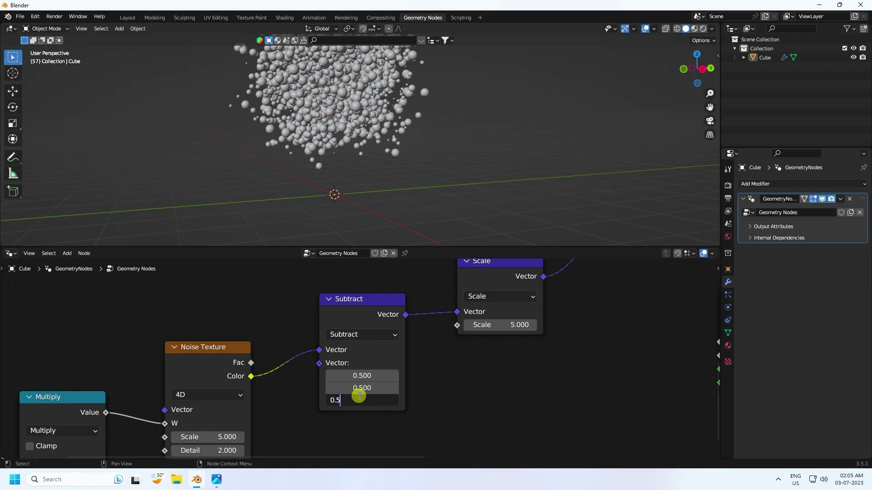
left_click(359, 396)
type("0.5")
key("Return")
Play back the animation to check the motion of the recentred sphere cloud, zooming in on it.
middle_click_drag(357, 218, 385, 156)
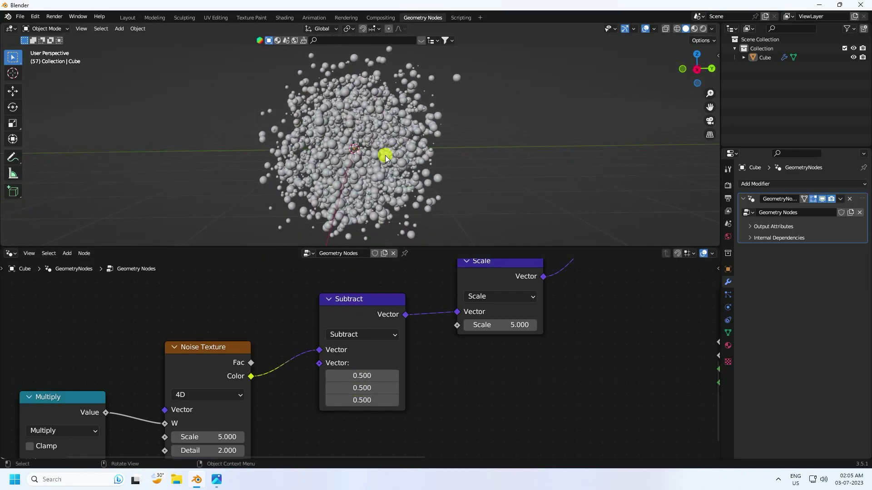
key("space")
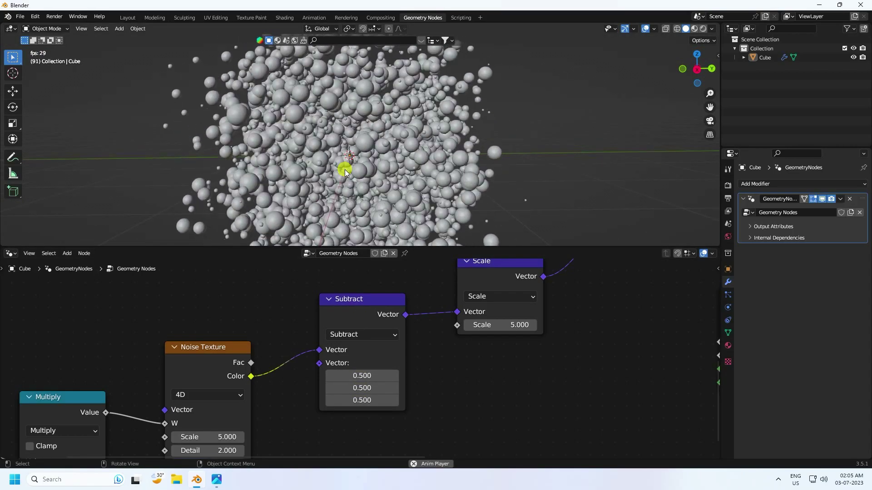
scroll(340, 158, "up", 3)
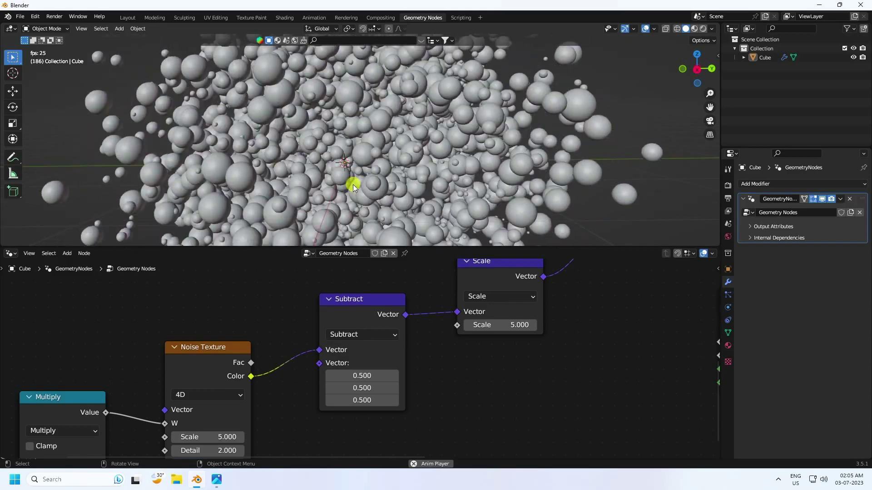
key("space")
Set the Noise Texture's Scale to 2 and its Detail to 1.
middle_click_drag(273, 338, 391, 271)
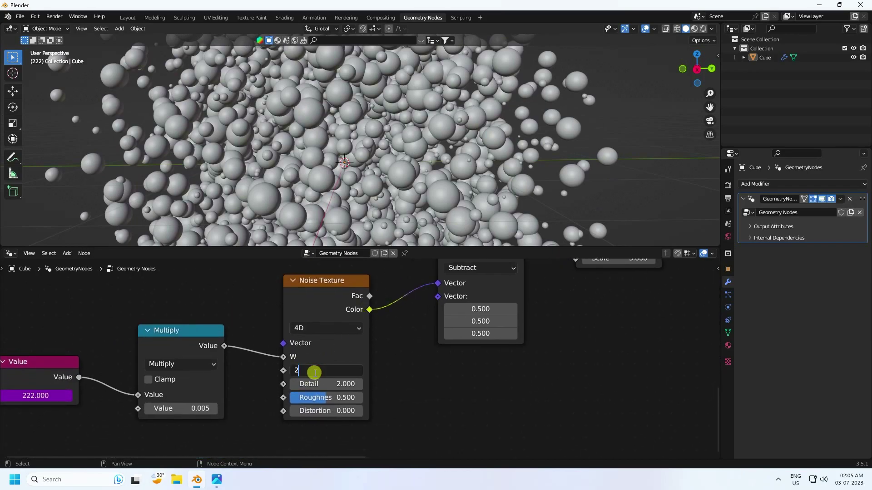
key("Return")
left_click_drag(314, 384, 315, 385)
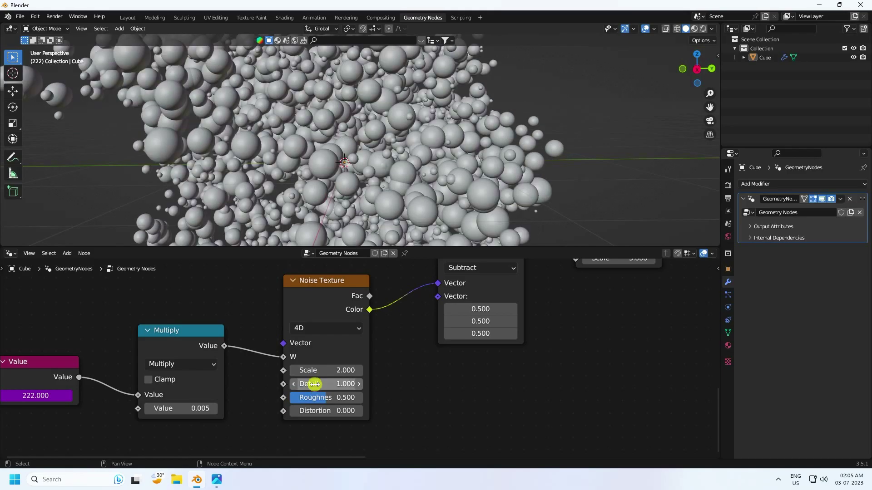
Replay the animation in an enlarged viewport to check the sphere motion with the new noise settings.
left_click_drag(275, 247, 274, 401)
key("space")
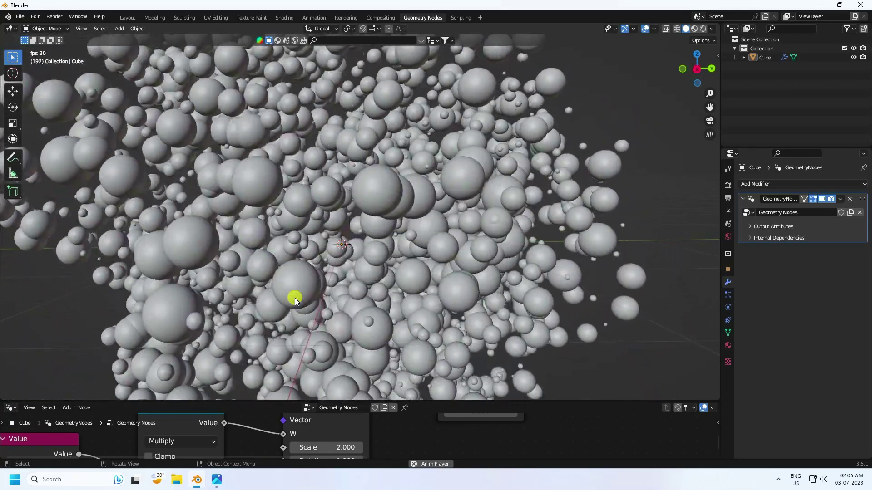
key("space")
Move the Group Output node aside and insert a Set Material node between Set Shade Smooth and Group Output.
left_click_drag(252, 402, 277, 229)
scroll(395, 364, "down", 2)
middle_click_drag(395, 363, 323, 457)
middle_click_drag(316, 259, 452, 426)
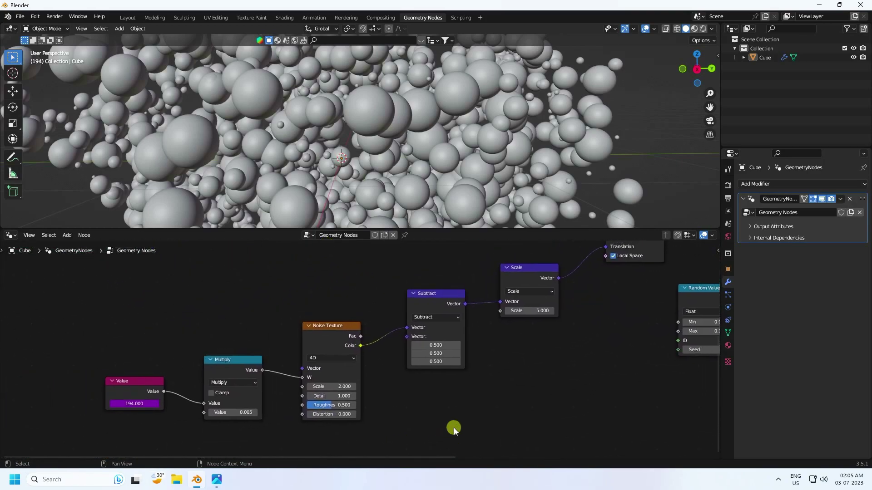
scroll(456, 425, "up", 2)
scroll(162, 426, "up", 1)
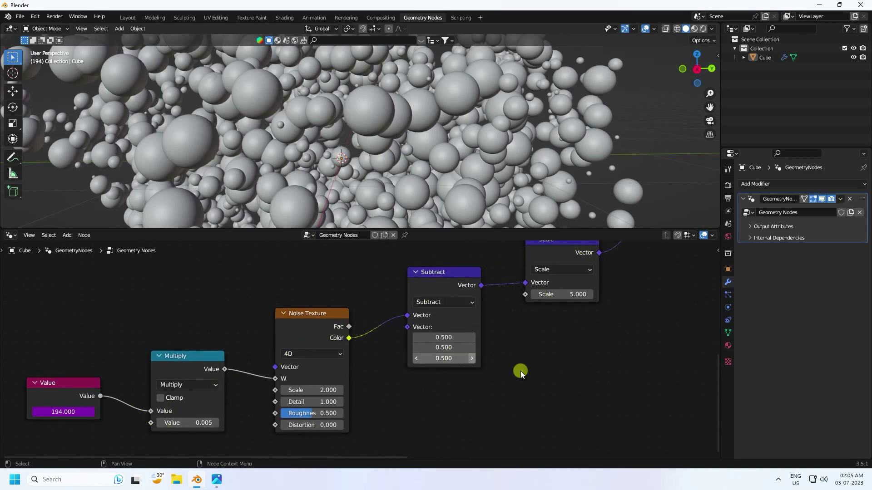
middle_click_drag(518, 376, 412, 382)
middle_click_drag(461, 369, 132, 437)
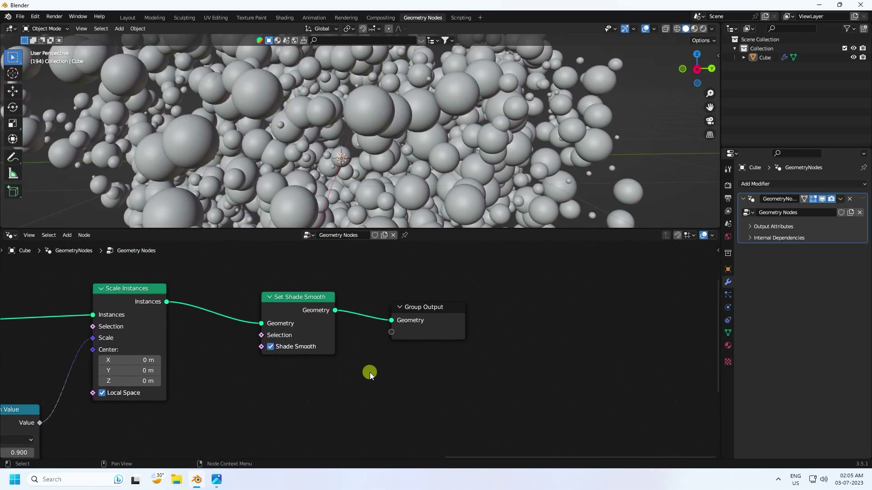
left_click_drag(434, 311, 557, 322)
left_click(69, 237)
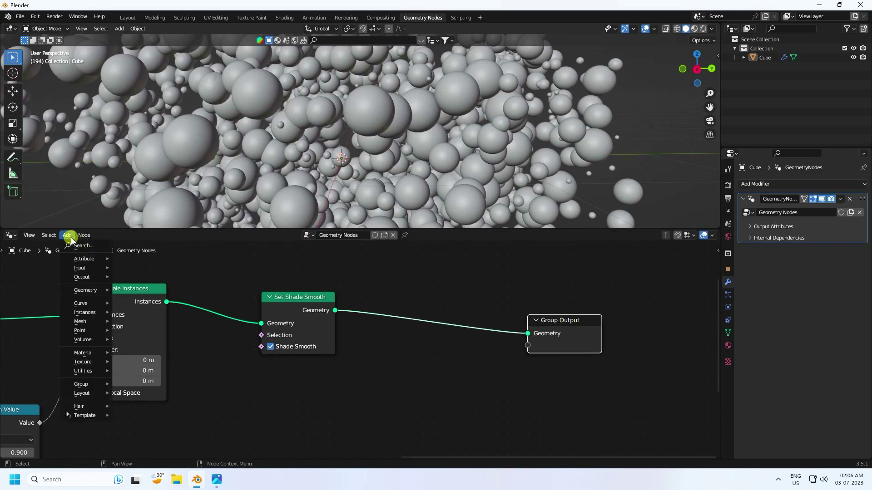
left_click(78, 248)
type("set mat")
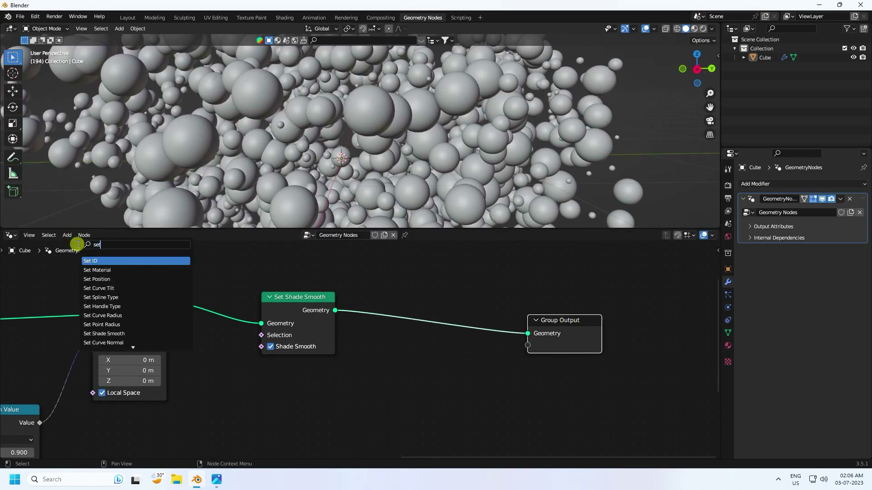
key("Return")
left_click(443, 352)
middle_click_drag(467, 388, 452, 398)
Replace the cube's material with a new one named NEW MAT.
left_click(361, 114)
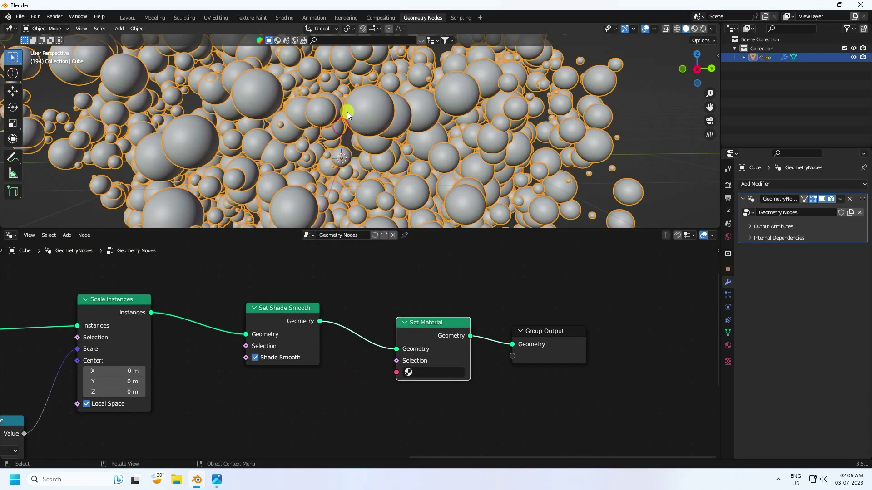
left_click(727, 346)
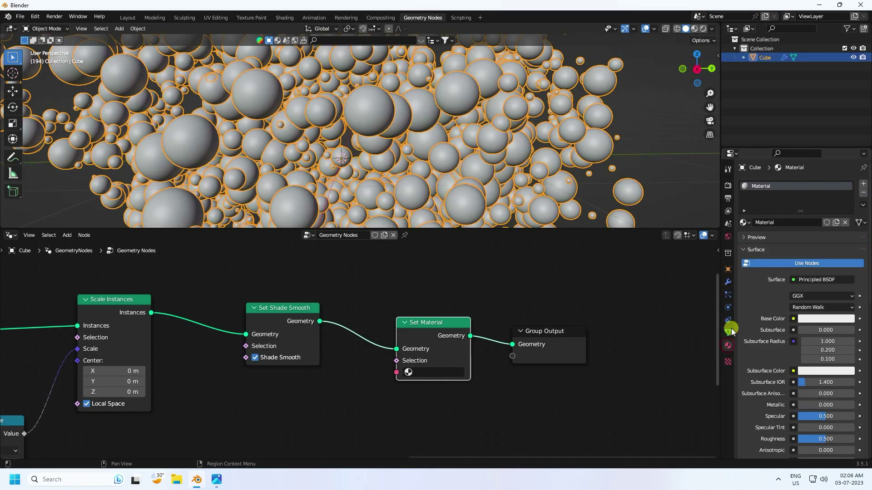
left_click(843, 221)
left_click(770, 222)
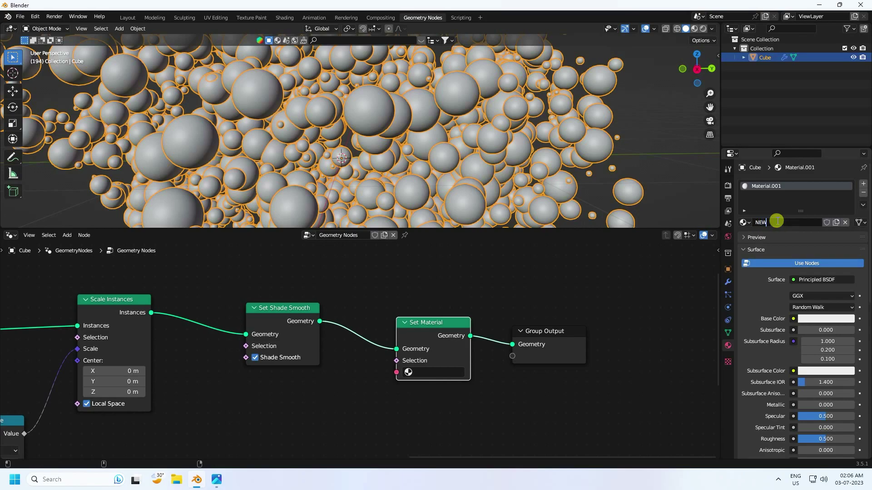
type("T")
key("Return")
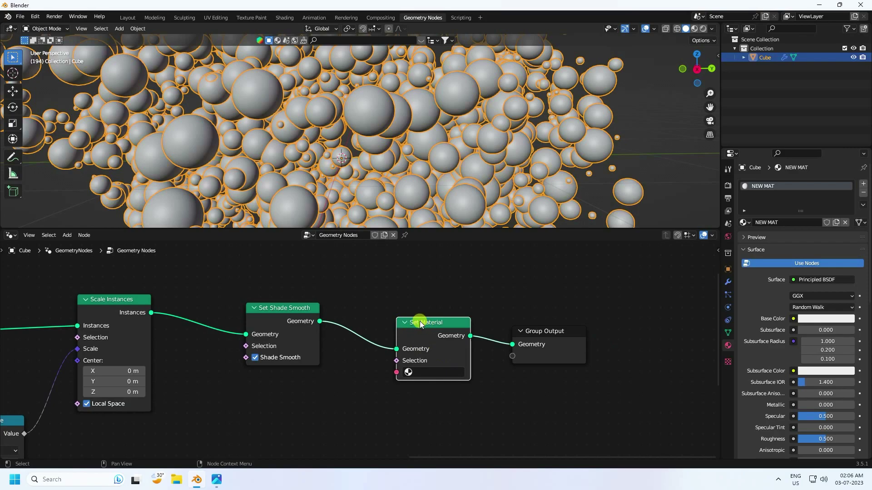
Assign NEW MAT in the Set Material node and enlarge the viewport above the node tree.
left_click(417, 375)
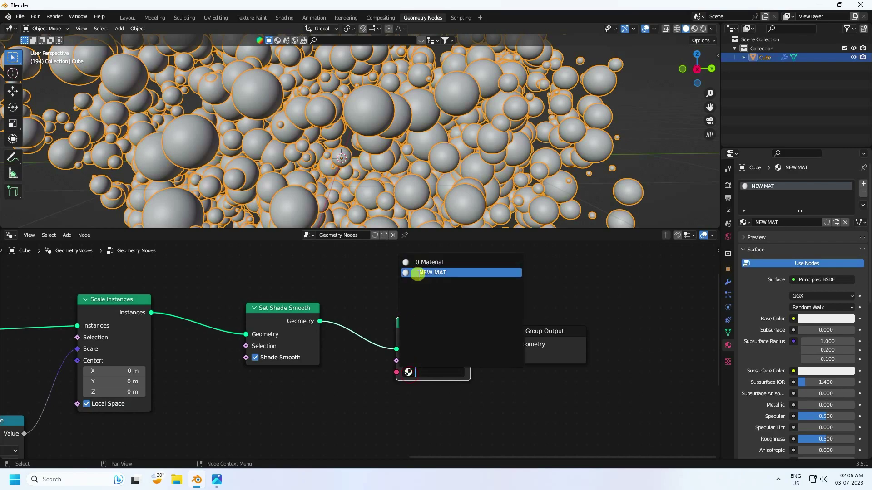
left_click(443, 272)
middle_click_drag(379, 298, 586, 285)
scroll(529, 372, "down", 2)
middle_click_drag(409, 403, 595, 407)
scroll(584, 403, "down", 1)
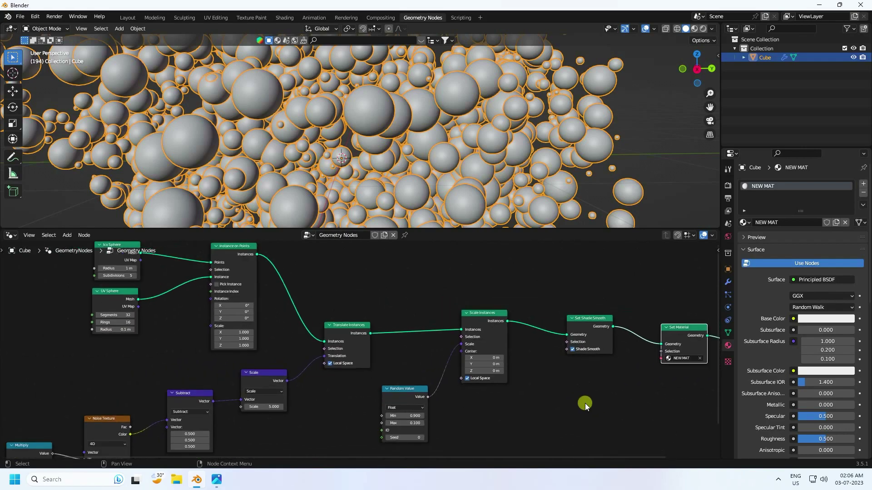
middle_click_drag(356, 391, 253, 431)
left_click_drag(231, 229, 229, 331)
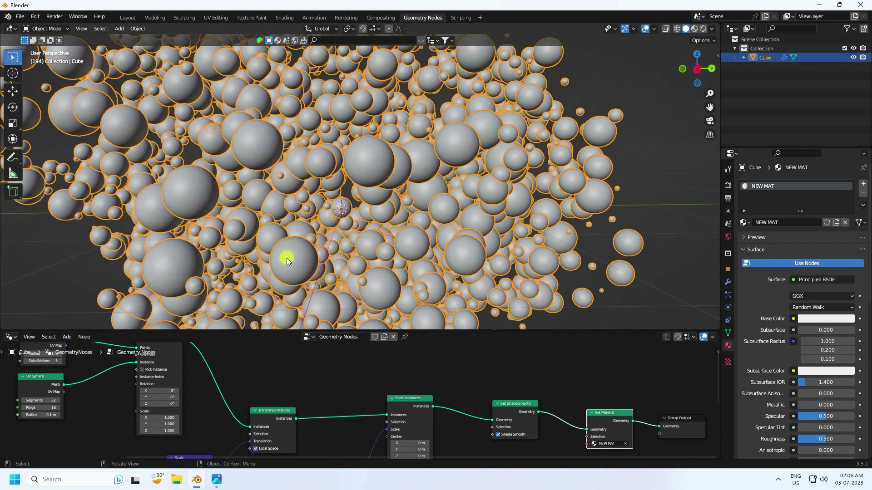
Switch to the Shading workspace and frame the sphere cloud in its viewport.
left_click(285, 17)
scroll(429, 216, "up", 6)
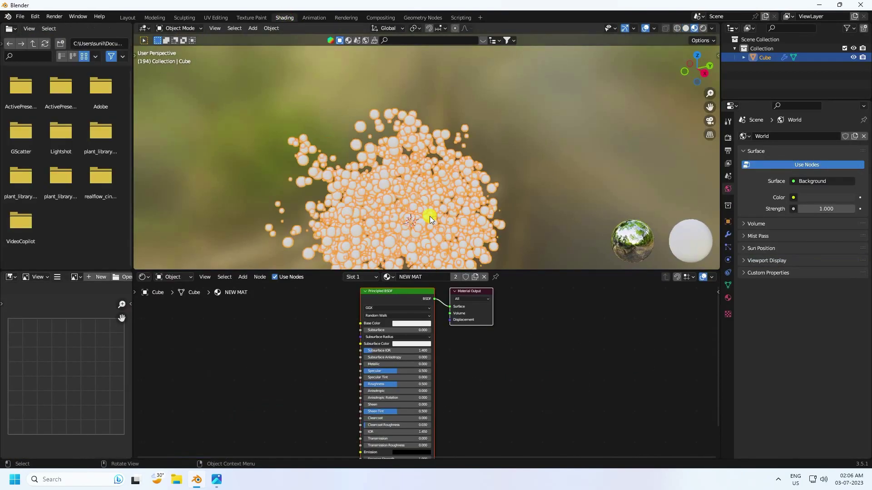
middle_click_drag(448, 214, 504, 122, "shift")
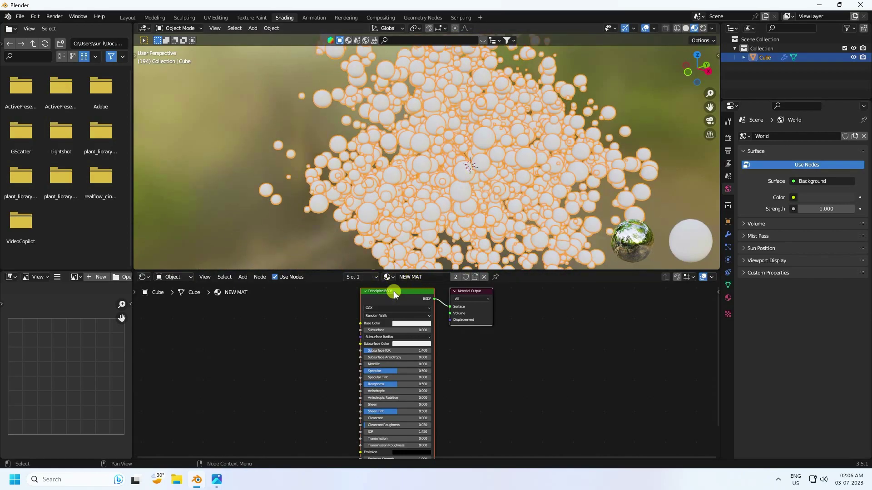
Add a ColorRamp node to NEW MAT and connect its Color output to the Principled BSDF's Base Color.
scroll(386, 300, "up", 2)
left_click(243, 277)
mouse_move(252, 286)
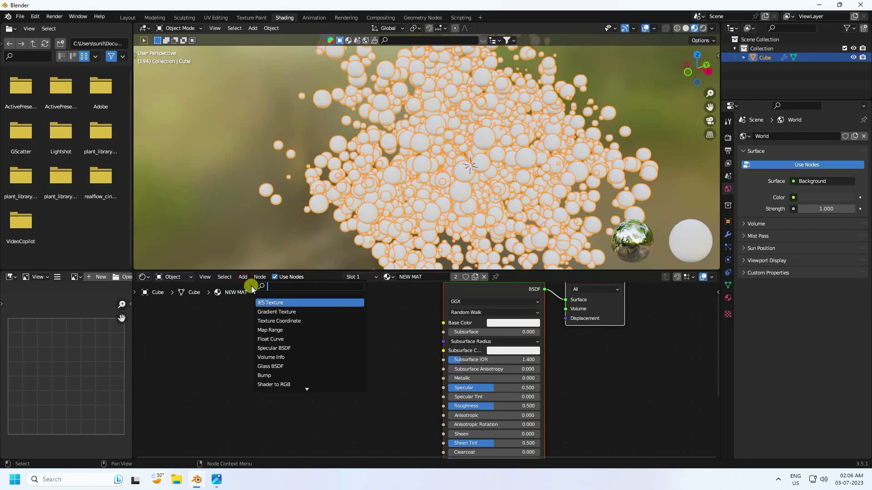
type("colo")
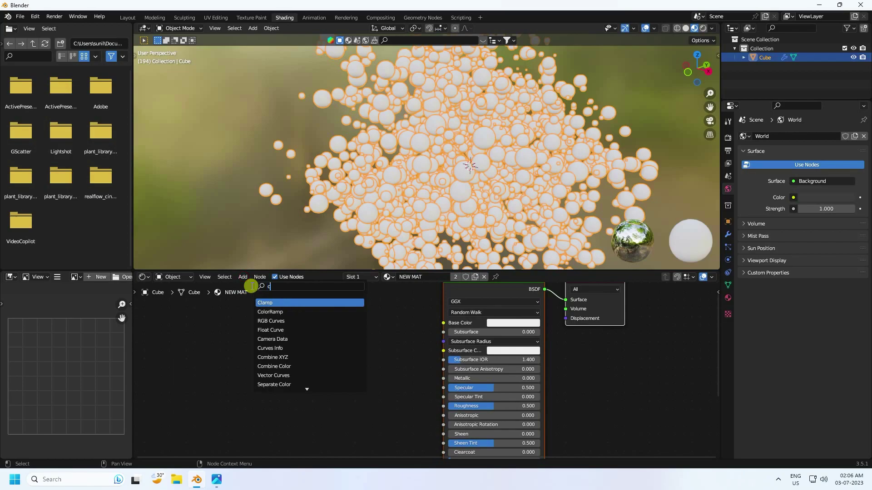
left_click(266, 303)
left_click(306, 342)
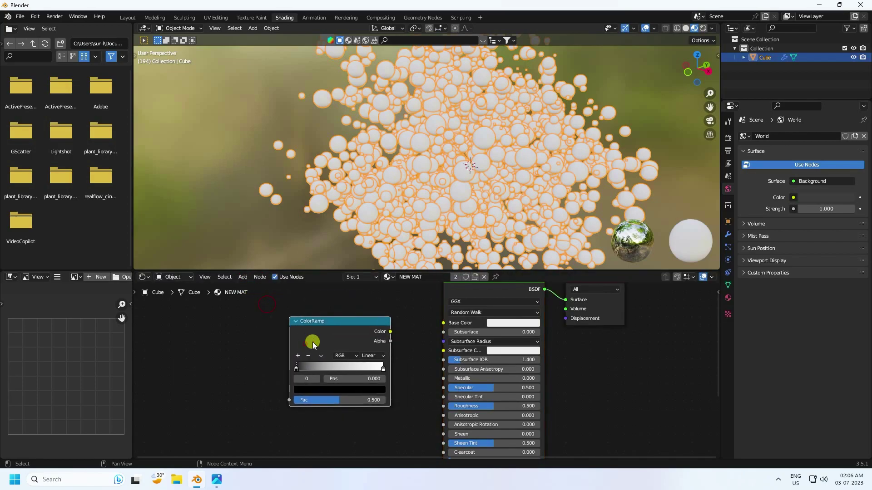
scroll(395, 313, "up", 2)
left_click_drag(381, 321, 450, 306)
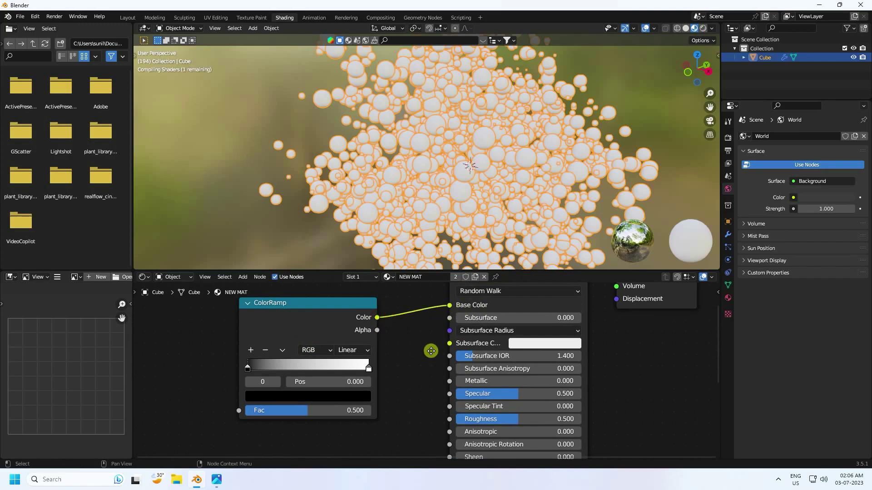
Add an Object Info node and connect its Random output to the ColorRamp's Fac input.
left_click(243, 276)
left_click(253, 287)
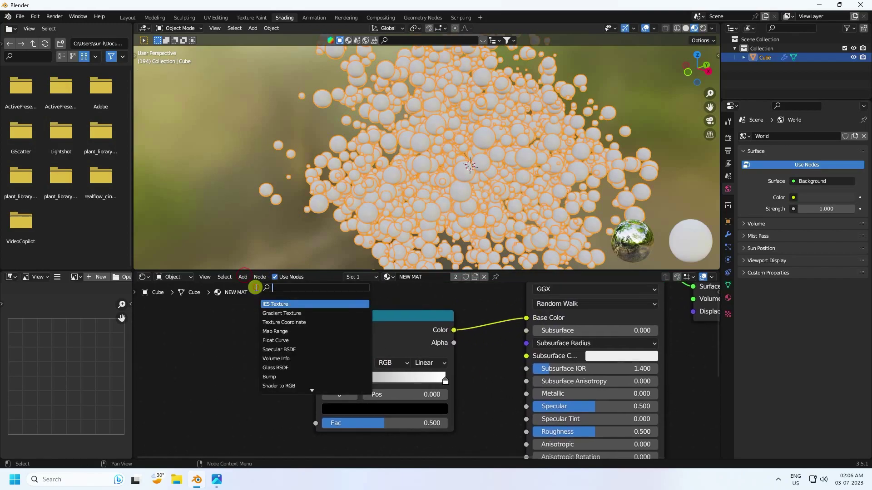
type("info")
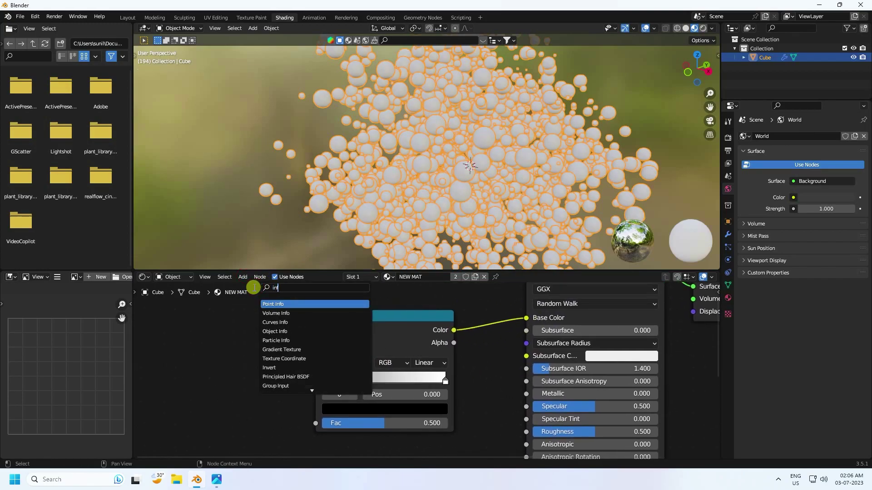
left_click(275, 332)
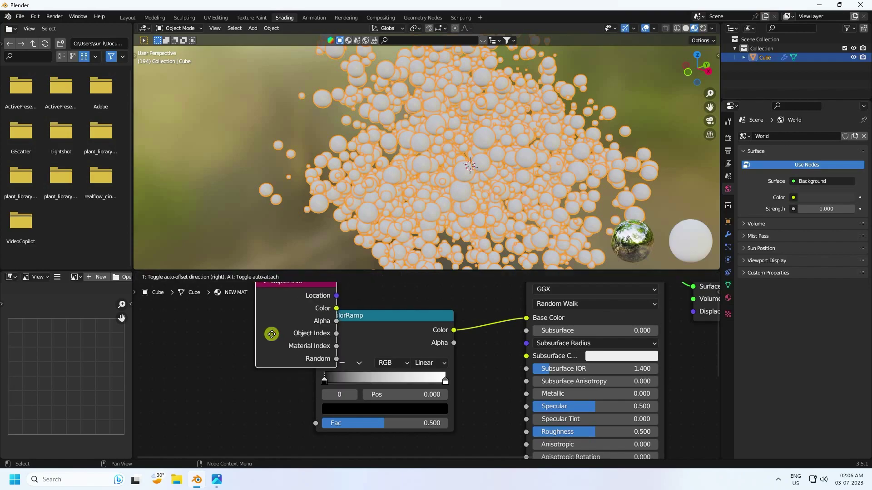
left_click(180, 367)
left_click_drag(244, 392, 316, 423)
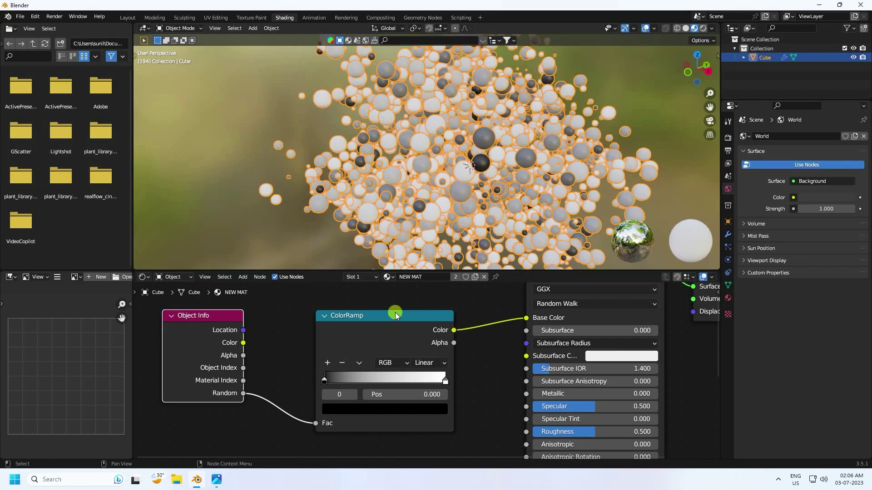
Move the ColorRamp's first stop to position 0.068 and recolour it from black to bright yellow.
scroll(448, 199, "up", 3)
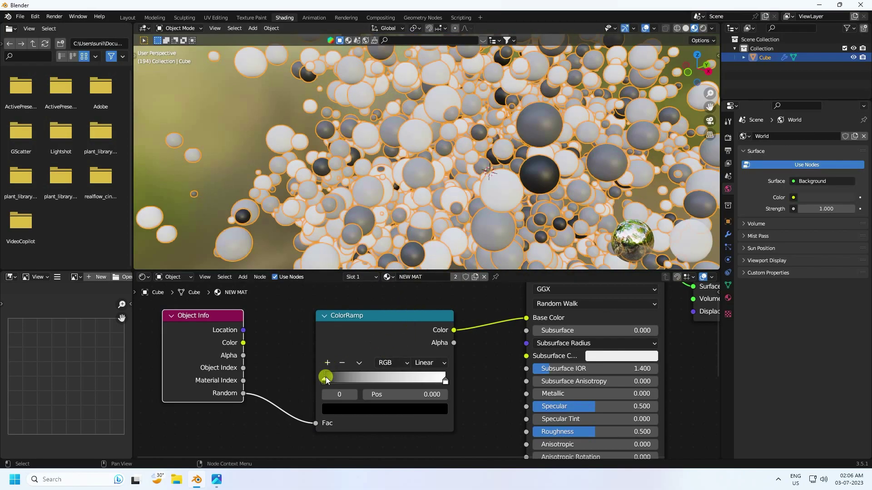
left_click_drag(324, 385, 336, 380)
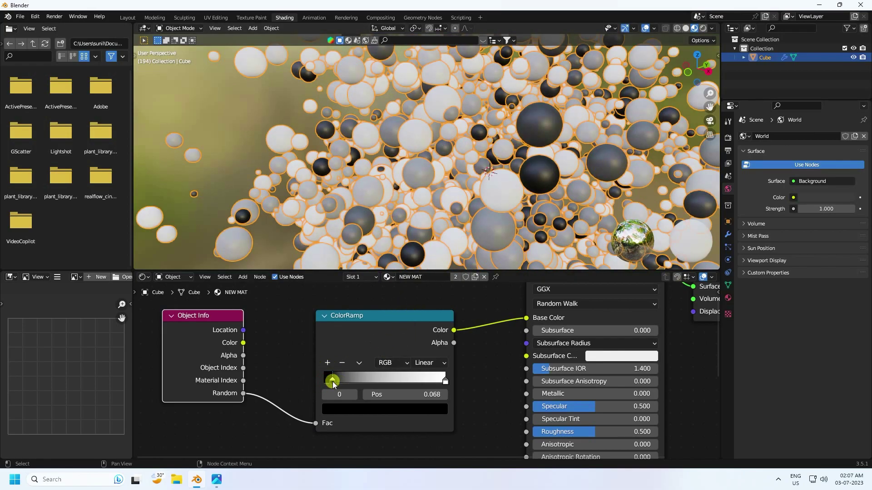
left_click(346, 410)
left_click_drag(421, 325, 423, 241)
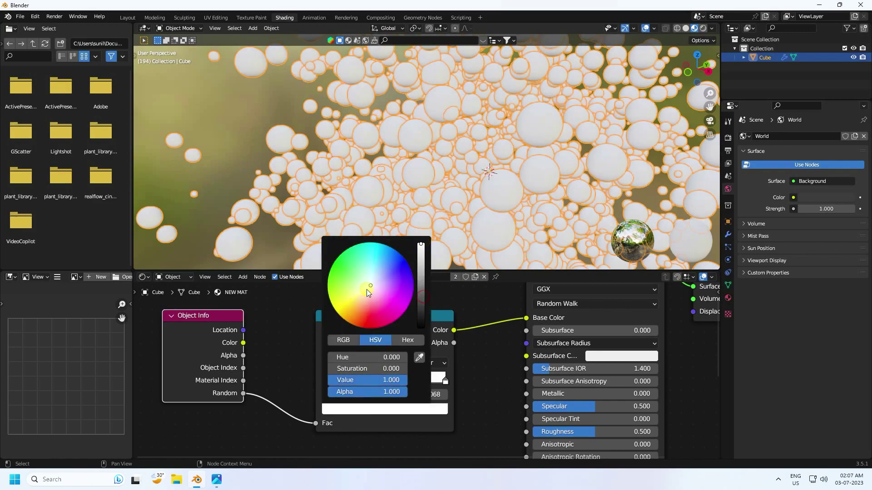
left_click_drag(367, 290, 332, 306)
left_click_drag(360, 358, 363, 361)
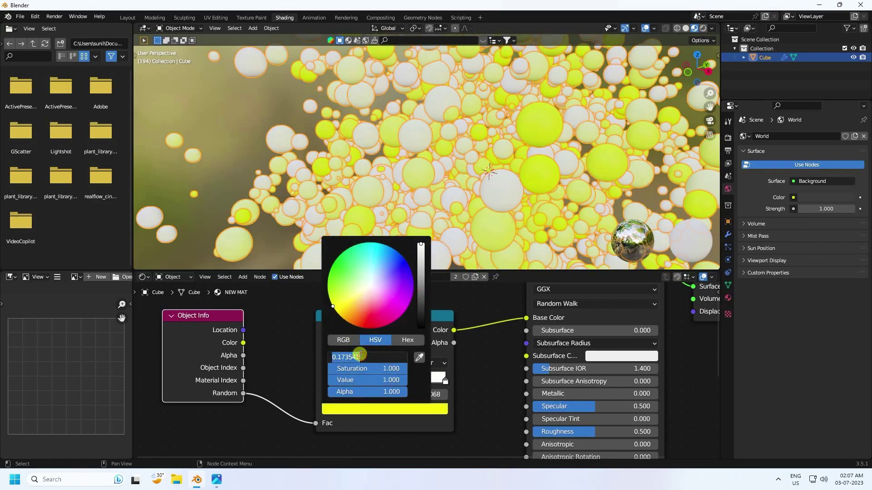
type("0.1")
key("Return")
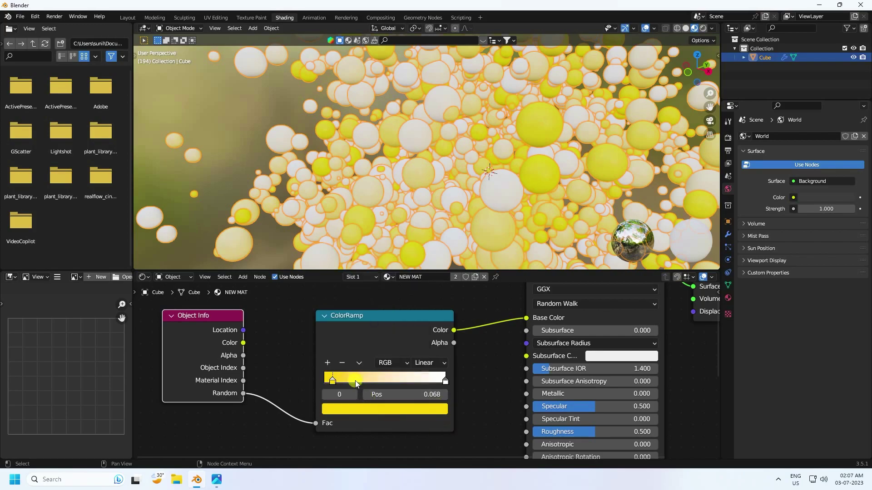
Add a middle stop to the ColorRamp and colour it bright sky blue.
left_click(325, 363)
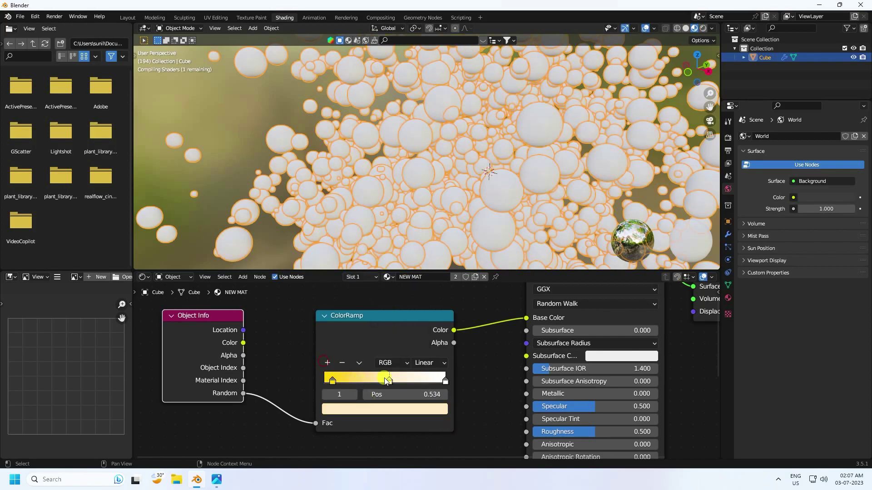
left_click(382, 413)
double_click(358, 358)
type("0.")
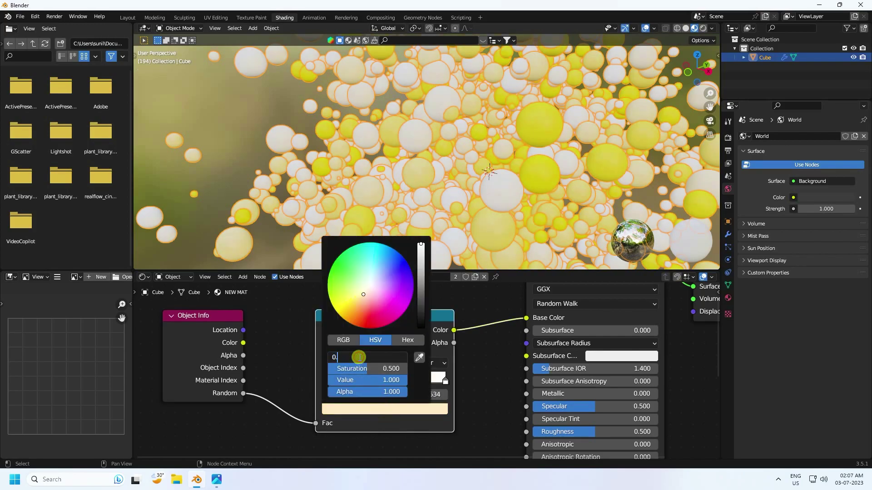
type("5")
key("Return")
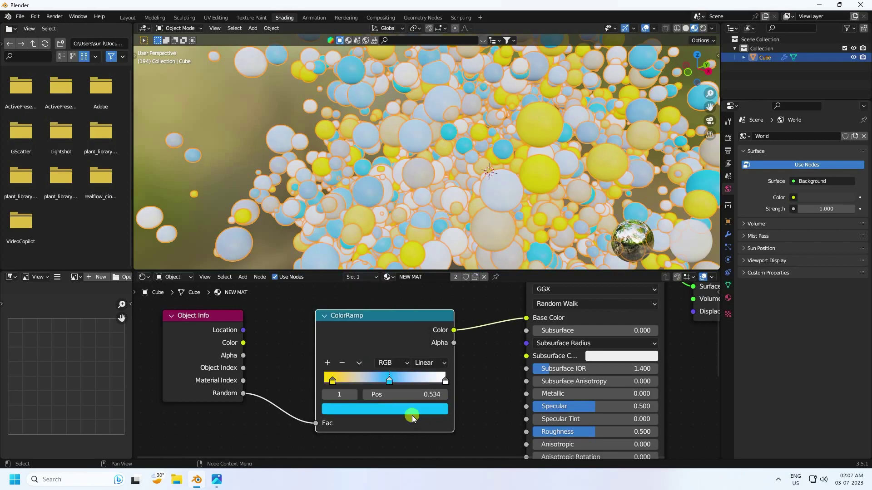
Shift the blue stop closer to yellow and add a purple stop at 0.667 with hue 0.75 and value 1.
left_click_drag(389, 381, 408, 385)
left_click(325, 363)
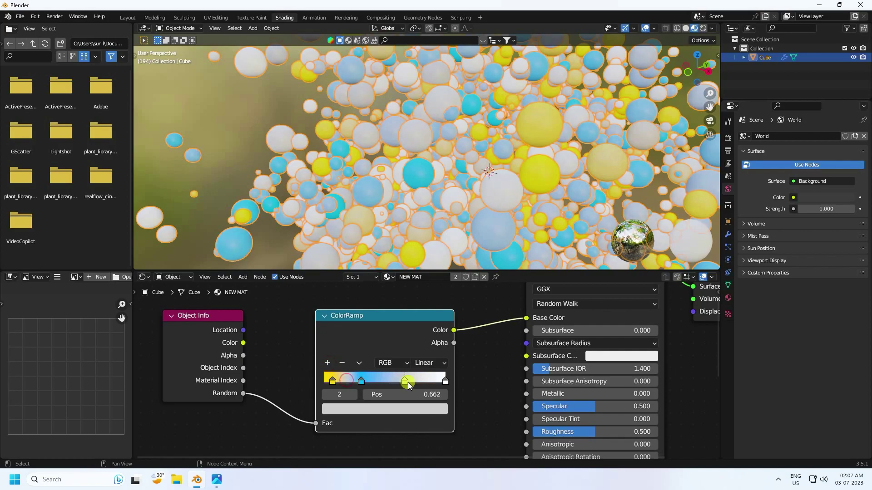
left_click(388, 409)
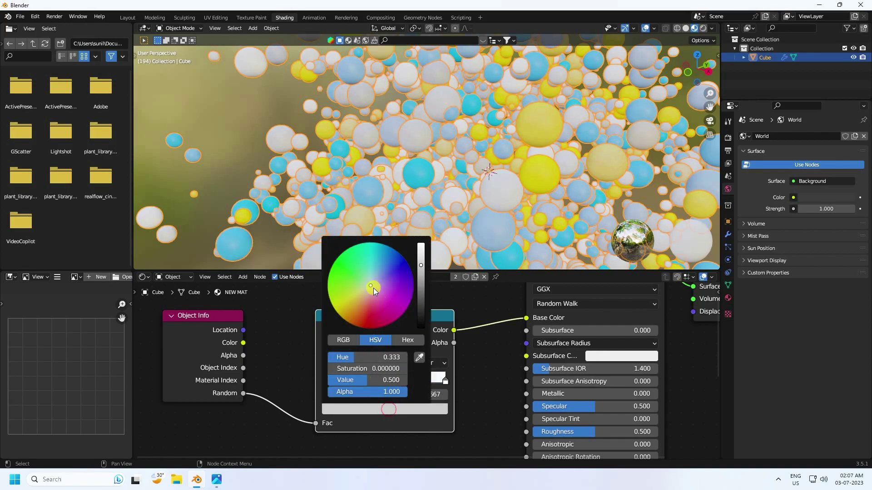
left_click_drag(373, 288, 410, 302)
left_click(385, 357)
type("0.75")
key("Return")
left_click(376, 380)
type("1")
key("Return")
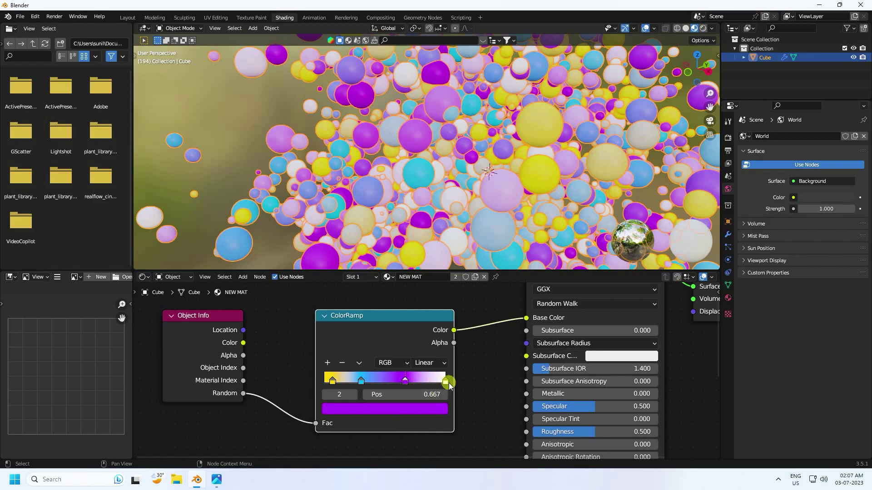
Move the ColorRamp's last, white stop to position 0.945 and make it red with hue 1.
key("g")
left_click(443, 381)
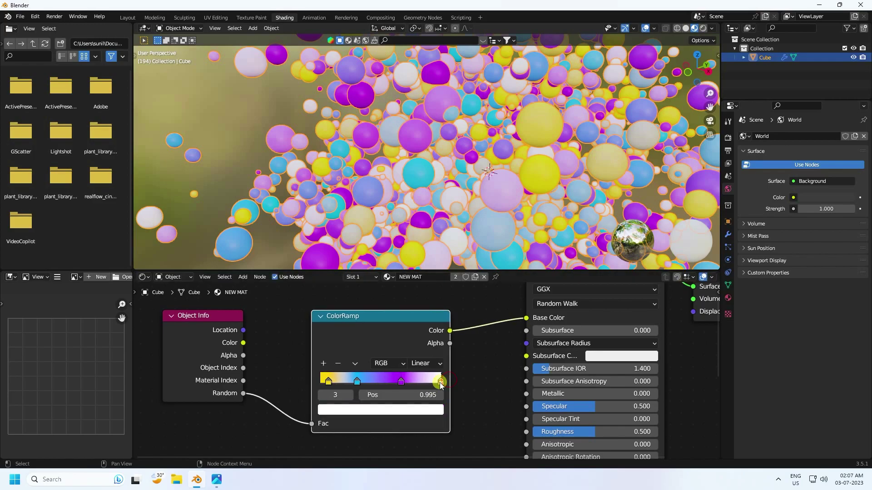
left_click(406, 408)
left_click_drag(365, 311, 366, 330)
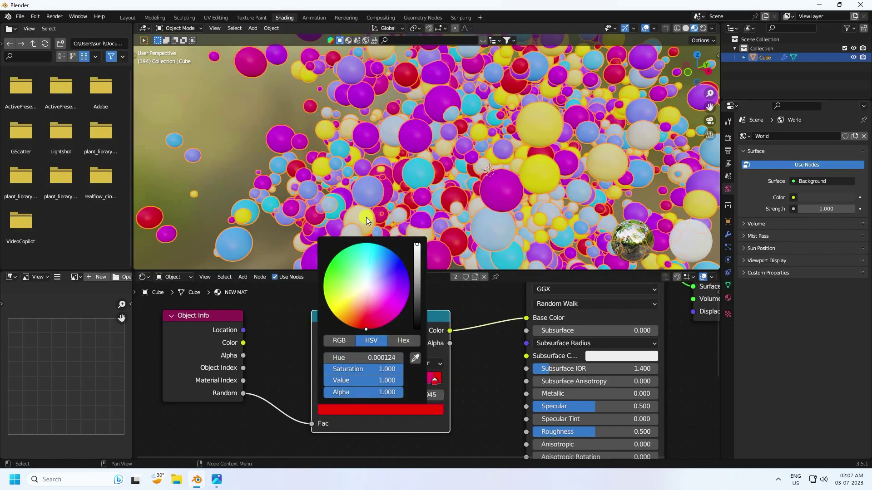
left_click(370, 357)
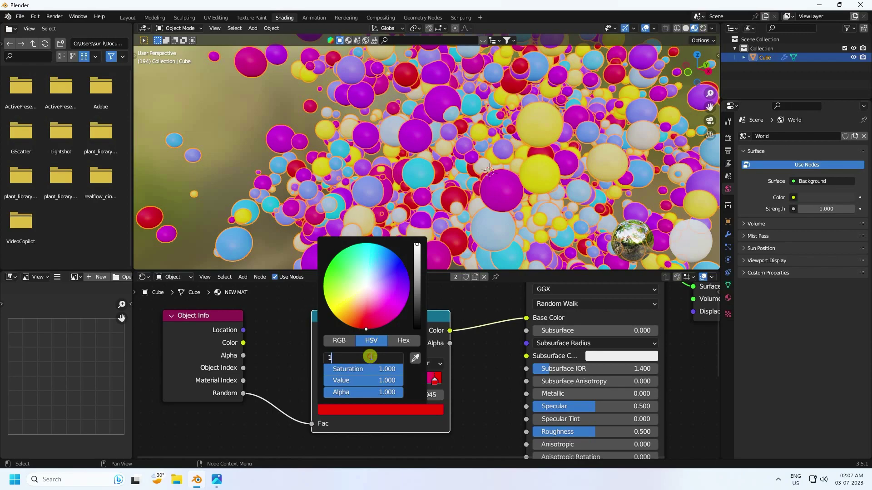
type("1")
key("Return")
Deselect the sphere cloud and set the ColorRamp's interpolation to Constant.
middle_click_drag(458, 178, 475, 178)
key("alt+a")
scroll(481, 175, "up", 3)
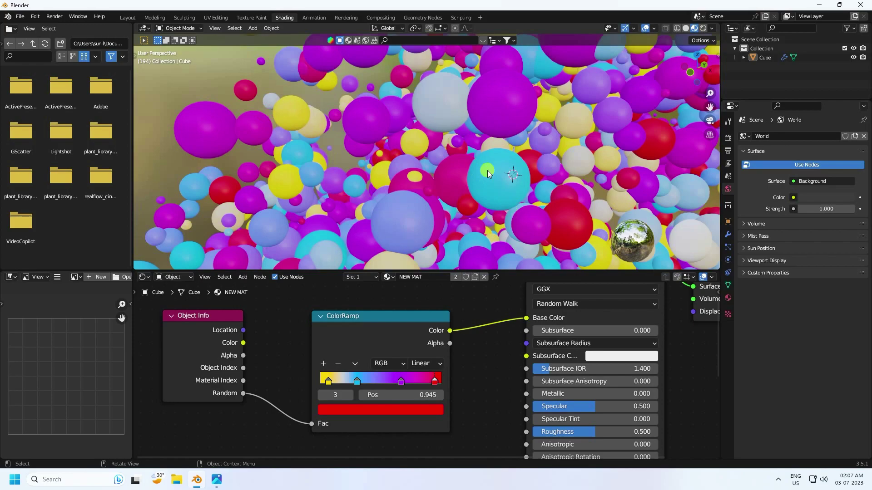
middle_click_drag(547, 194, 454, 156)
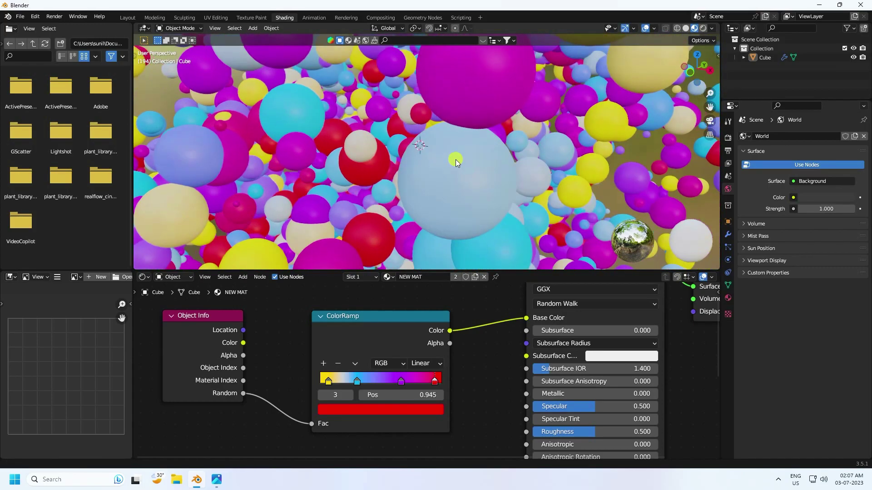
left_click(427, 363)
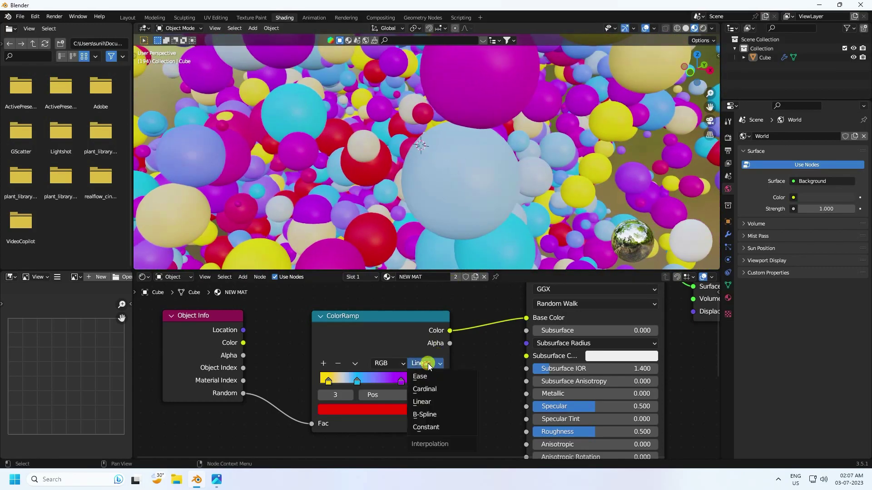
left_click(429, 427)
middle_click_drag(422, 244, 407, 191)
Set the Principled BSDF's Roughness to 0.2.
middle_click_drag(500, 403, 369, 324)
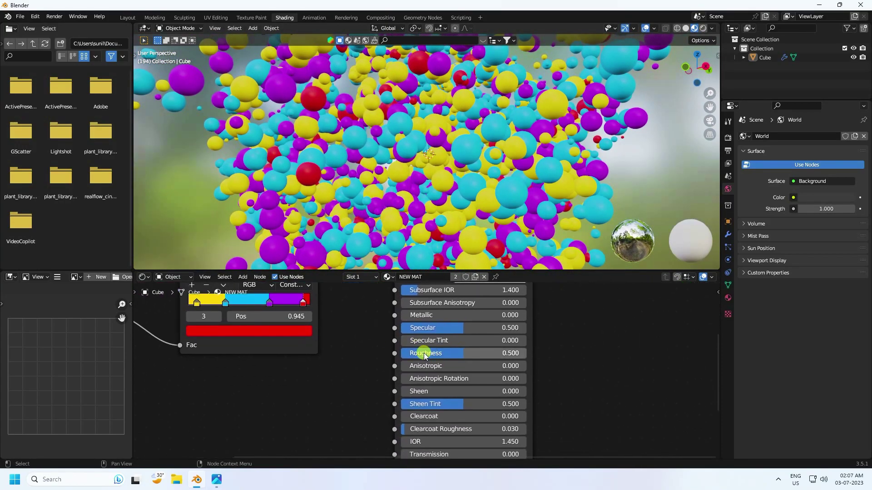
left_click(425, 354)
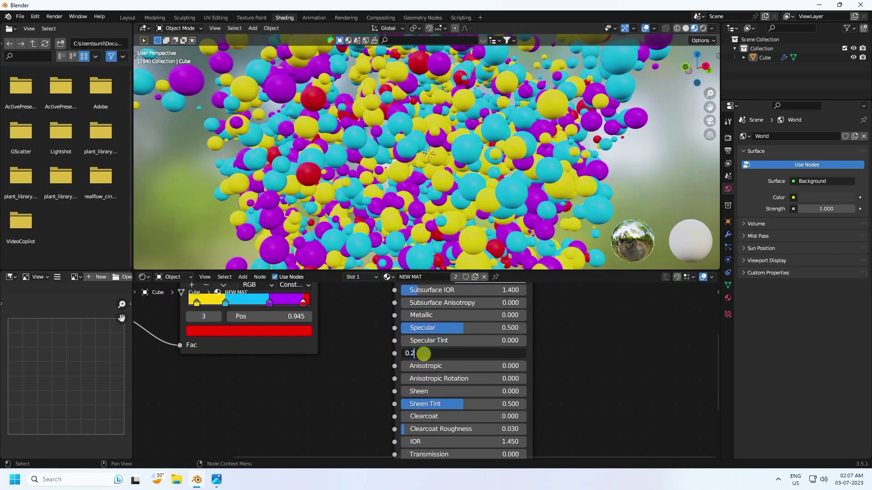
type("0.2")
key("Return")
Try Metallic values of 0.1 and 0.5 on the Principled BSDF and inspect the spheres up close.
middle_click_drag(552, 342, 554, 366)
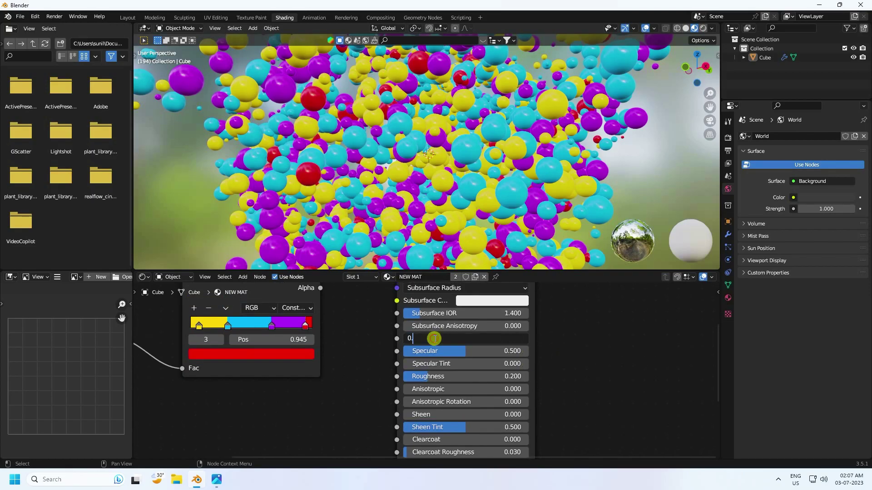
left_click(434, 338)
type("0.1")
key("Return")
scroll(416, 182, "up", 5)
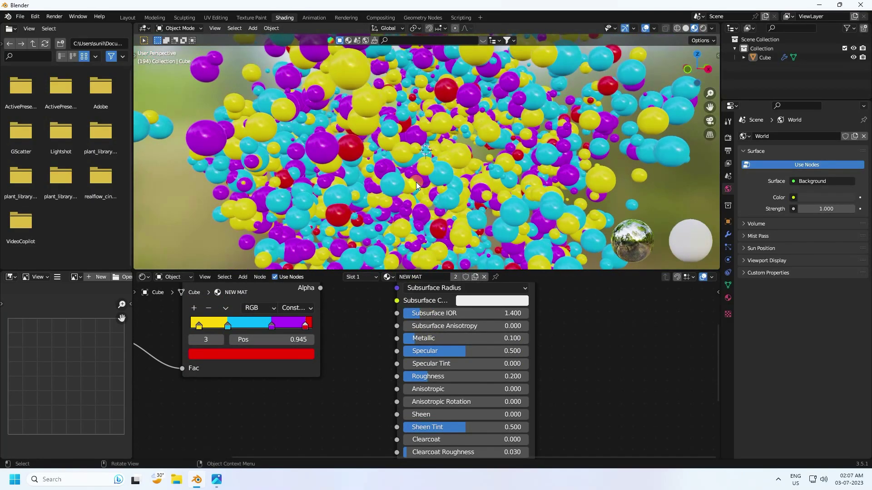
mouse_move(419, 185)
middle_mouse_down()
mouse_move(383, 169)
mouse_move(431, 168)
mouse_move(409, 175)
middle_mouse_up()
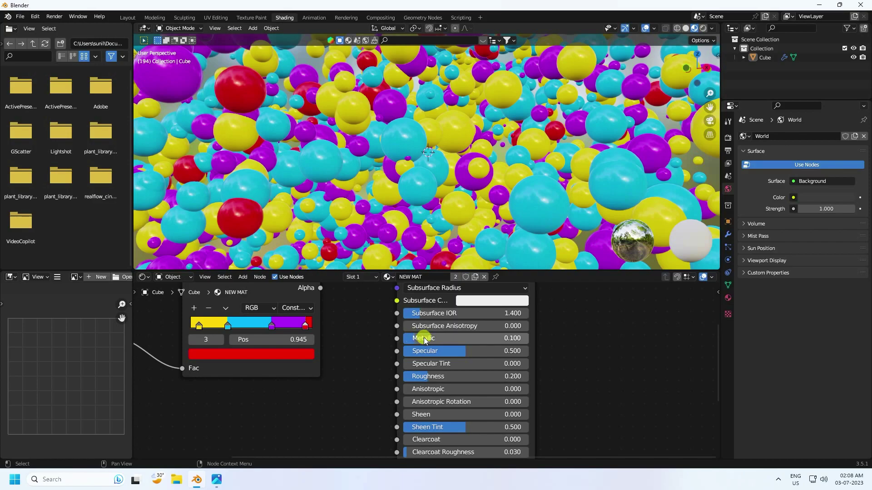
left_click_drag(425, 341, 423, 340)
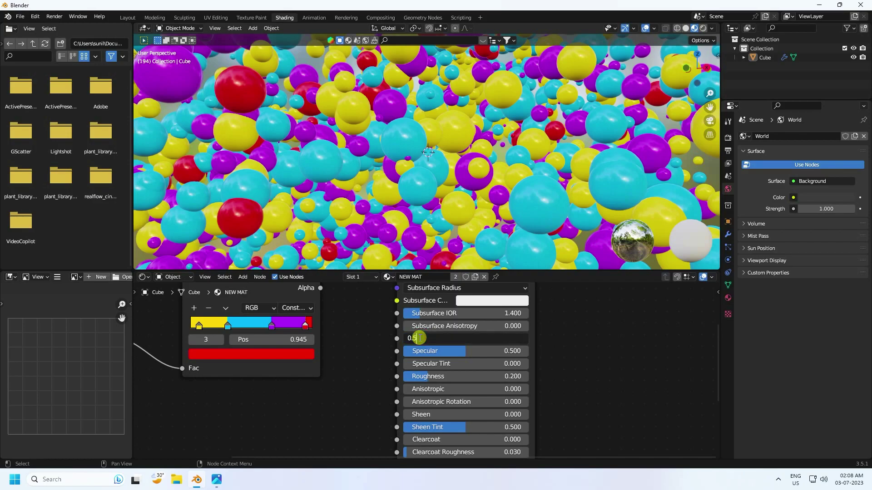
type("0.5")
key("Return")
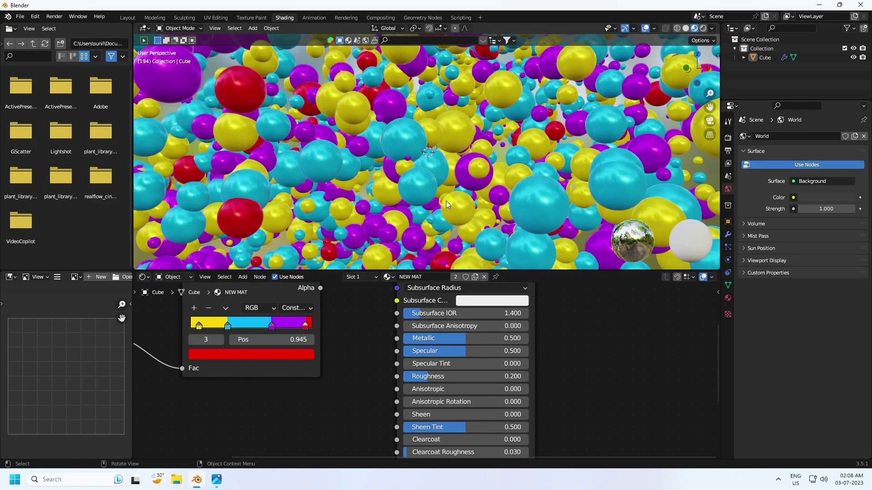
Set the Principled BSDF's Metallic to 0.3.
double_click(443, 339)
type("0.")
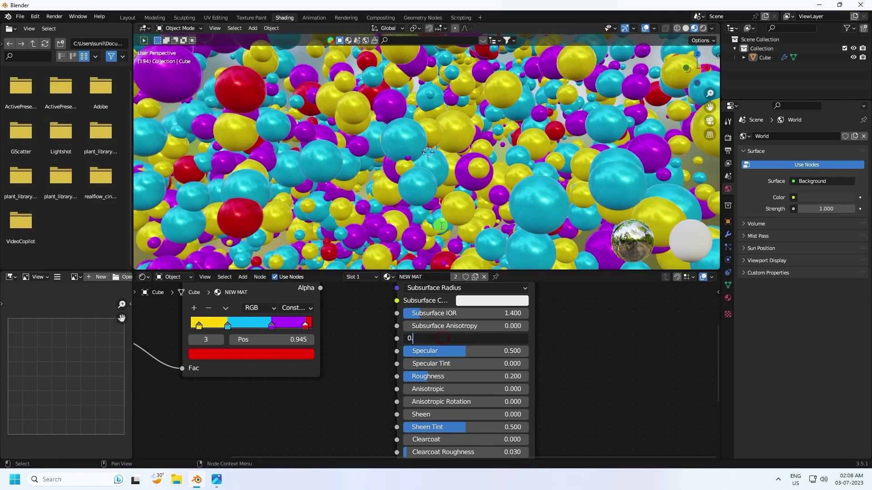
type("3")
key("Return")
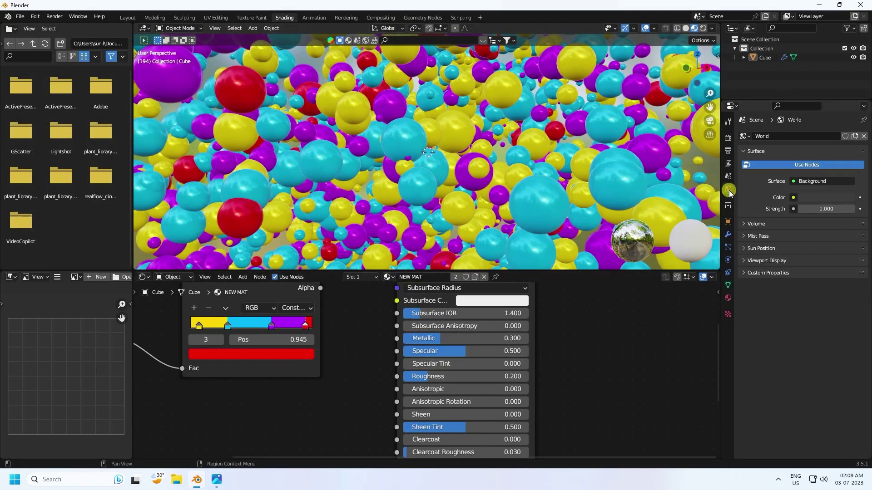
Use an Environment Texture as the World background colour and load brown_photostudio_02_4k.exr from the HDRi folder.
left_click(793, 197)
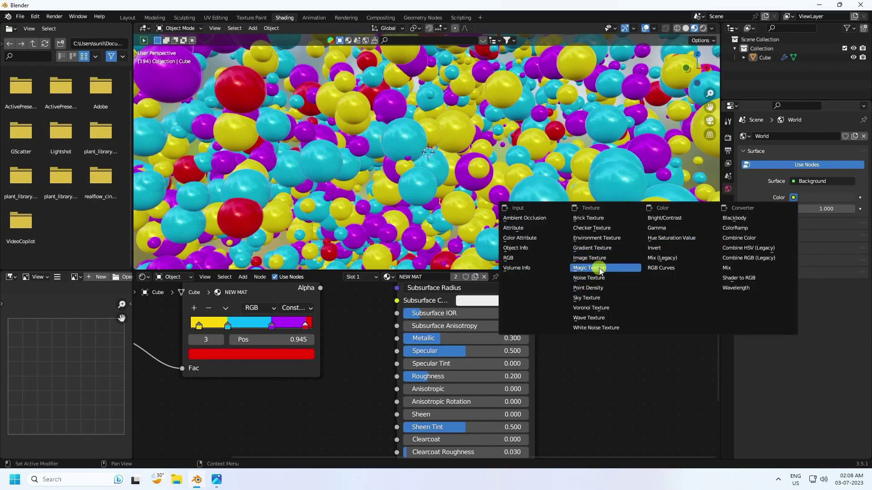
left_click(590, 238)
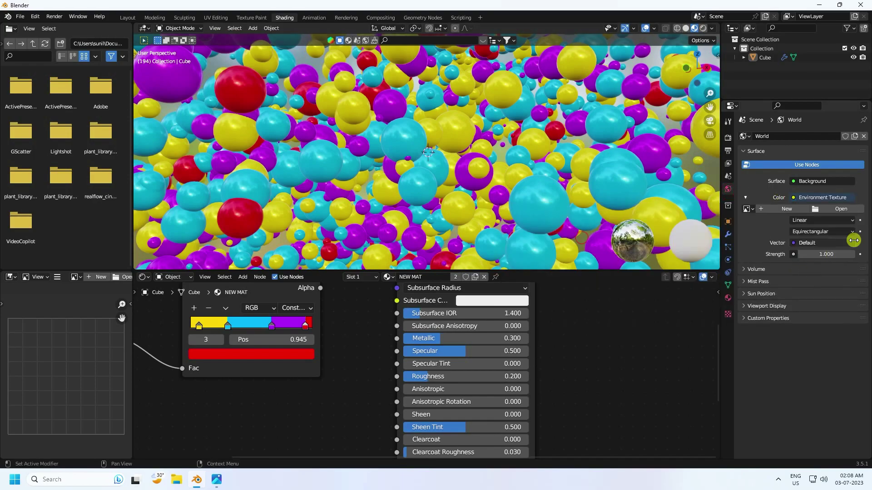
left_click(841, 208)
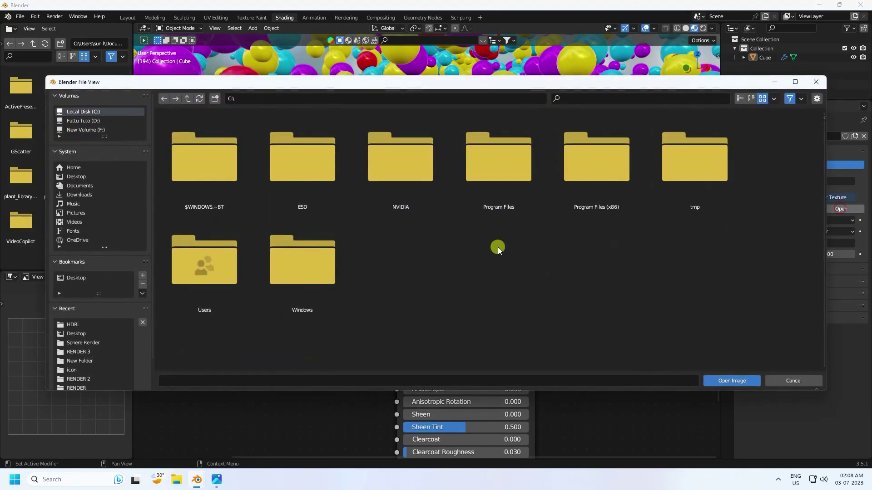
left_click(73, 325)
left_click(393, 161)
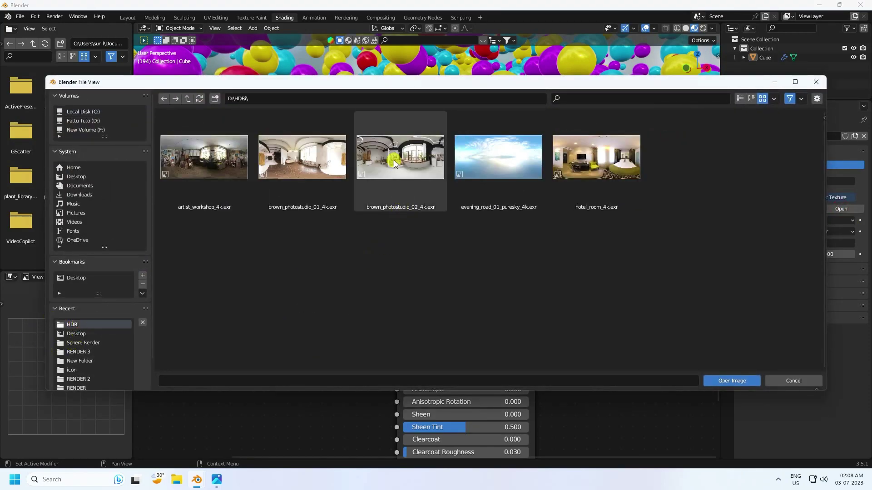
left_click(742, 380)
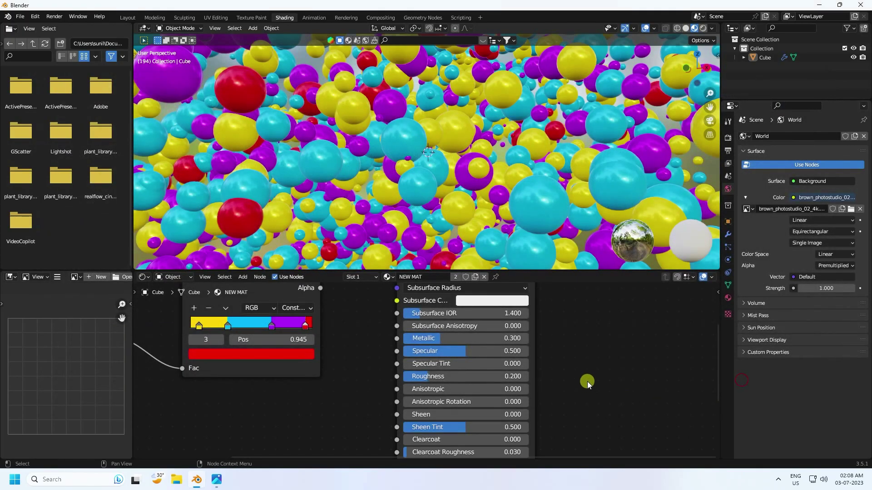
In the Layout workspace, add a camera and move it along the Y axis to about -3.05 m.
left_click(126, 18)
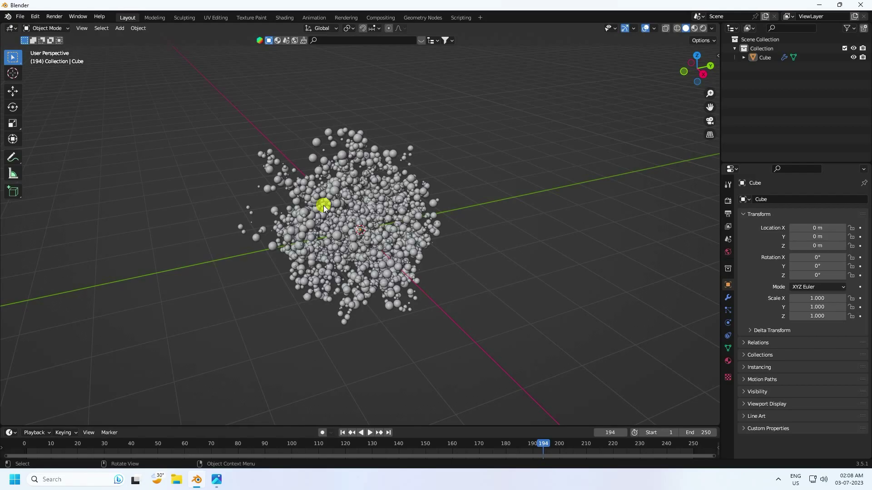
scroll(324, 205, "up", 6)
middle_click_drag(314, 219, 377, 194)
left_click(120, 28)
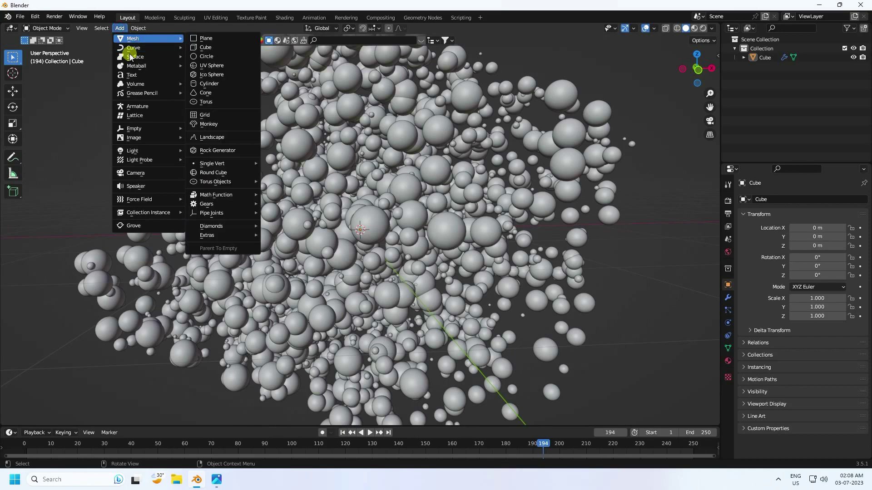
left_click(136, 172)
scroll(440, 236, "down", 8)
middle_click_drag(399, 284, 122, 160)
left_click(20, 91)
left_click_drag(387, 220, 211, 274)
Set the camera's rotation to 90° on X, 0° on Y and 0° on Z.
left_click(813, 257)
type("90")
key("Return")
left_click(813, 267)
type("0")
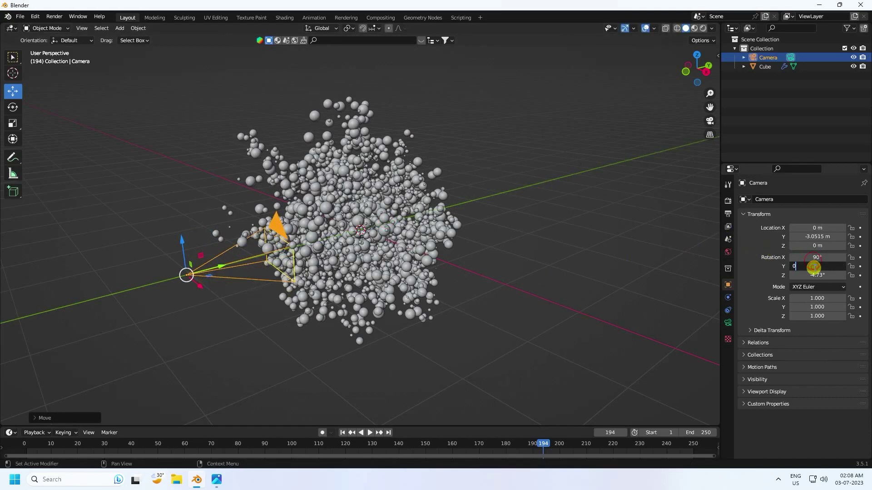
left_click(815, 275)
type("0")
key("Return")
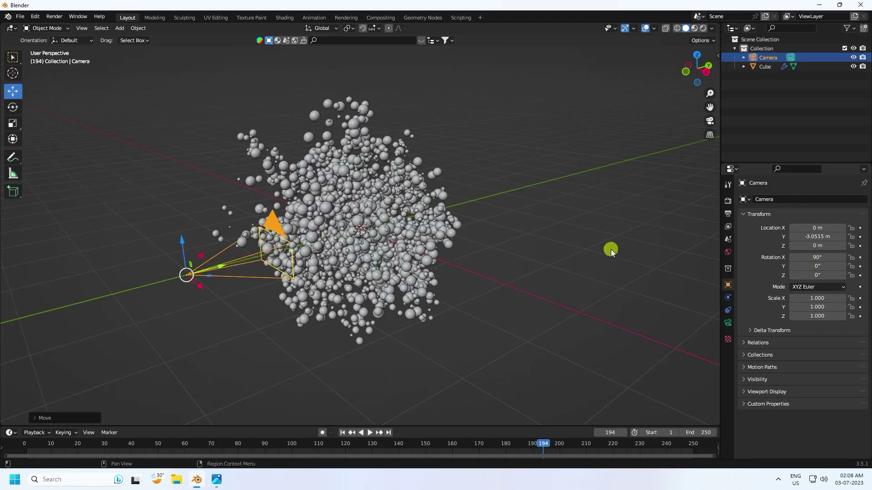
Look through the camera and play the animation to check the framing of the spheres.
key("KP_0")
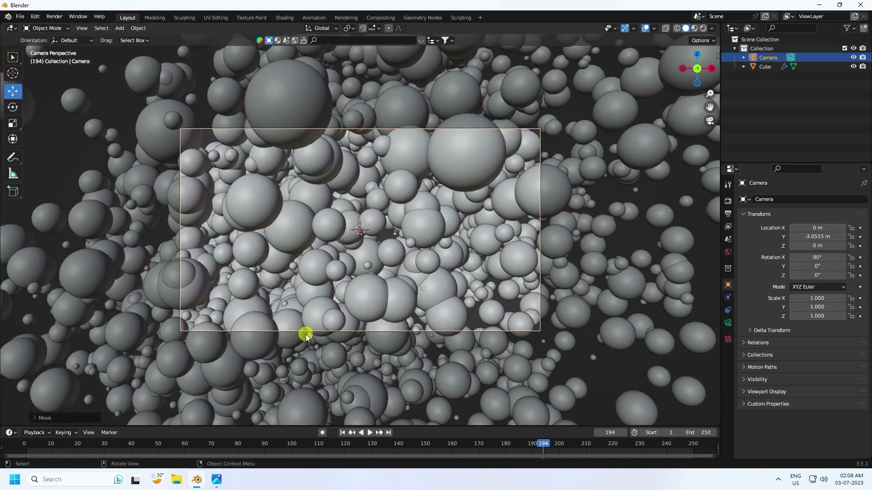
key("space")
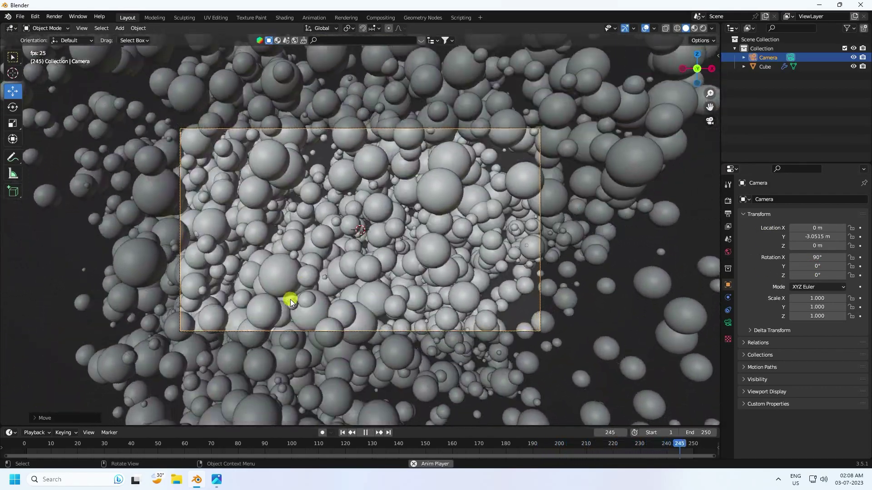
key("space")
Set the camera's Y location to -3 m and keyframe it at frame 1.
left_click(812, 236)
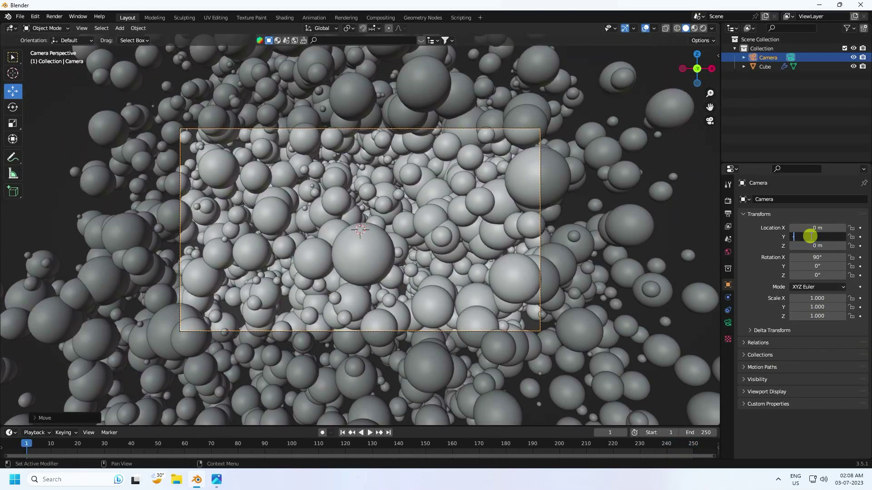
key("Return")
mouse_move(811, 237)
left_mouse_down()
mouse_move(383, 238)
mouse_move(811, 236)
left_mouse_up()
left_click(811, 237)
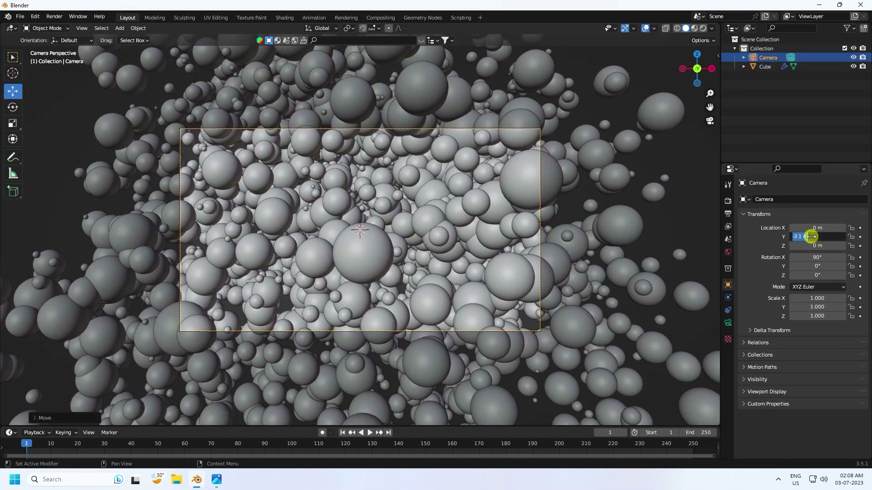
key("Return")
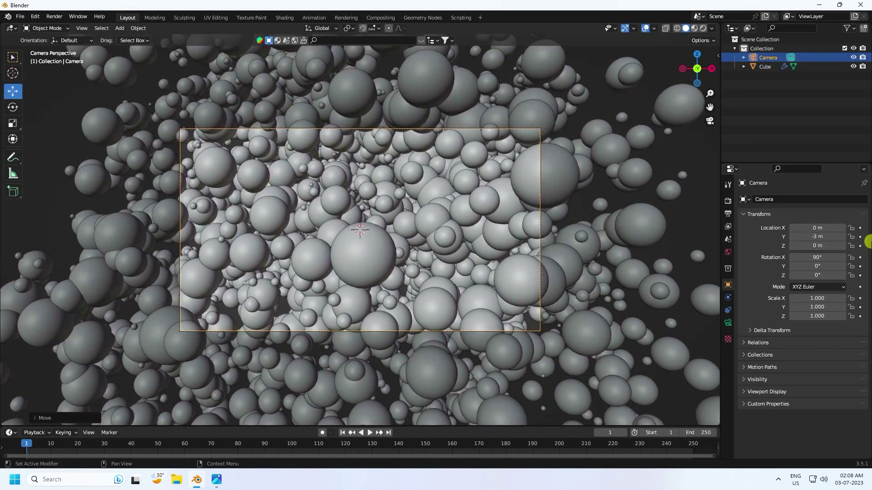
left_click(860, 237)
Set the animation's end frame to 600 and fit the longer range in the timeline.
left_click(694, 433)
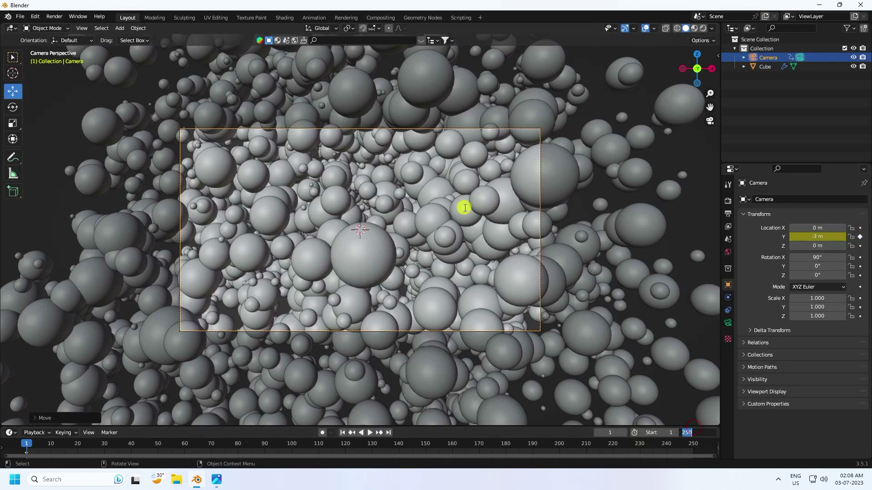
key("Return")
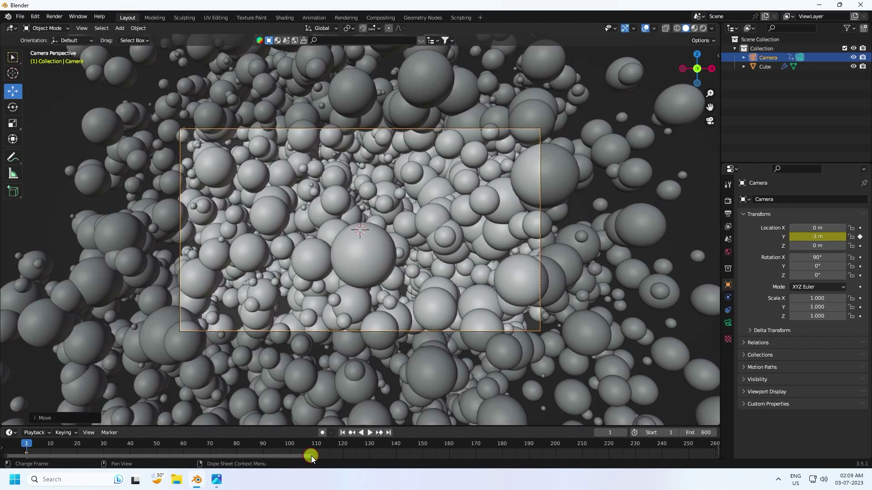
left_click_drag(310, 456, 869, 475)
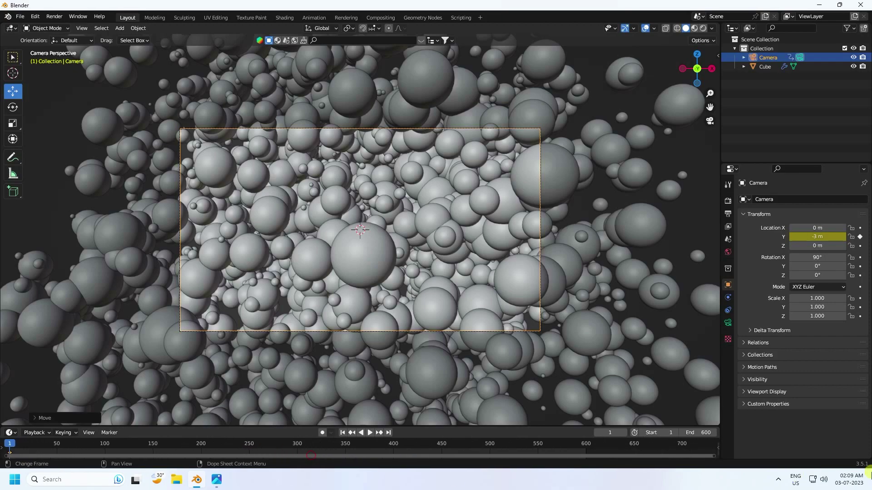
At frame 600, set the camera's Y location to -9 m and keyframe it.
left_click(389, 432)
left_click_drag(818, 236, 523, 289)
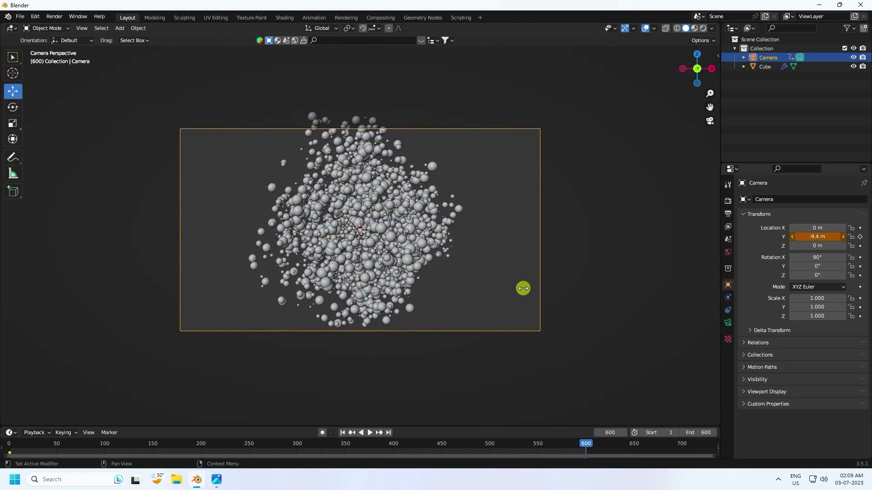
left_click(816, 237)
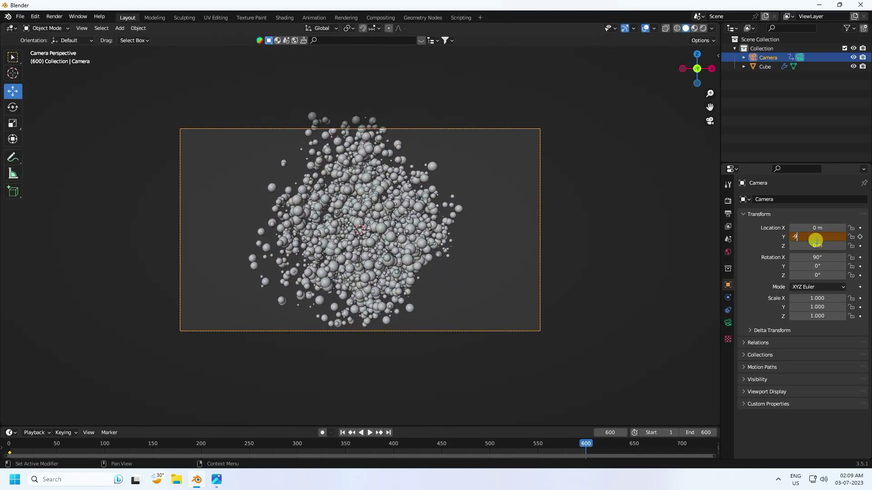
key("Return")
left_click(860, 236)
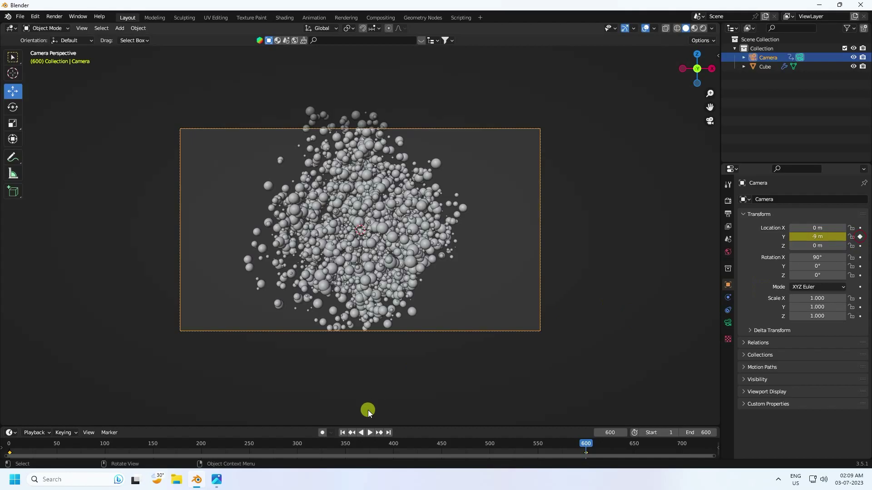
Play the animation from the start to check the camera pulling away from the spheres.
left_click(342, 433)
left_click(369, 433)
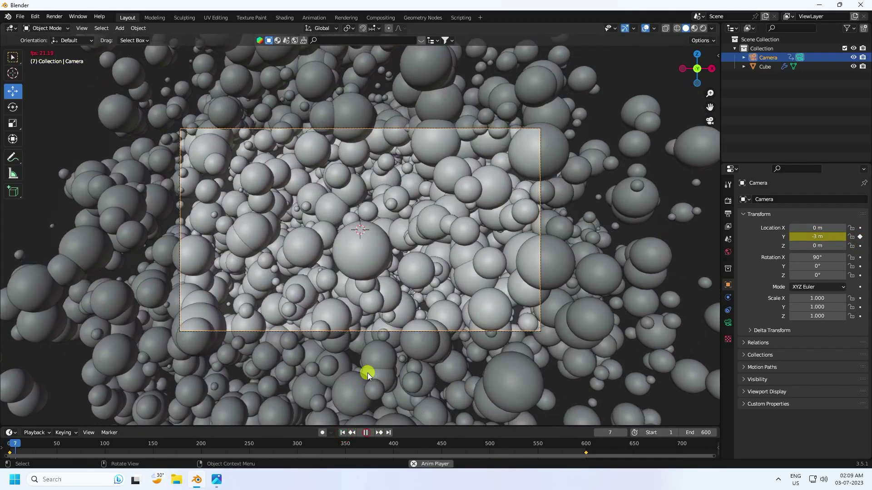
key("alt+a")
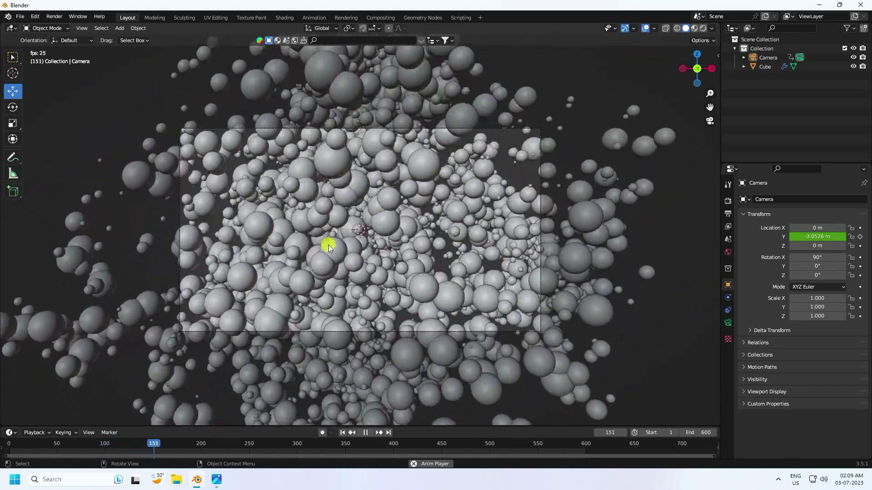
key("space")
Add a plane and move it straight down below the sphere cloud, to about -2.7 m on Z.
middle_click_drag(390, 243, 189, 50)
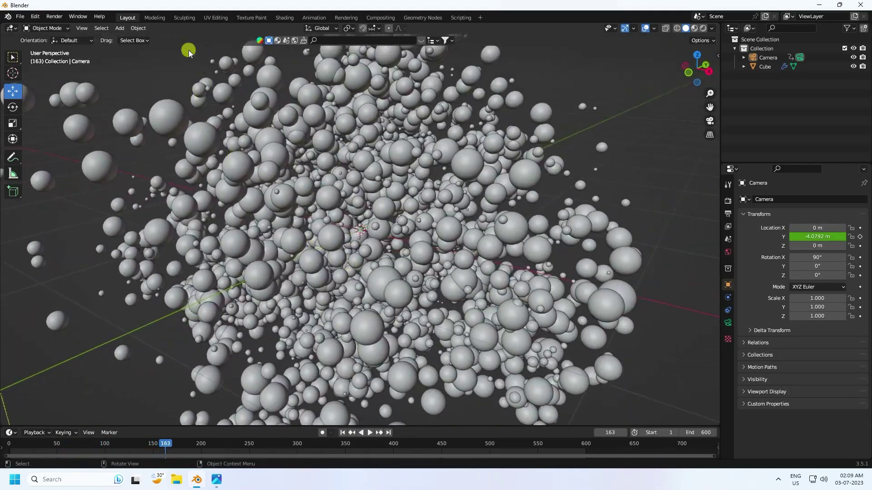
left_click(120, 27)
mouse_move(145, 38)
left_click(235, 39)
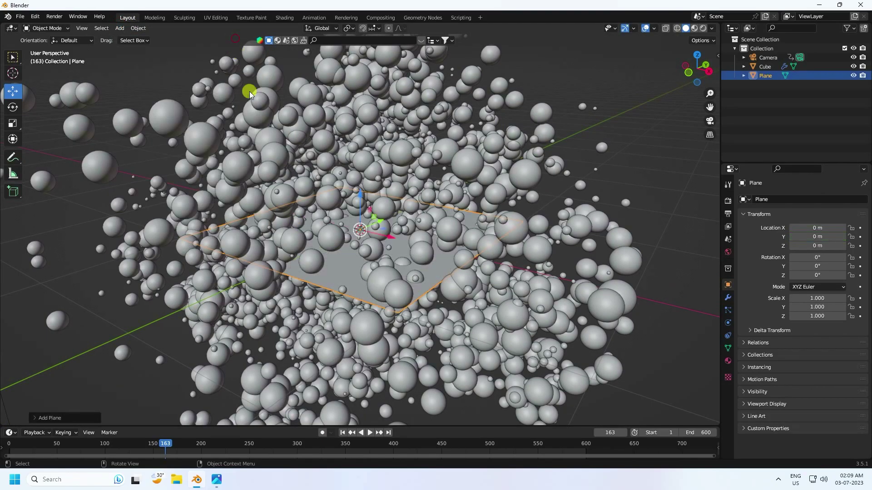
scroll(371, 268, "down", 4)
key("g")
key("z")
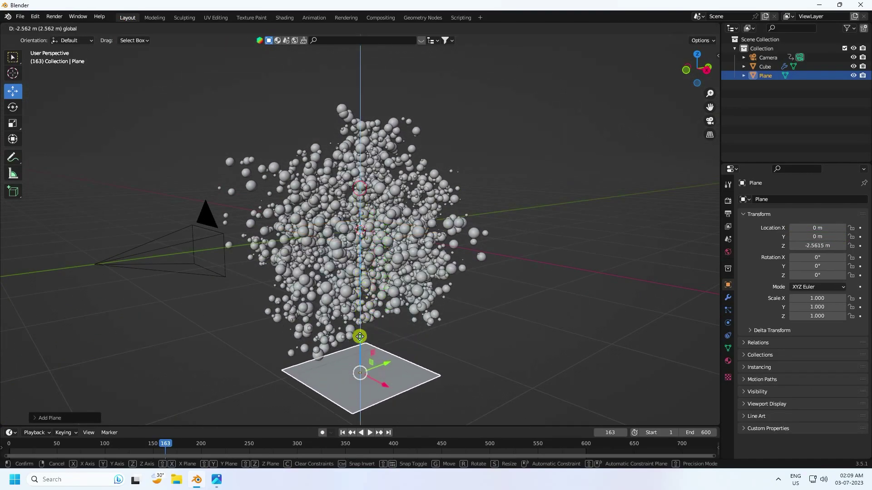
left_click(383, 331)
Scale the plane up to about 12.5 so it forms a large floor under the spheres.
scroll(383, 329, "down", 3)
middle_click_drag(383, 328, 375, 316)
key("s")
left_click(611, 244)
scroll(440, 277, "down", 3)
key("s")
left_click(462, 272)
In Edit Mode, extrude the floor's edge behind the spheres, opposite the camera, straight up into a tall back wall.
left_click(45, 28)
left_click(48, 49)
left_click(86, 29)
left_click(482, 226)
key("e")
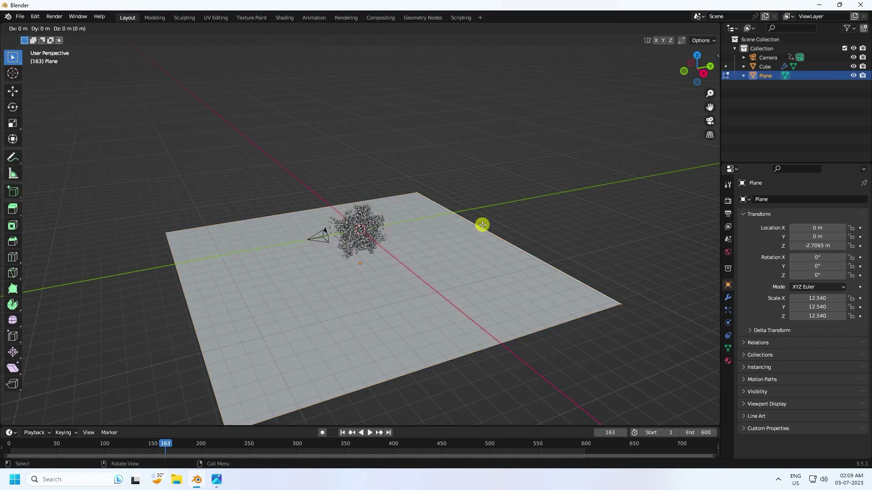
right_click(482, 225)
left_click(25, 93)
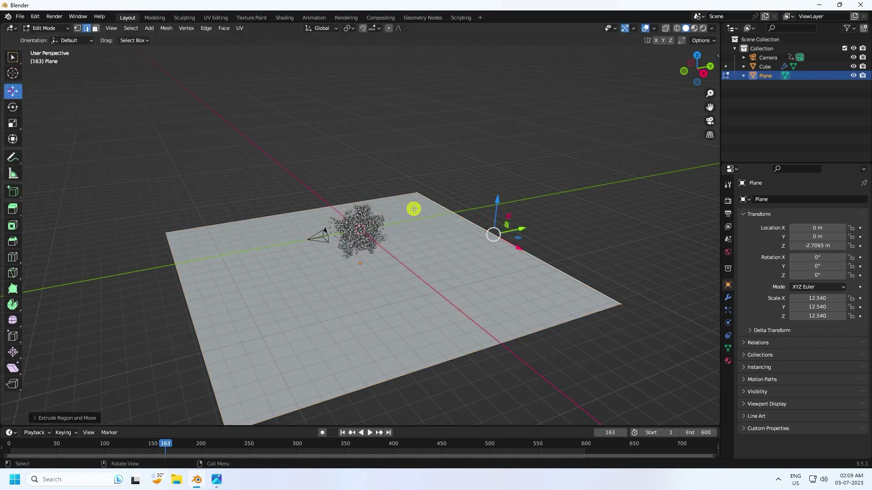
left_click_drag(498, 200, 543, 410)
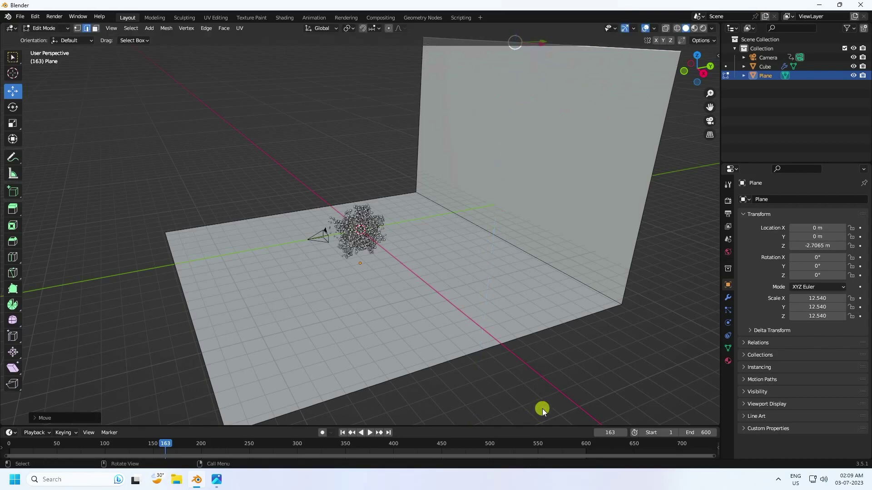
Add a Bevel modifier to the backdrop plane and set its Amount to 0.2 m.
left_click(529, 258)
left_click(728, 297)
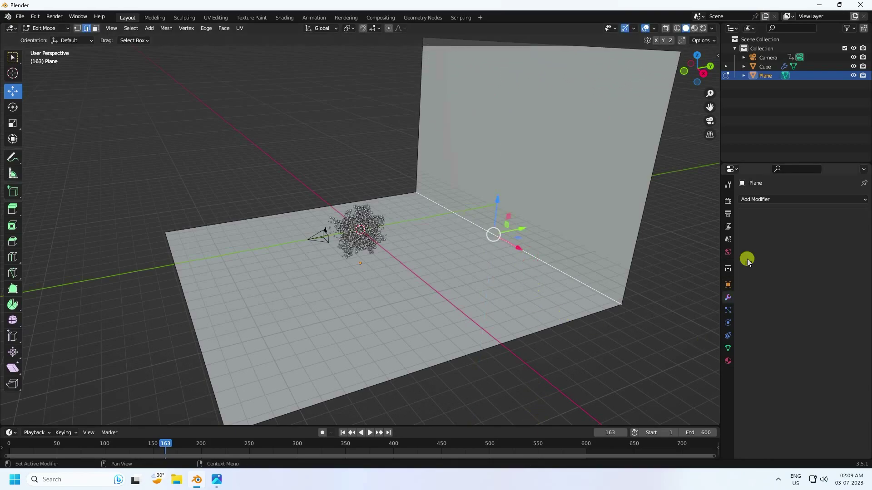
left_click(748, 199)
left_click(680, 236)
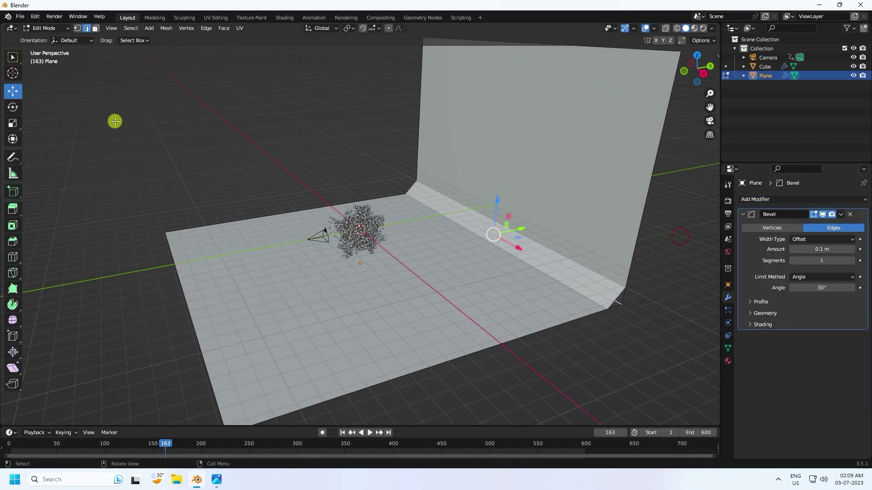
left_click(827, 251)
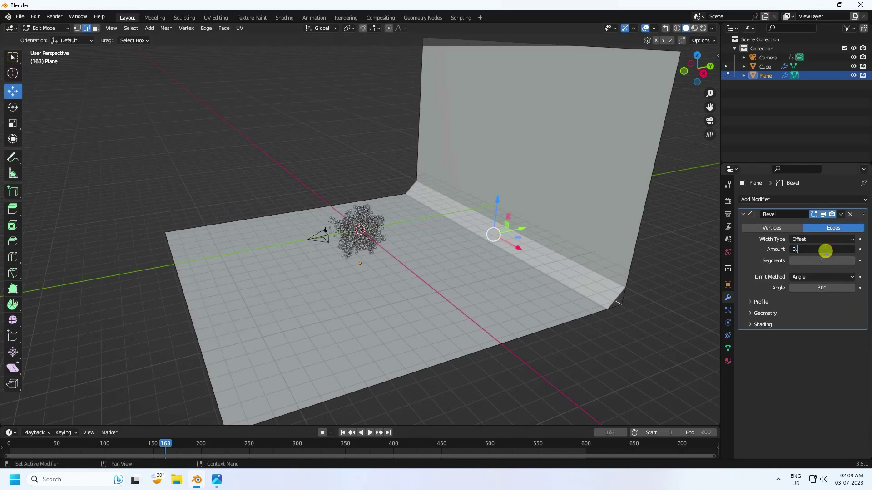
key("Return")
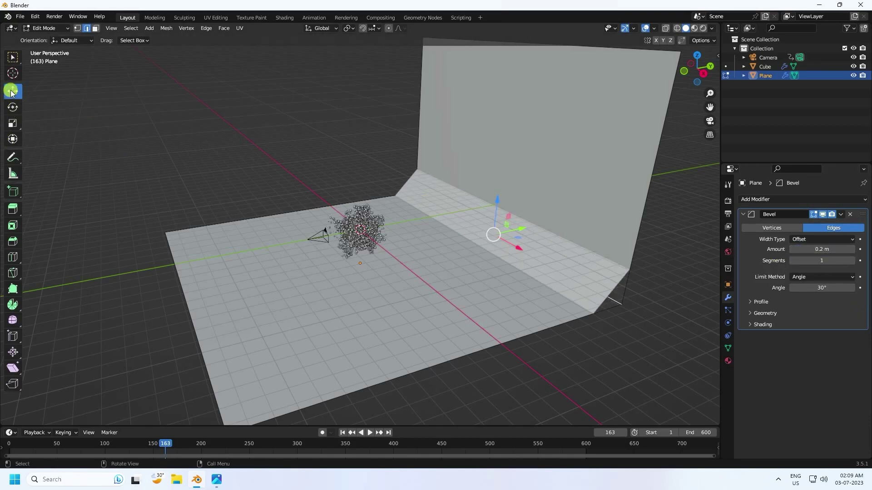
Return to Object Mode, set the Bevel modifier's Segments to 40 and shade the backdrop smooth.
left_click(44, 28)
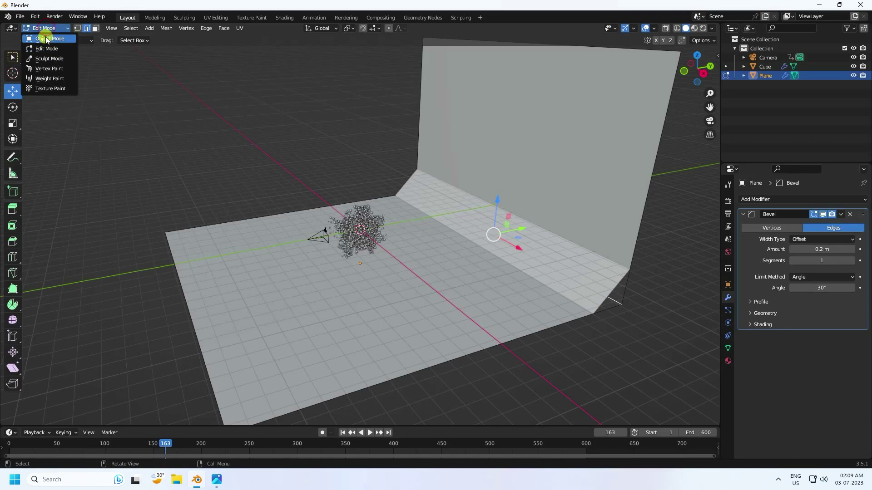
left_click(47, 38)
left_click(821, 260)
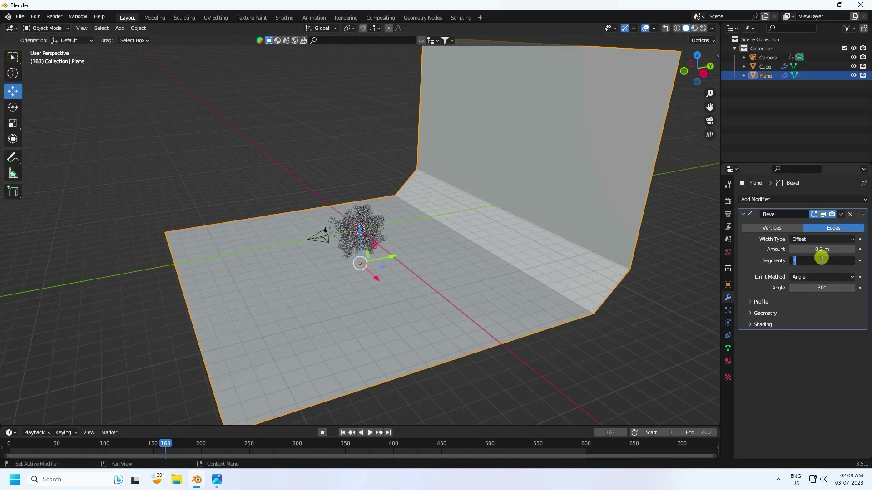
type("40")
key("Return")
right_click(509, 228)
left_click(509, 229)
Give the backdrop a new material with a blue Base Color, hue 0.644 and saturation 0.966, checking it through the camera in Material Preview.
key("KP_0")
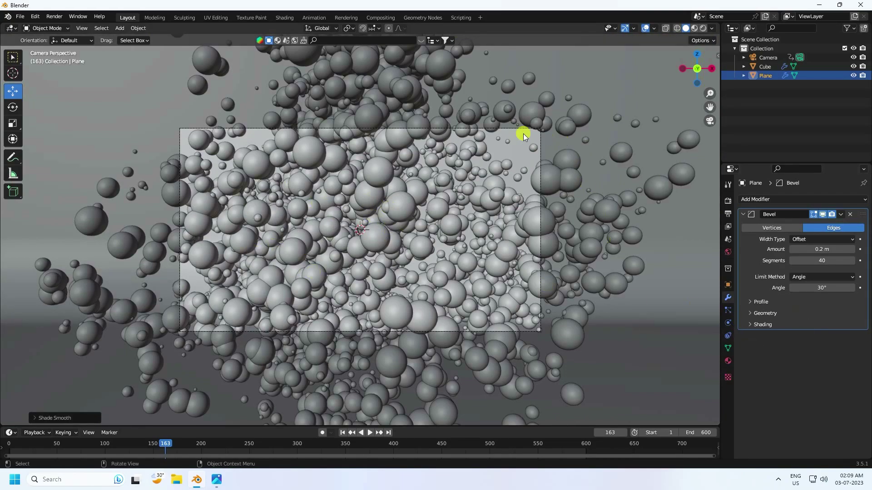
left_click(519, 153)
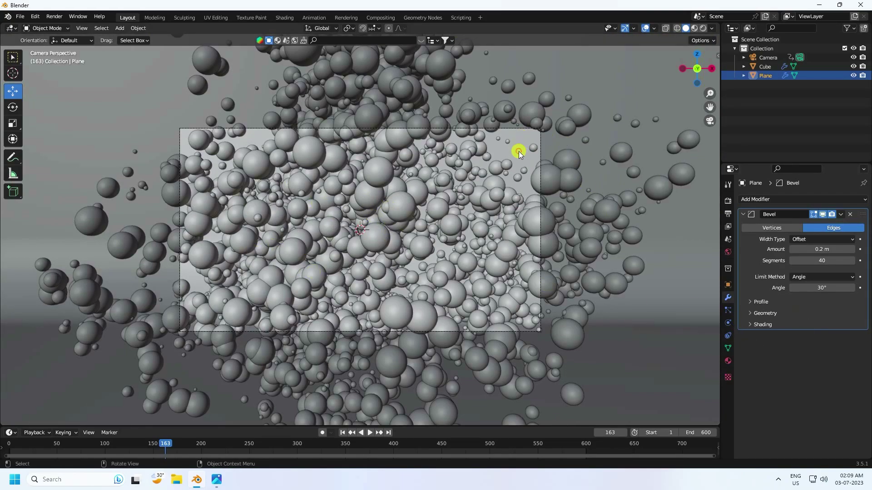
left_click(728, 359)
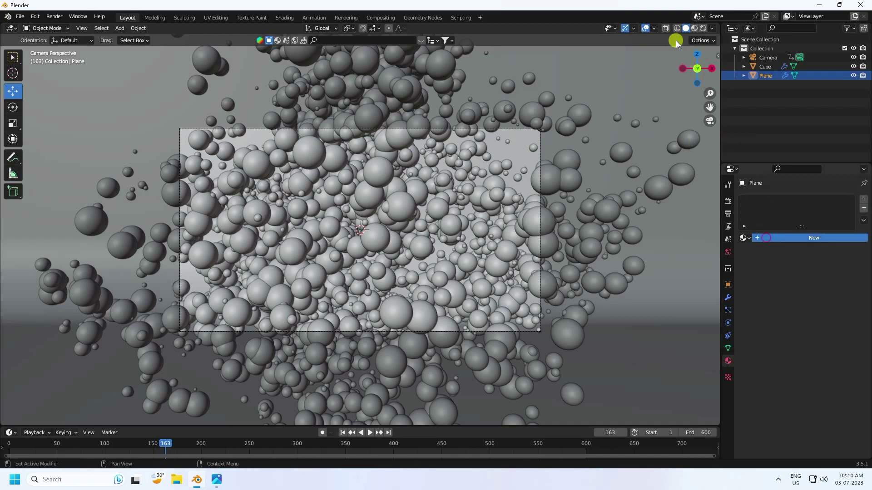
left_click(694, 28)
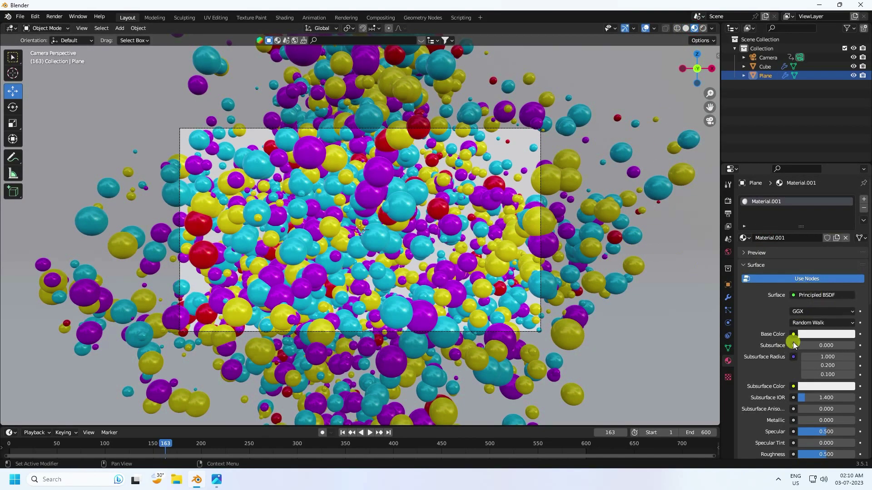
left_click(816, 335)
left_click(824, 220)
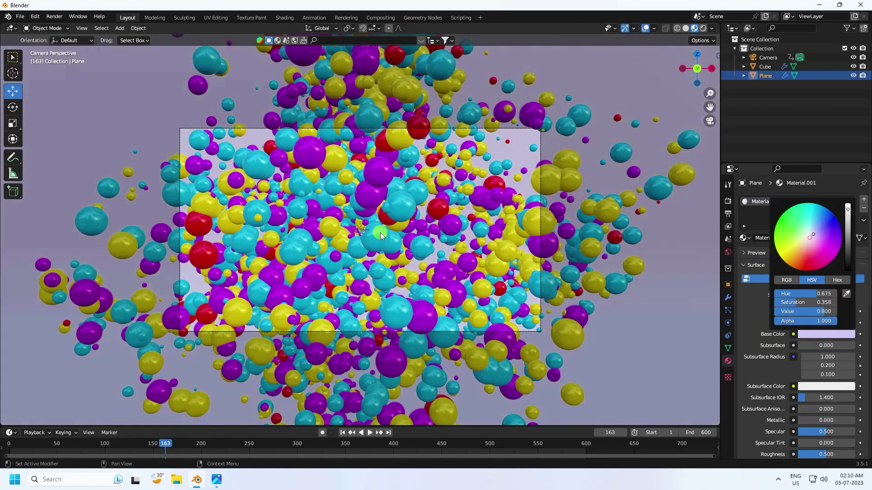
left_click_drag(824, 219, 826, 217)
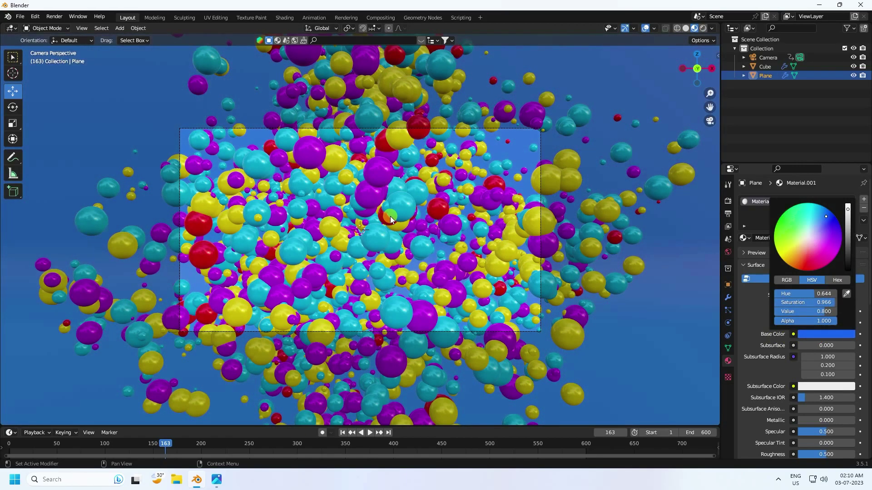
Set the backdrop material's Roughness to 0.8 and compare the result in Rendered and Material Preview shading.
scroll(754, 373, "down", 5)
left_click(812, 364)
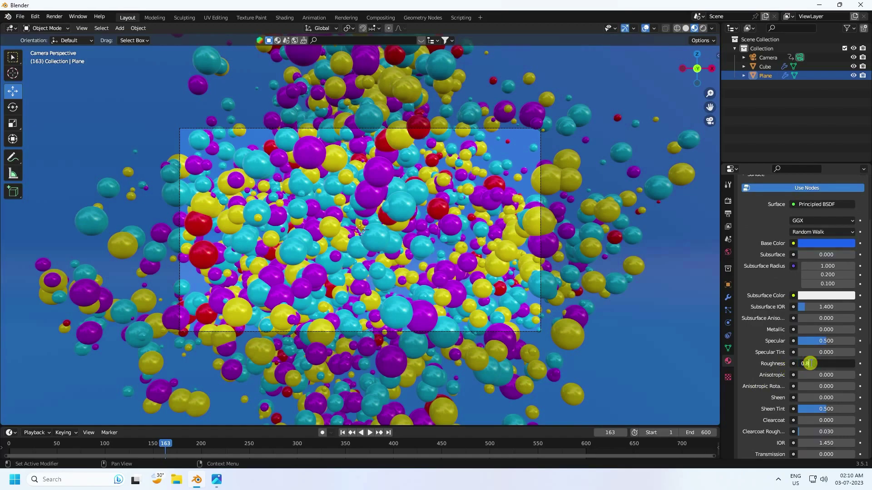
key("Return")
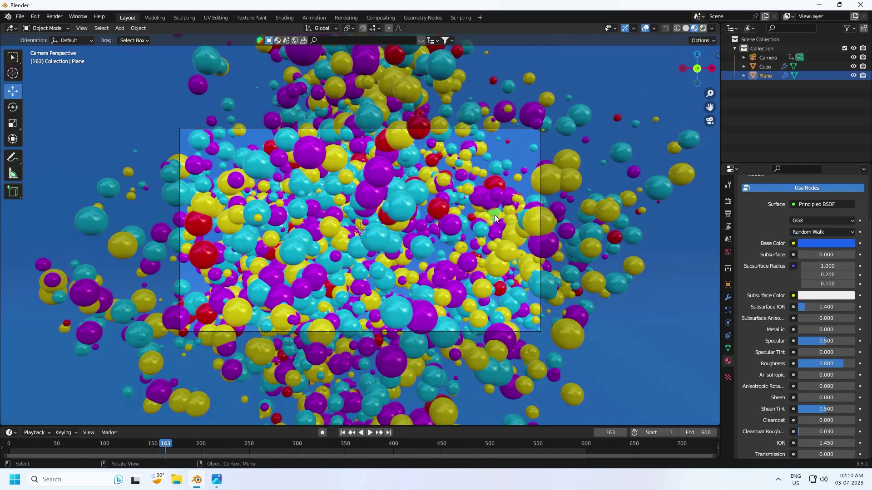
scroll(495, 214, "up", 2)
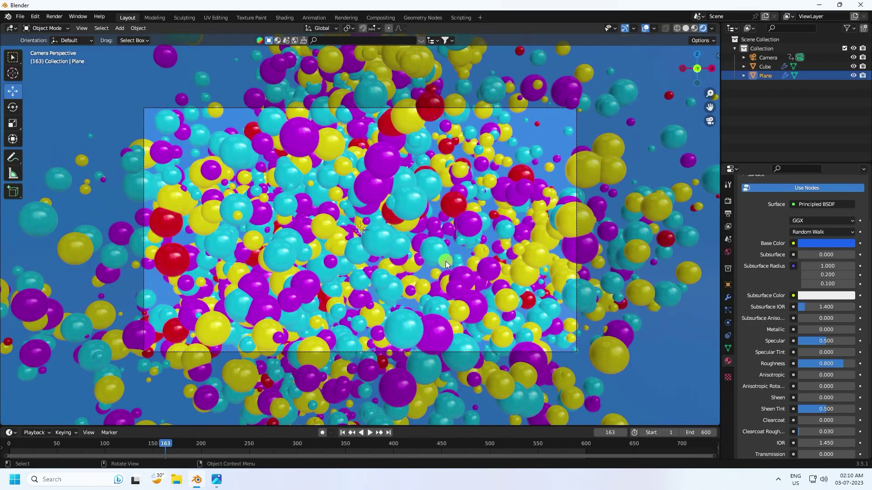
left_click(694, 28)
scroll(429, 345, "up", 2)
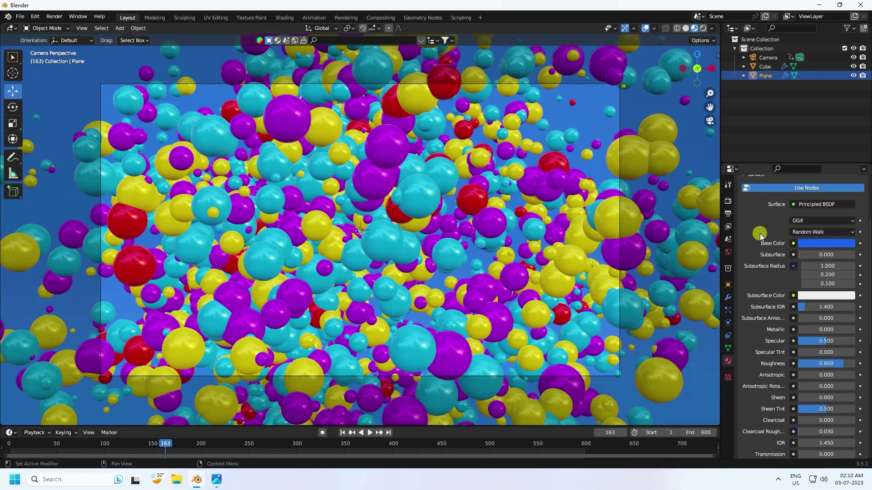
Switch the render engine to Cycles and set its device to GPU Compute.
scroll(763, 233, "up", 3)
left_click(728, 201)
left_click(812, 201)
left_click(809, 233)
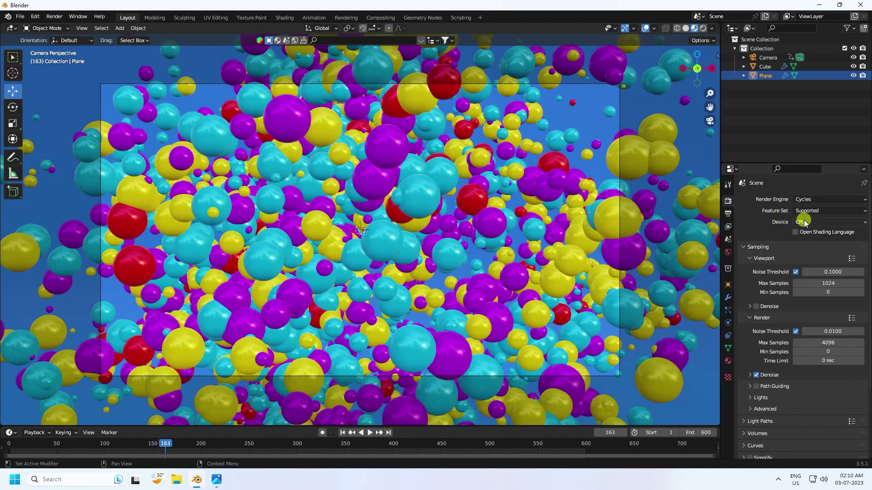
left_click(810, 222)
left_click(807, 247)
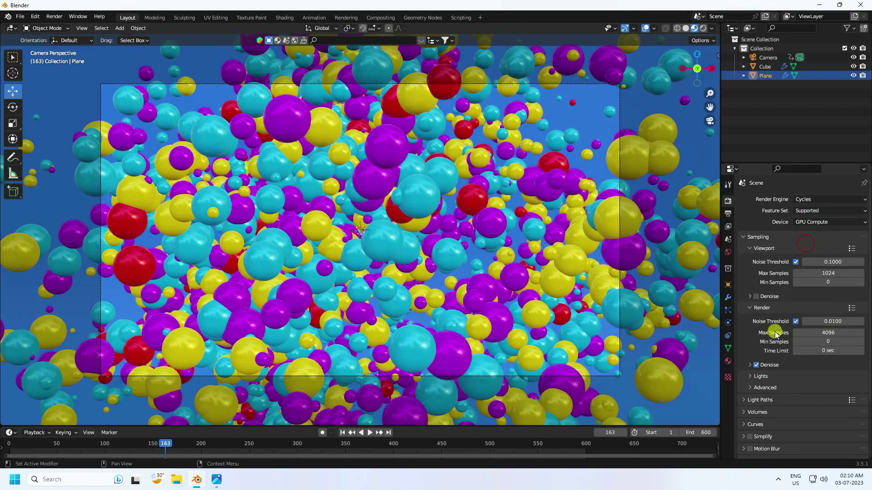
Set Cycles Max Samples to 256 for the render and 128 for the viewport, and preview the scene in Rendered shading.
left_click(824, 334)
key("Return")
left_click(825, 273)
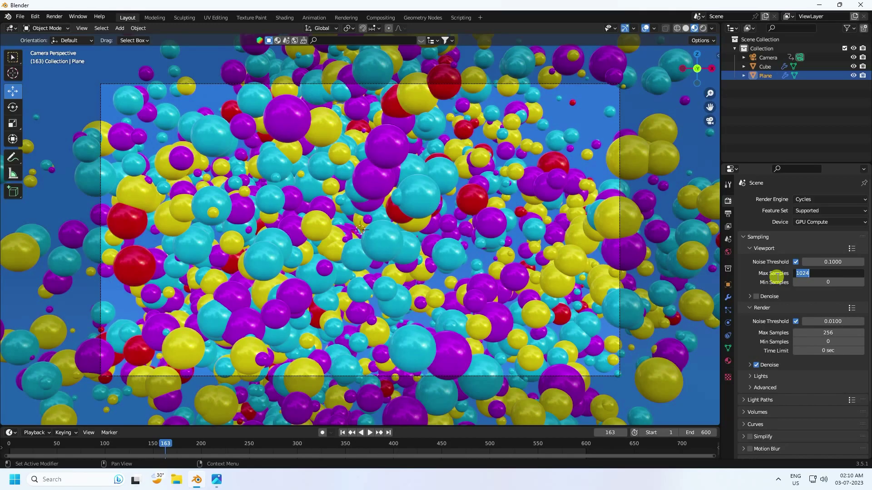
type("128")
key("Return")
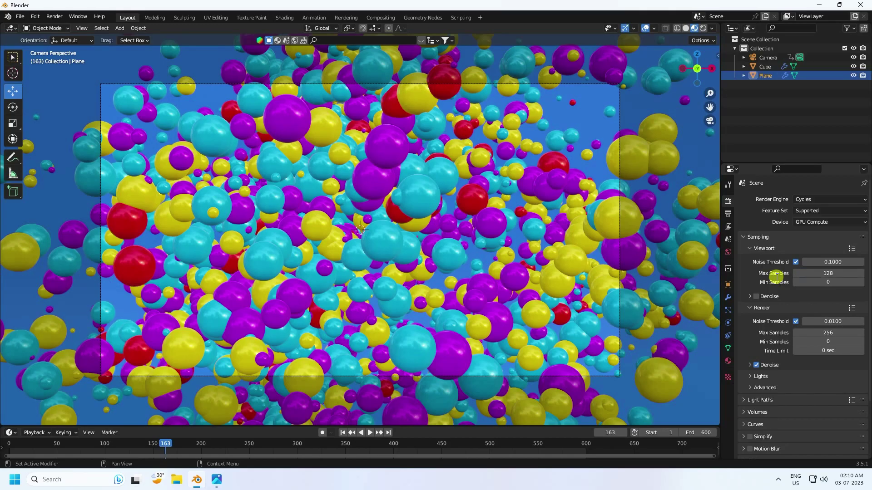
left_click(703, 30)
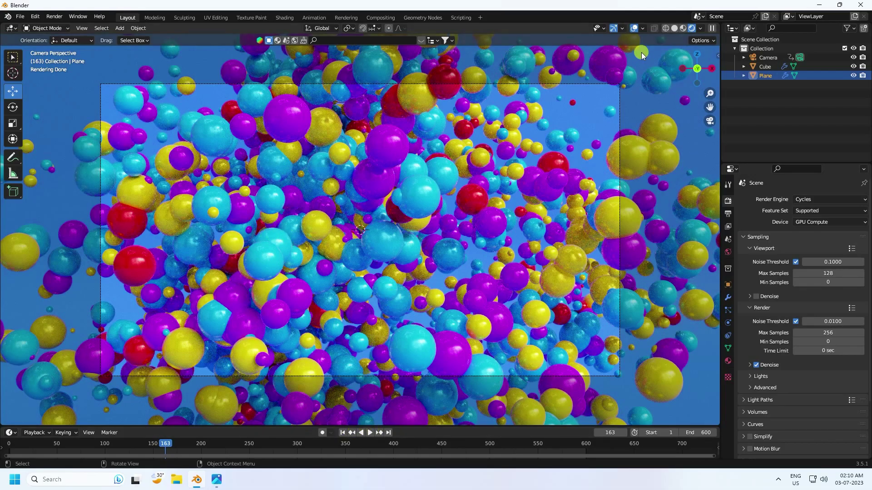
Return the viewport to Solid shading and set the output frame rate to 30 fps.
left_click(674, 28)
left_click(729, 215)
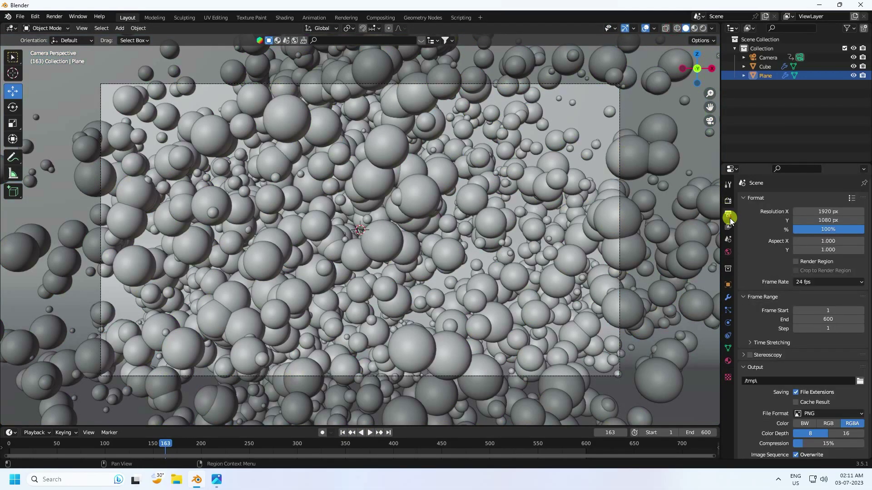
left_click(828, 282)
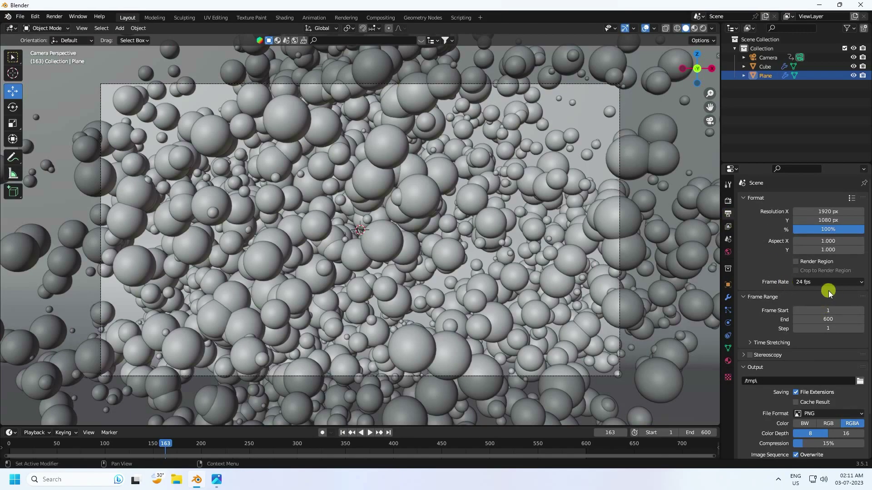
left_click(814, 330)
Create a new folder on the Desktop and set it as the render output location with the file name A.
left_click(860, 381)
left_click(72, 185)
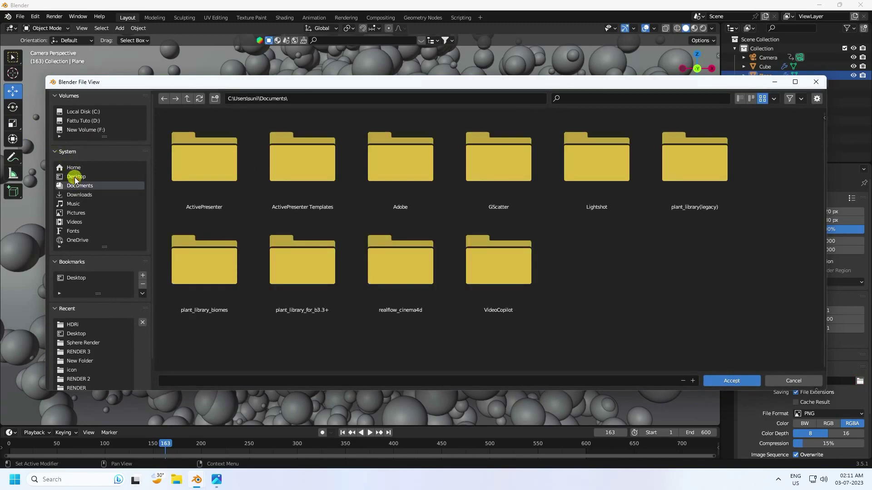
left_click(75, 177)
right_click(507, 263)
left_click(472, 329)
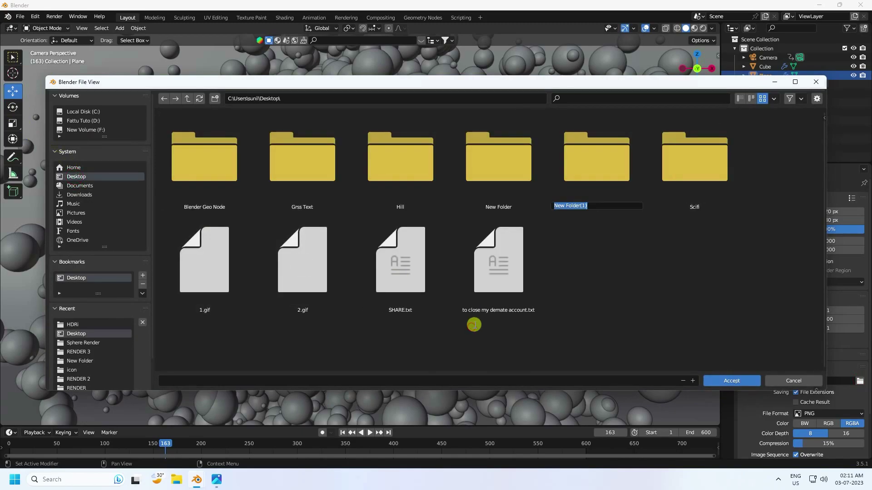
double_click(585, 185)
left_click(468, 381)
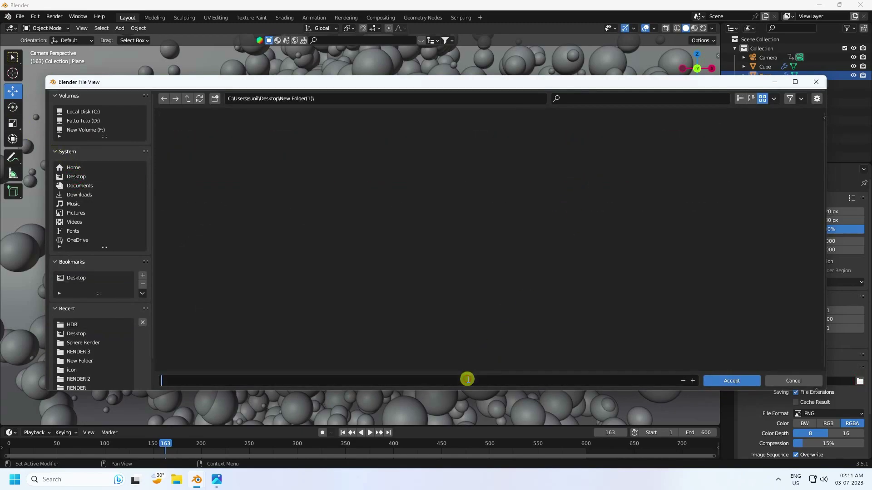
left_click(738, 382)
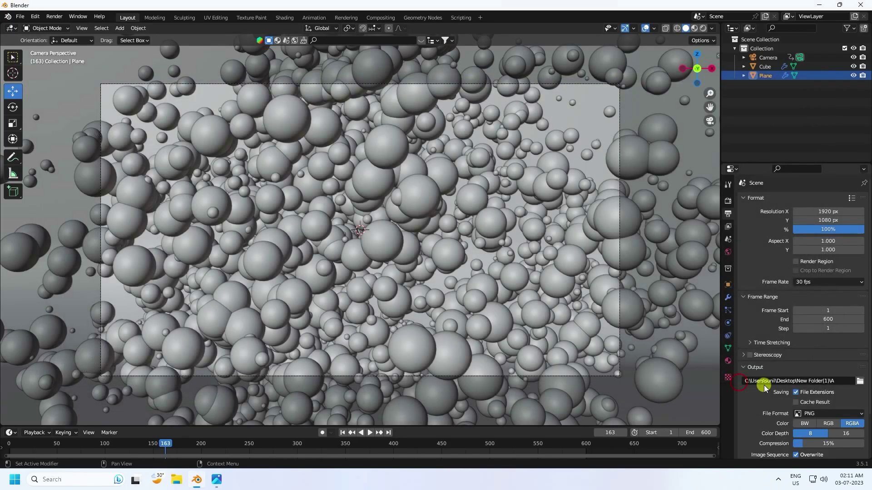
Start rendering the animation, inspect the spheres in the first frame and close the render window.
left_click(49, 17)
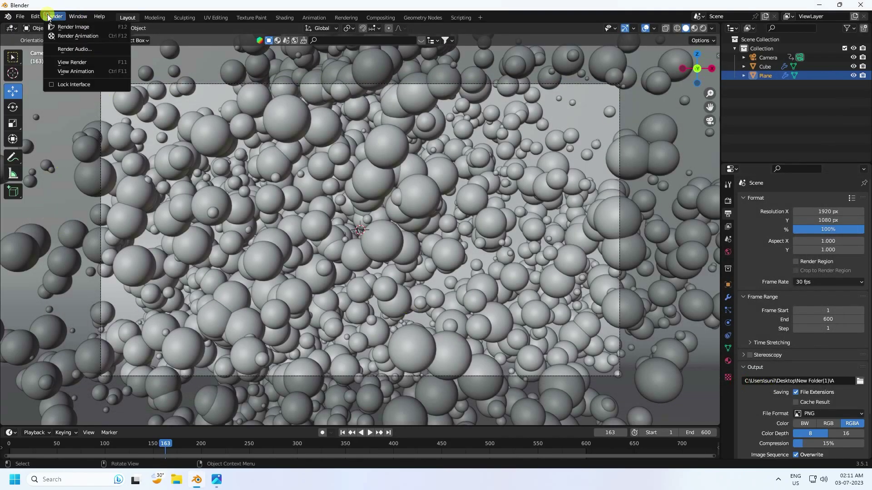
left_click(72, 36)
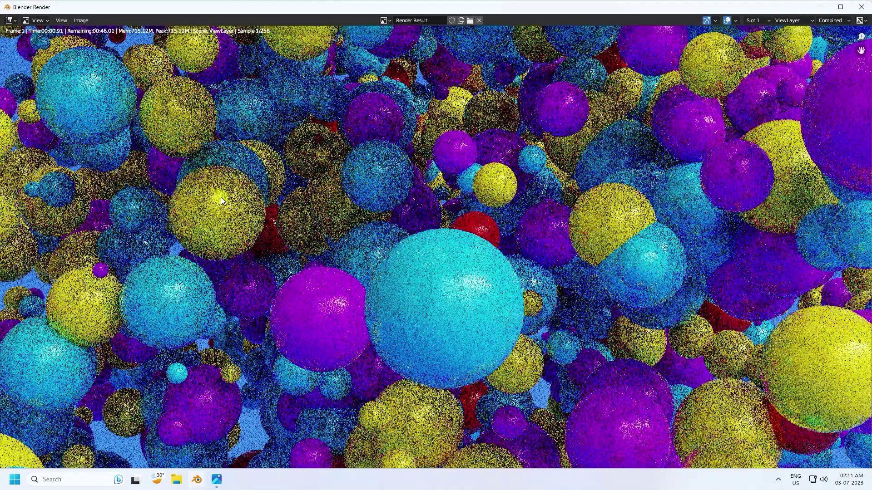
scroll(244, 218, "down", 2)
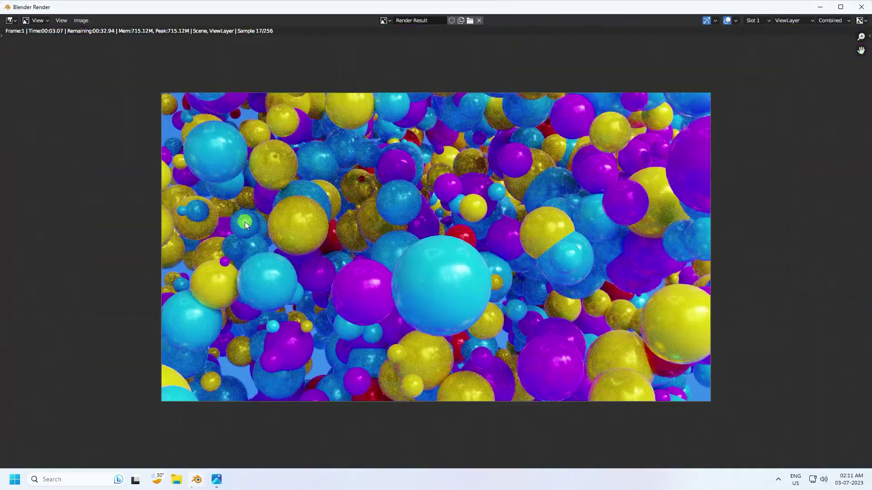
scroll(245, 233, "up", 1)
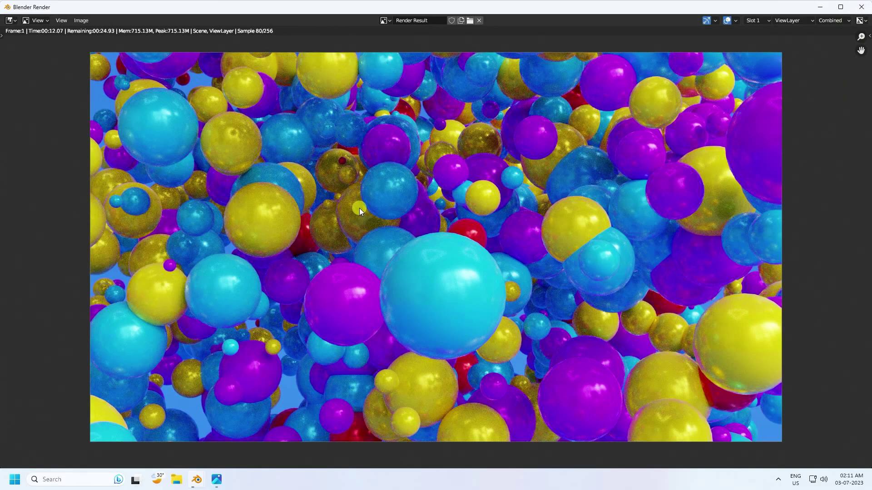
left_click(861, 7)
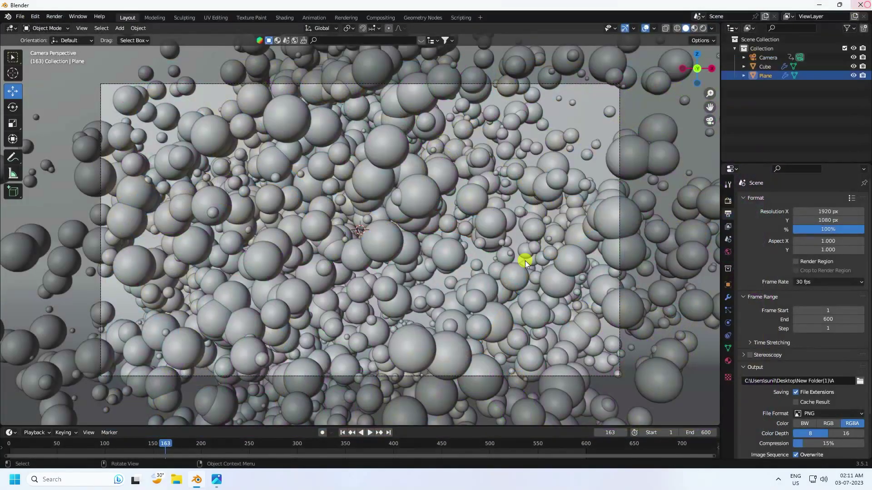
Select the sphere cloud and set Metallic to 0 on its NEW MAT material in the Shading workspace.
left_click(379, 201)
left_click(284, 17)
mouse_move(361, 353)
middle_mouse_down()
mouse_move(356, 380)
mouse_move(322, 357)
middle_mouse_up()
left_click(402, 335)
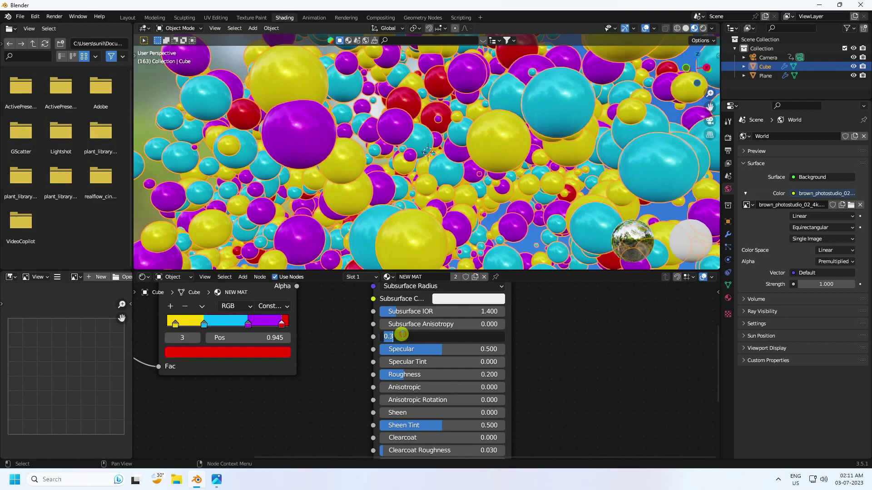
type("0")
key("Return")
left_click(296, 146)
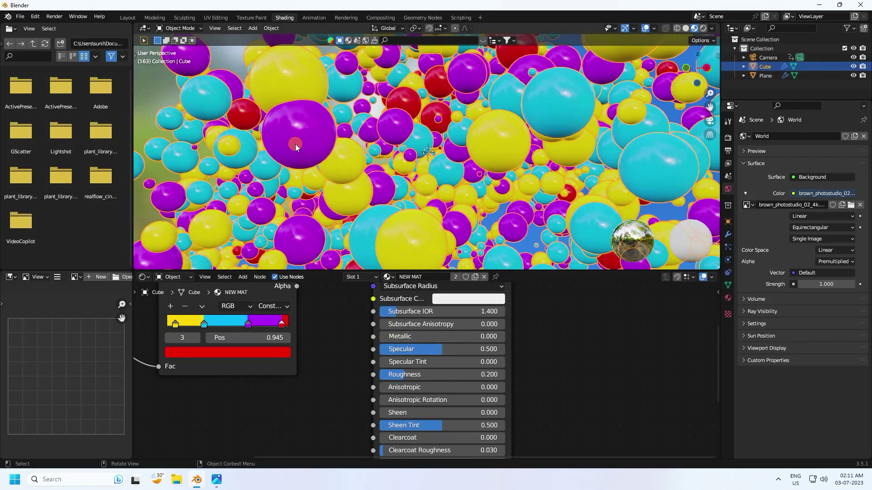
Return to the Layout workspace and start rendering the animation with the updated sphere material.
left_click(128, 17)
left_click(54, 16)
left_click(65, 35)
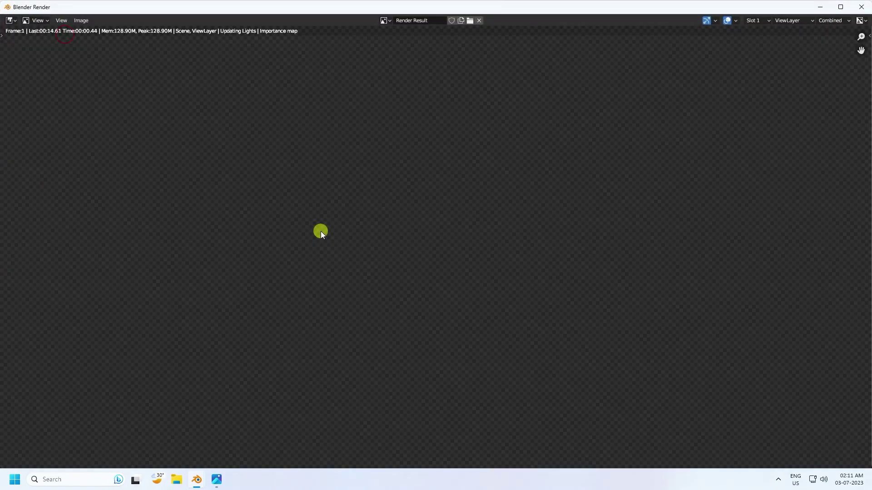